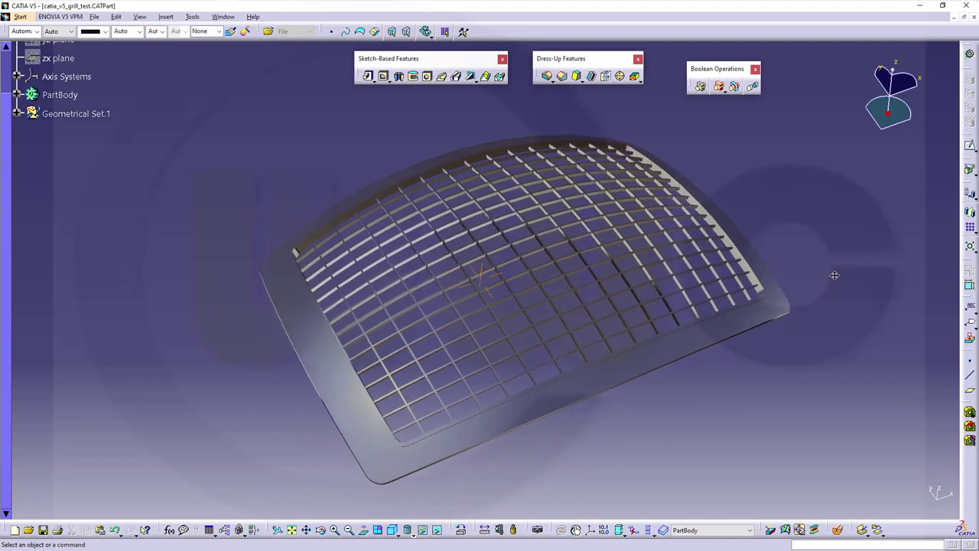
middle_drag(739, 332, 671, 379)
middle_drag(354, 310, 514, 290)
middle_drag(626, 262, 709, 237)
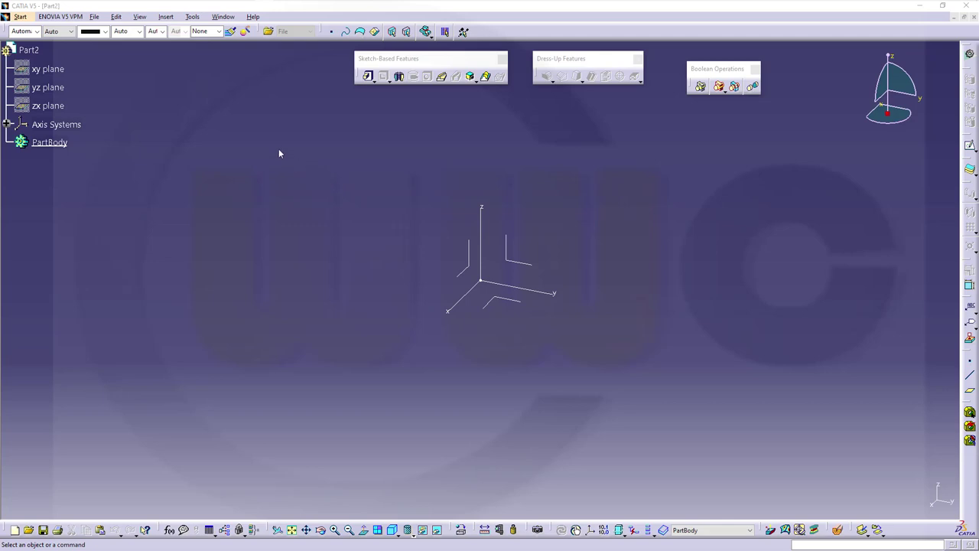
Insert two new empty bodies into the part
click(164, 17)
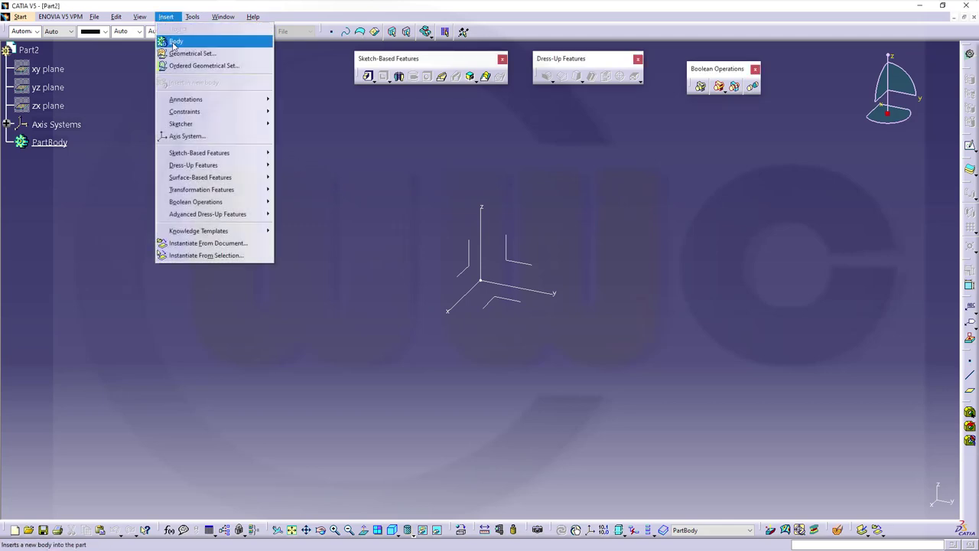
click(175, 36)
click(165, 16)
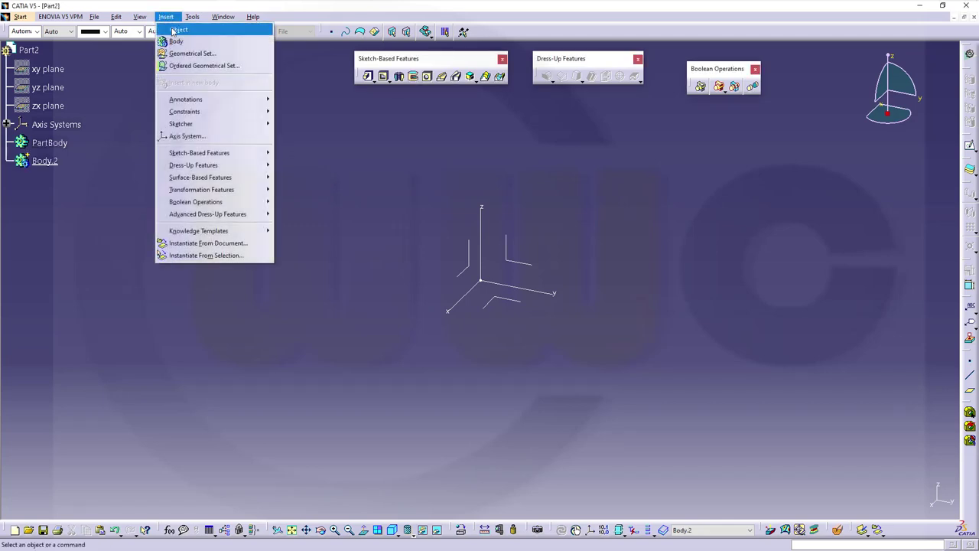
click(177, 41)
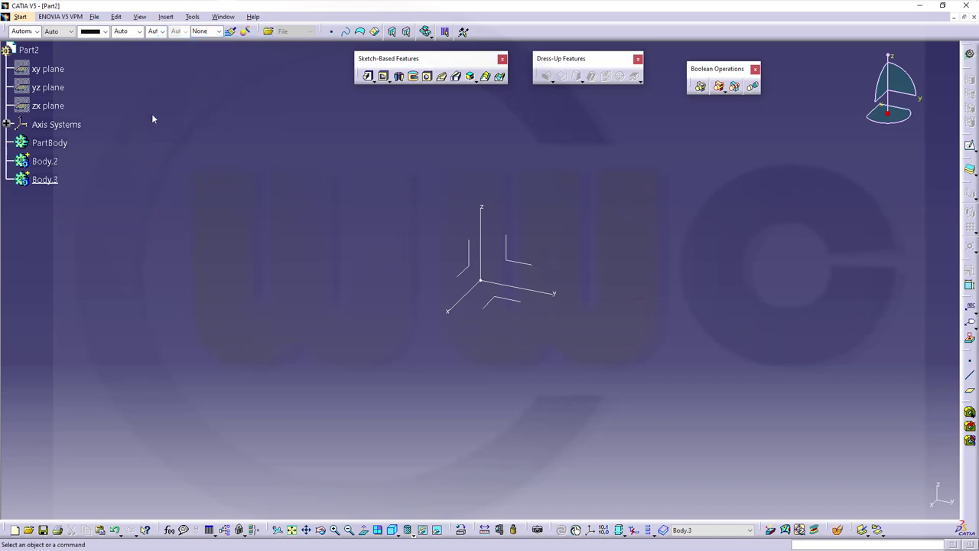
Insert two geometrical sets named sketches and surfaces under Part2
click(167, 17)
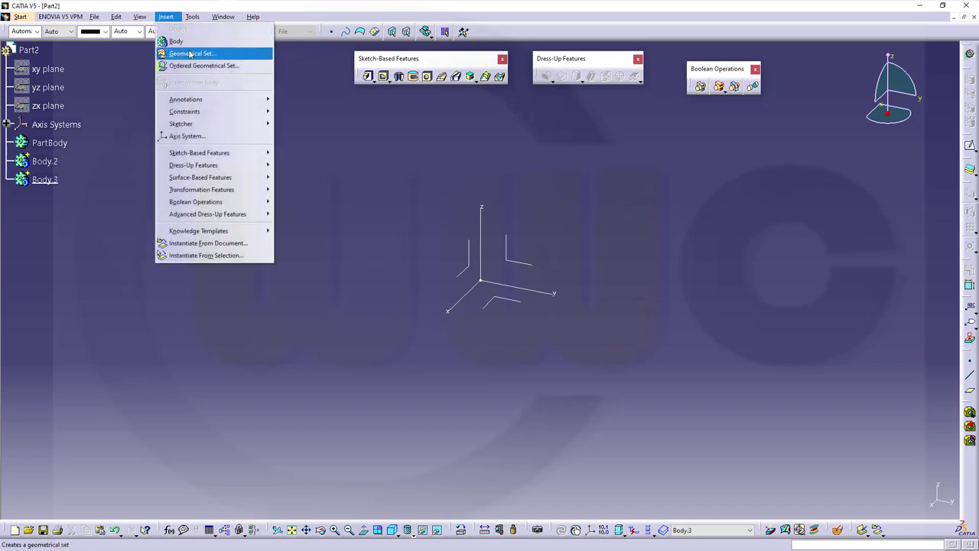
click(191, 53)
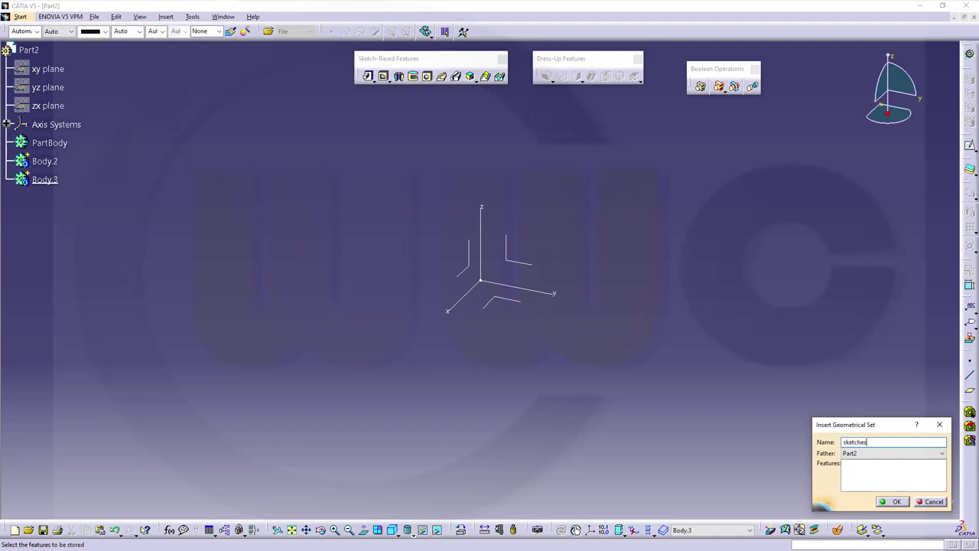
key(Return)
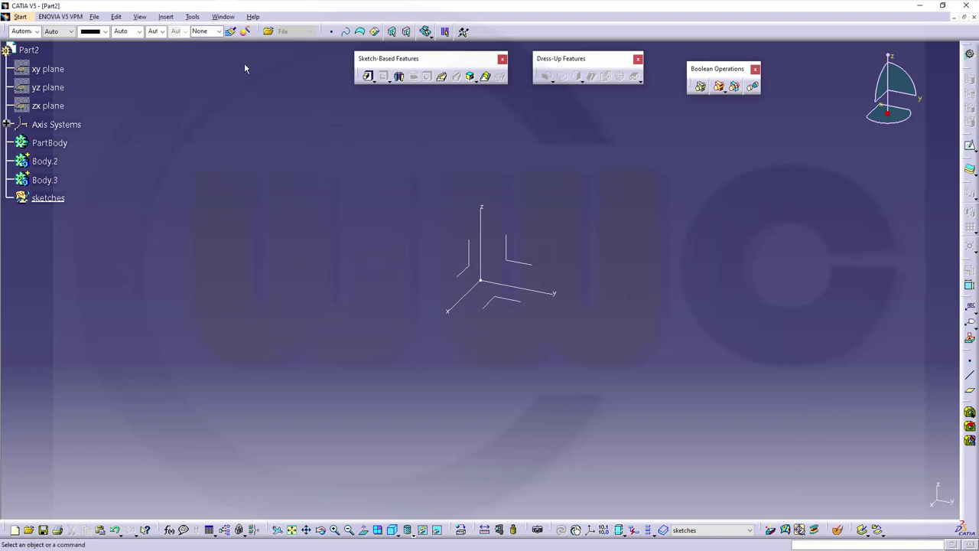
click(167, 18)
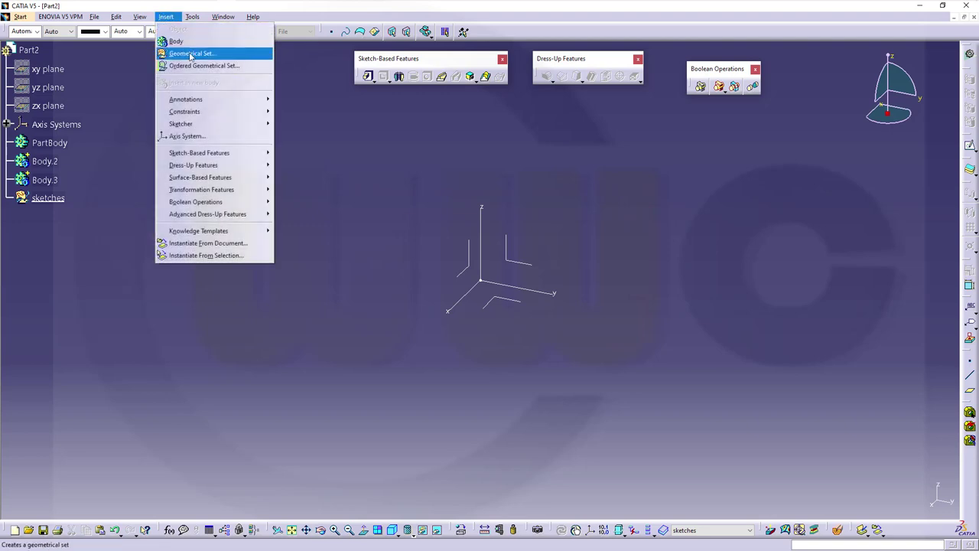
click(190, 53)
text(sur)
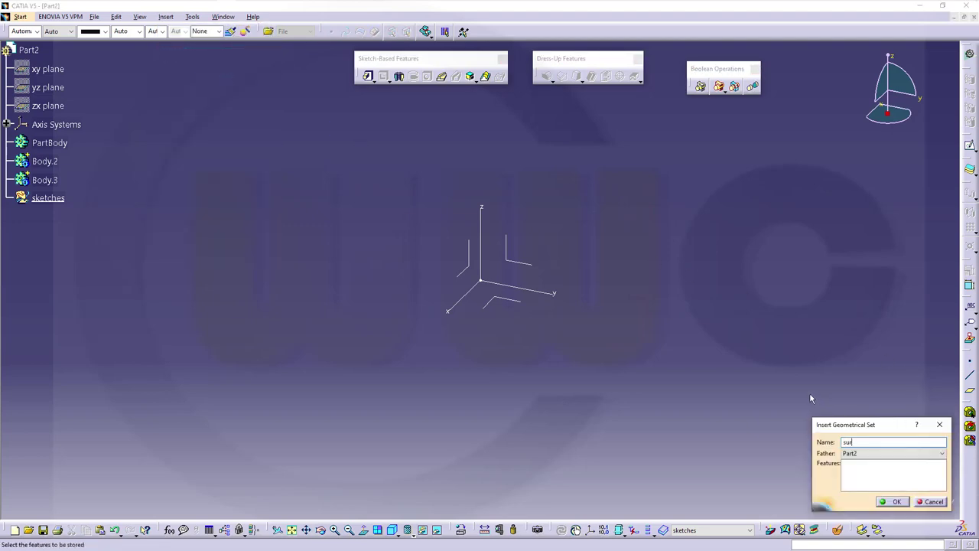
text(faces)
key(Return)
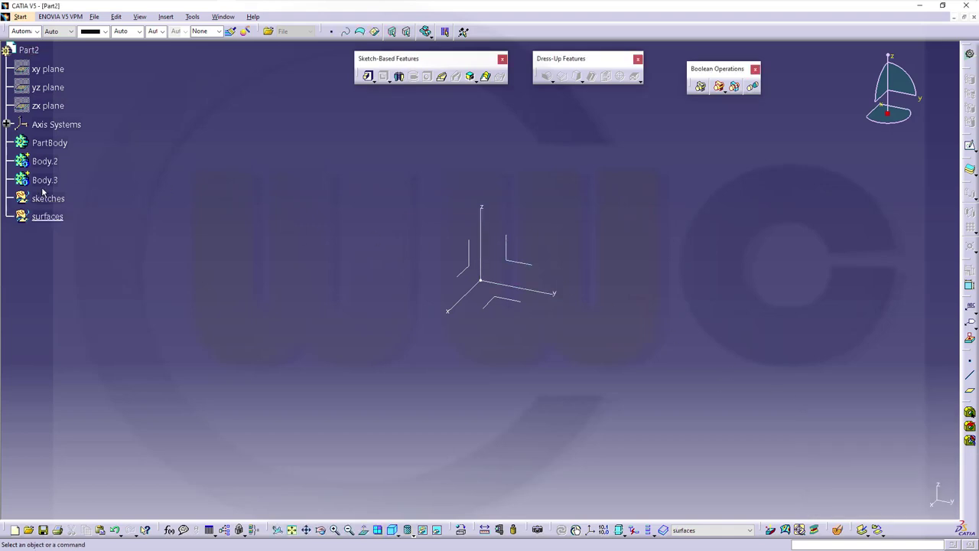
Define the sketches set as the in-work object and switch to the Generative Shape Design workbench
click(46, 198)
right_click(46, 198)
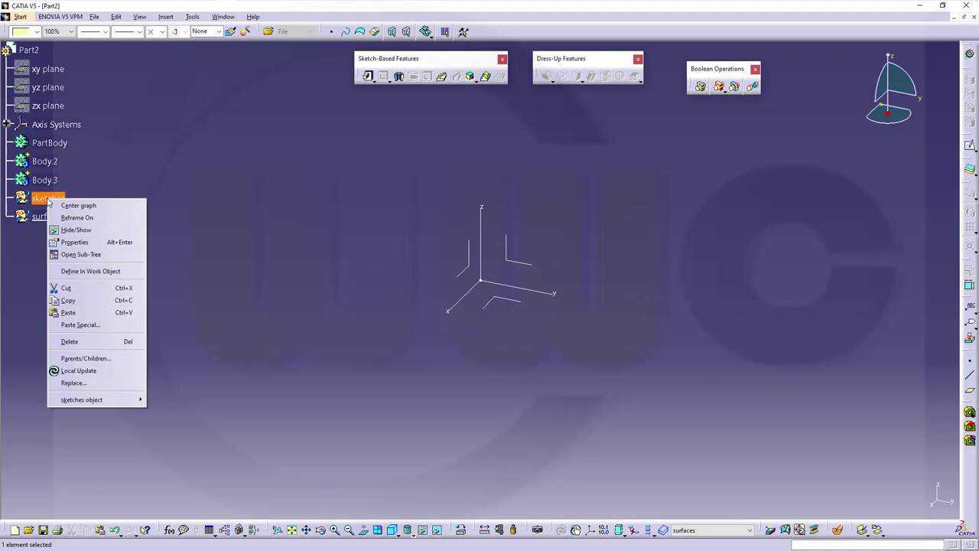
click(92, 272)
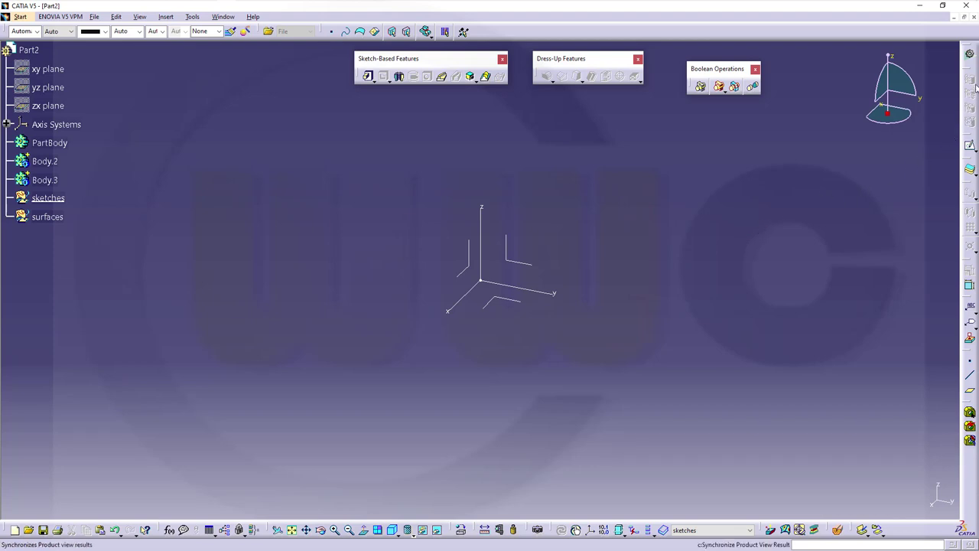
click(970, 57)
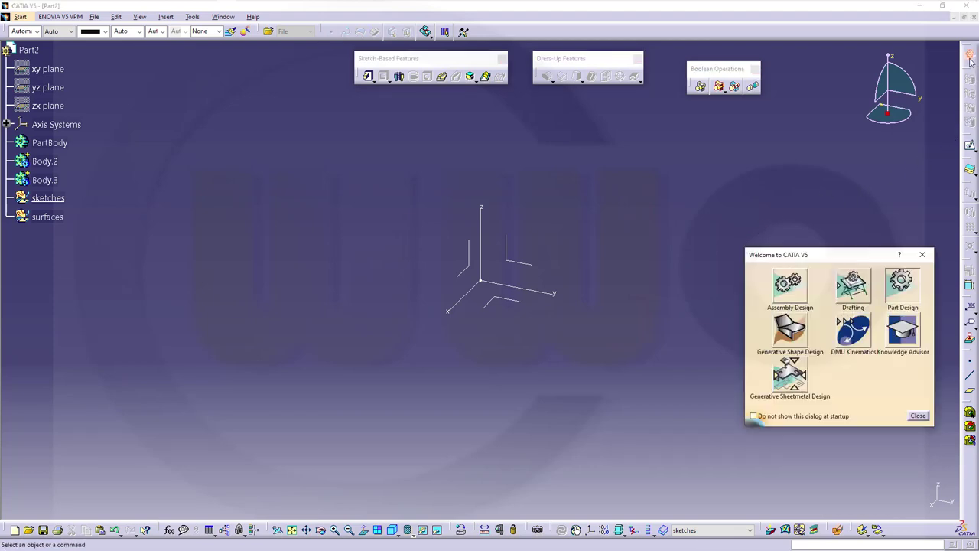
click(799, 339)
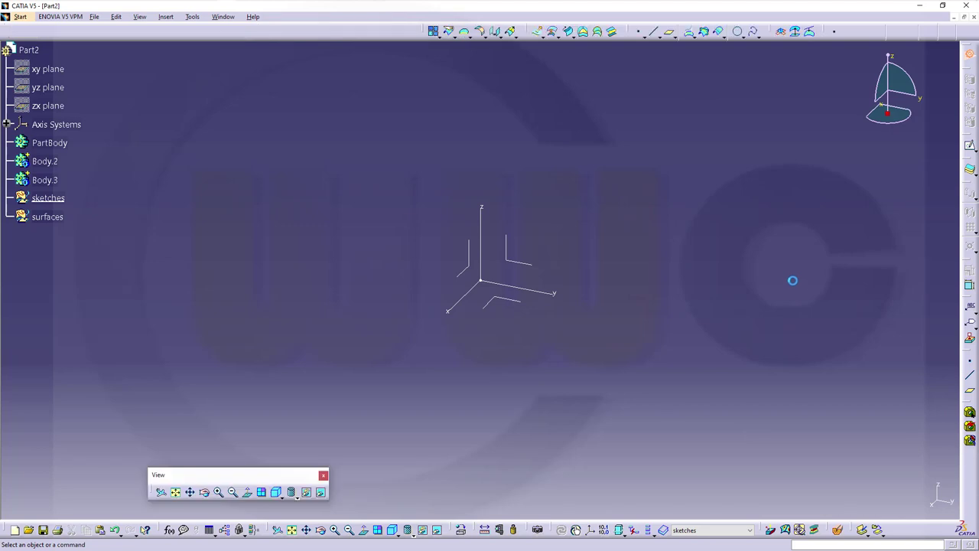
Create a positioned sketch on the yz plane of the absolute axis system and hide the sketch's own H and V axes
click(969, 190)
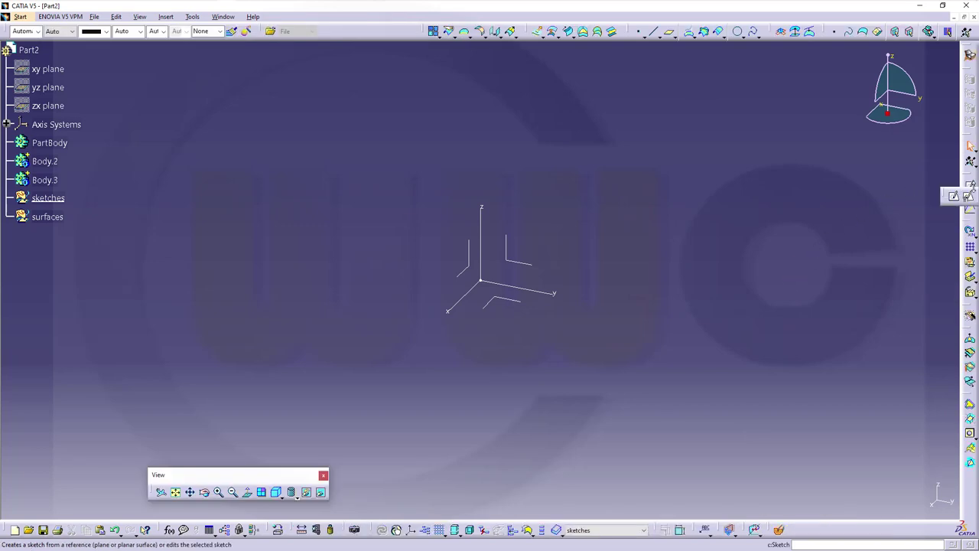
click(968, 196)
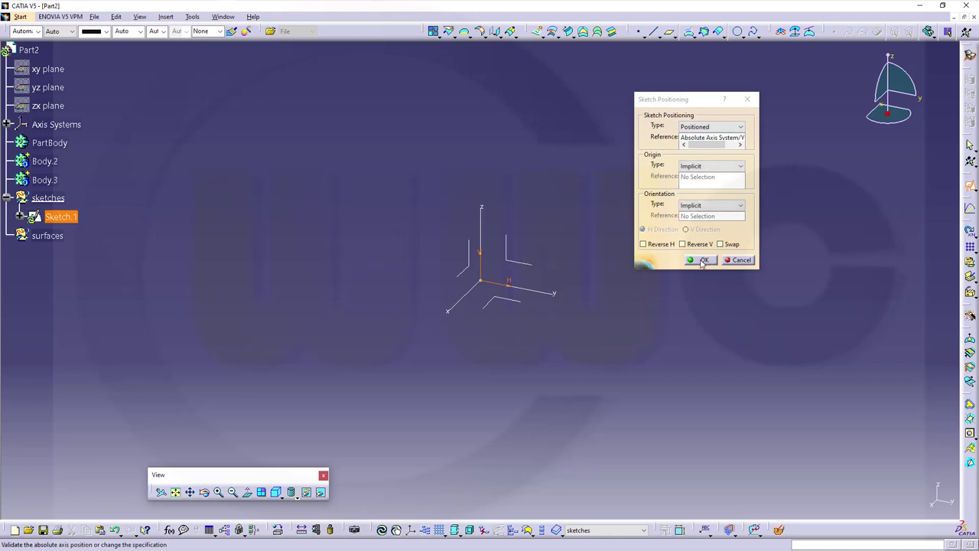
click(703, 261)
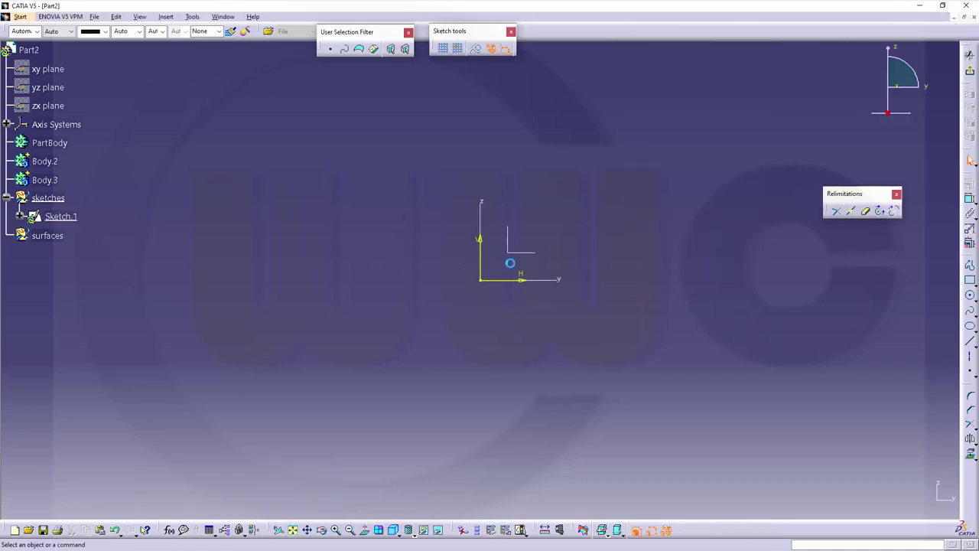
click(528, 280)
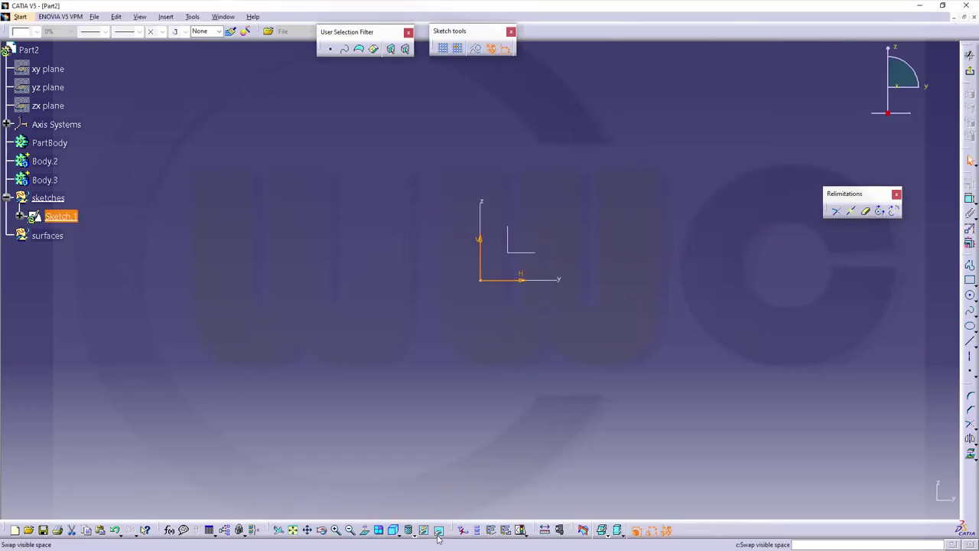
click(511, 451)
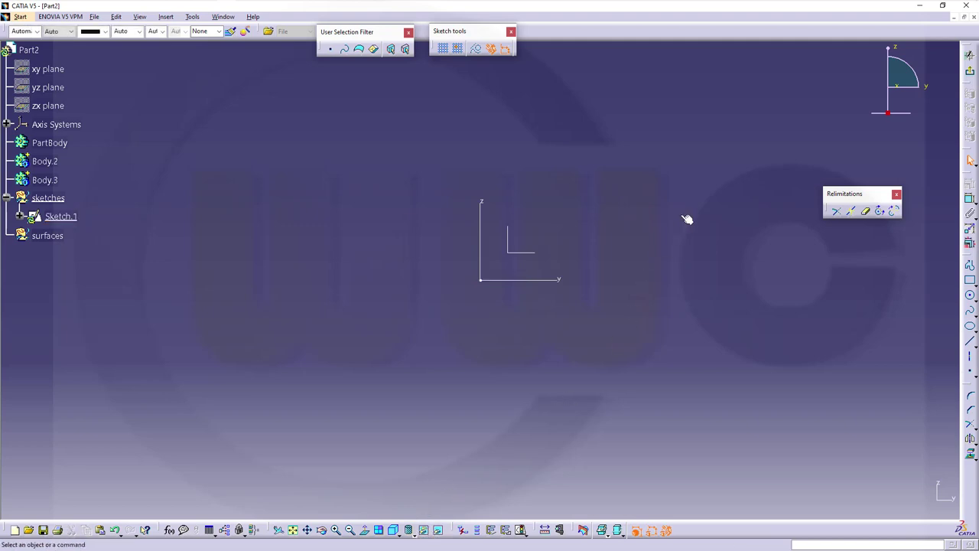
Draw a circle of about 62 mm radius near the origin and constrain its diameter to 600 mm
click(971, 298)
click(554, 216)
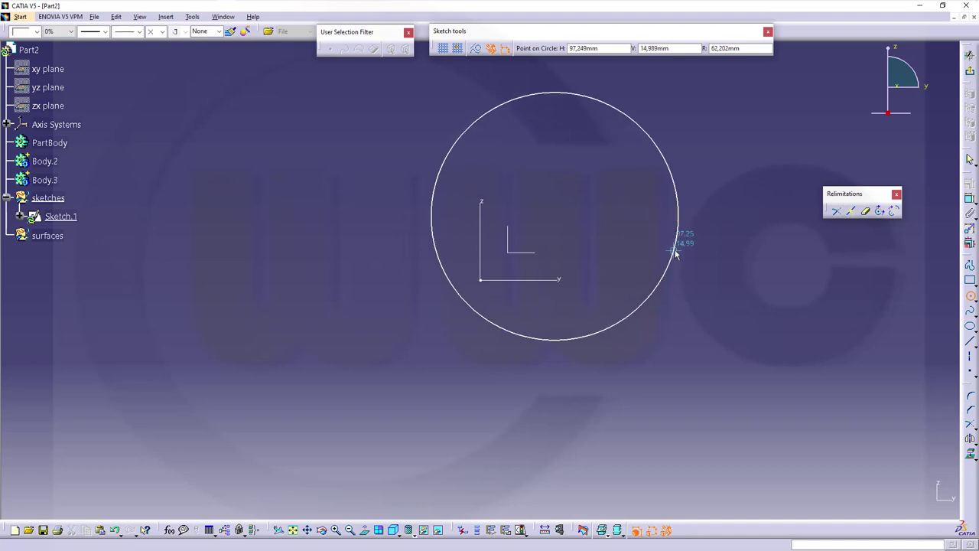
click(675, 252)
click(970, 199)
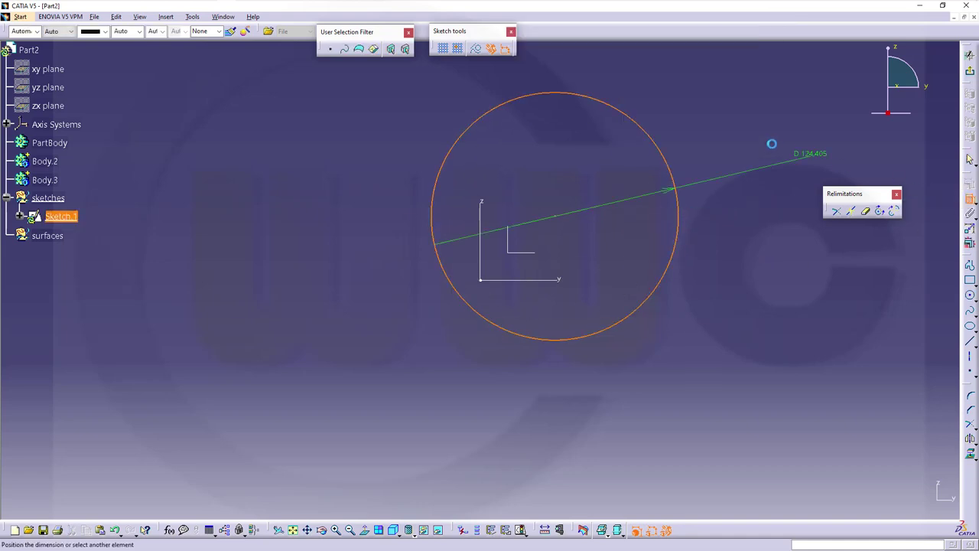
double_click(750, 128)
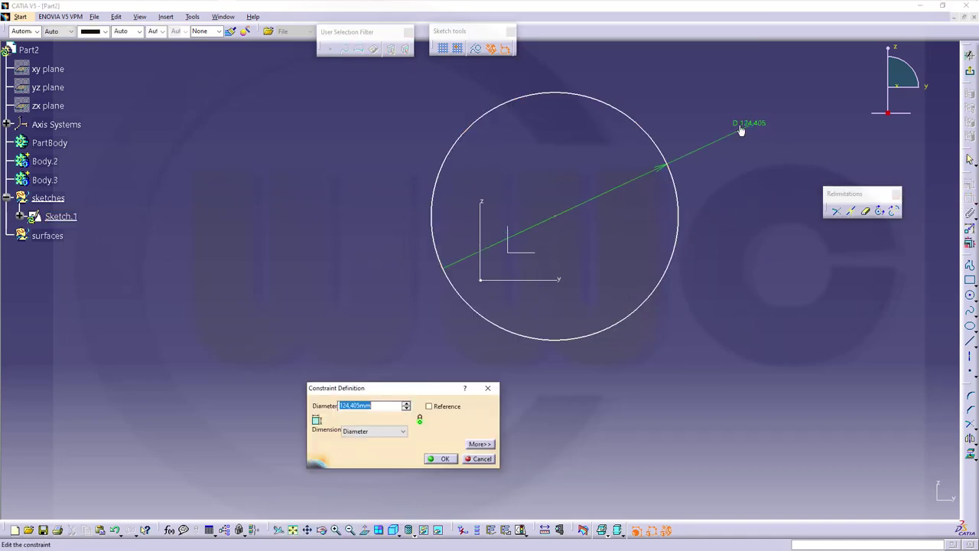
text(600)
key(Return)
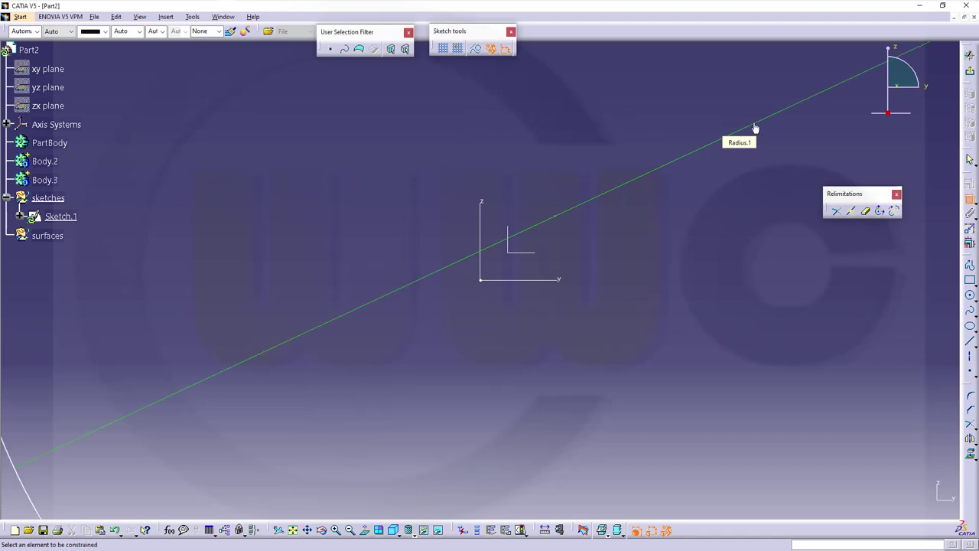
Make the circle's centre coincident with the vertical z axis
middle_drag(635, 216, 639, 280)
click(512, 260)
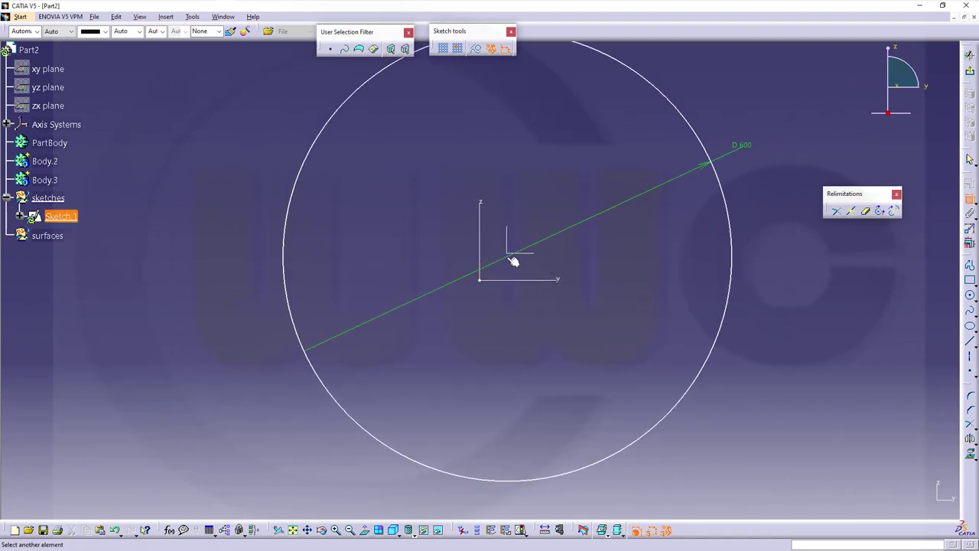
click(482, 205)
right_click(503, 165)
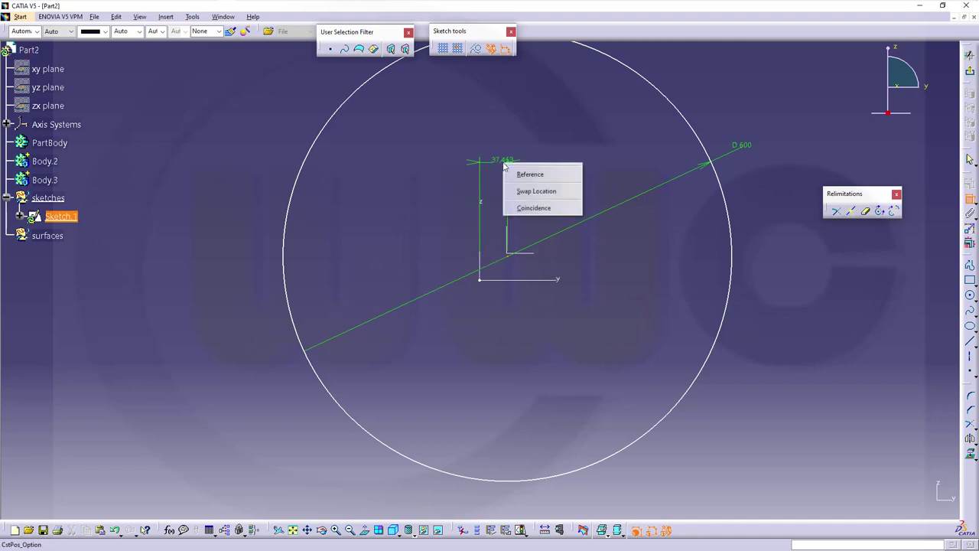
click(536, 212)
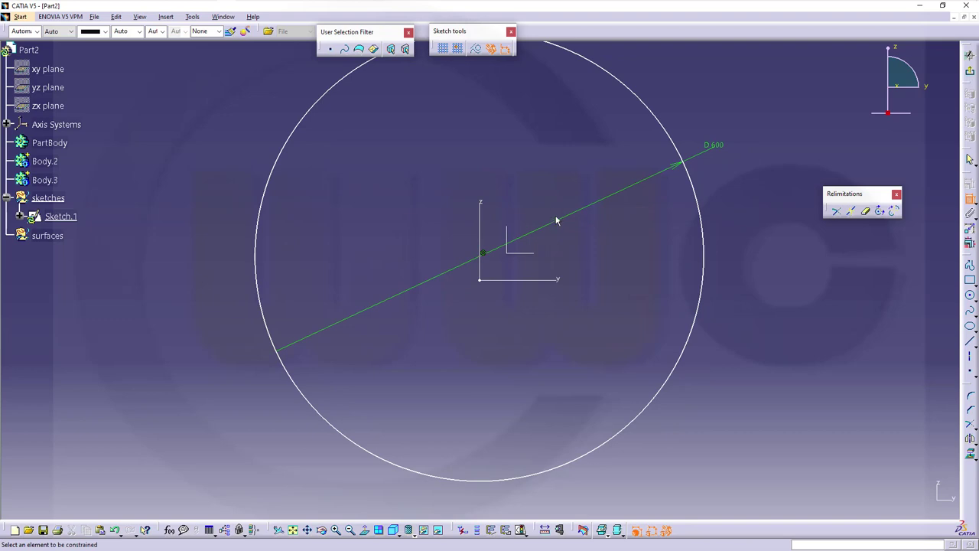
Dimension the top of the circle from the horizontal y axis at 200 mm
ctrl+middle_drag(537, 138, 538, 161)
click(487, 94)
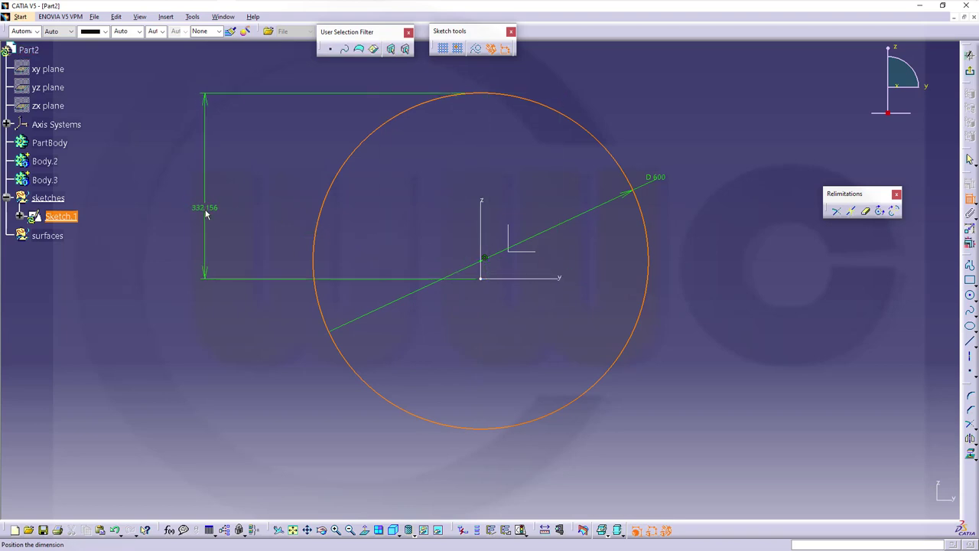
click(205, 213)
double_click(201, 209)
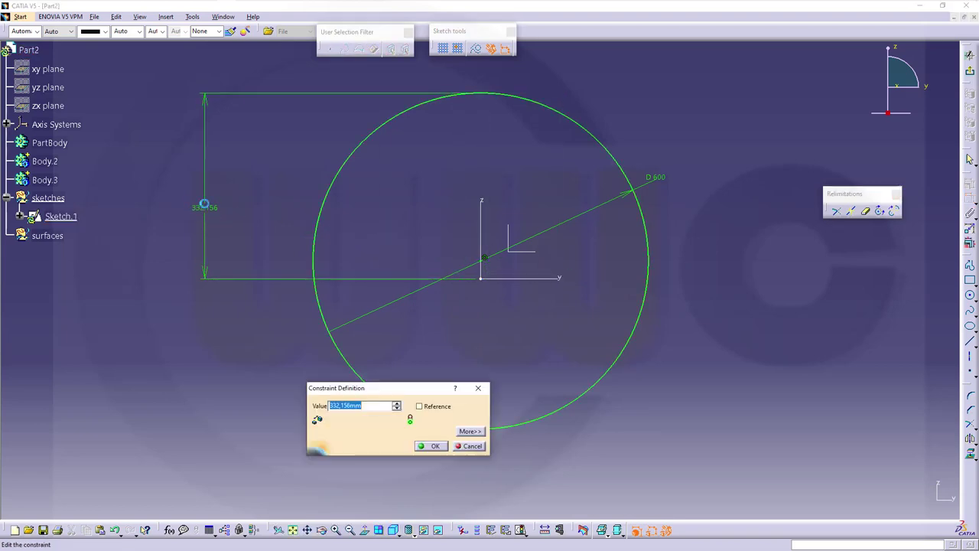
text(200)
key(Return)
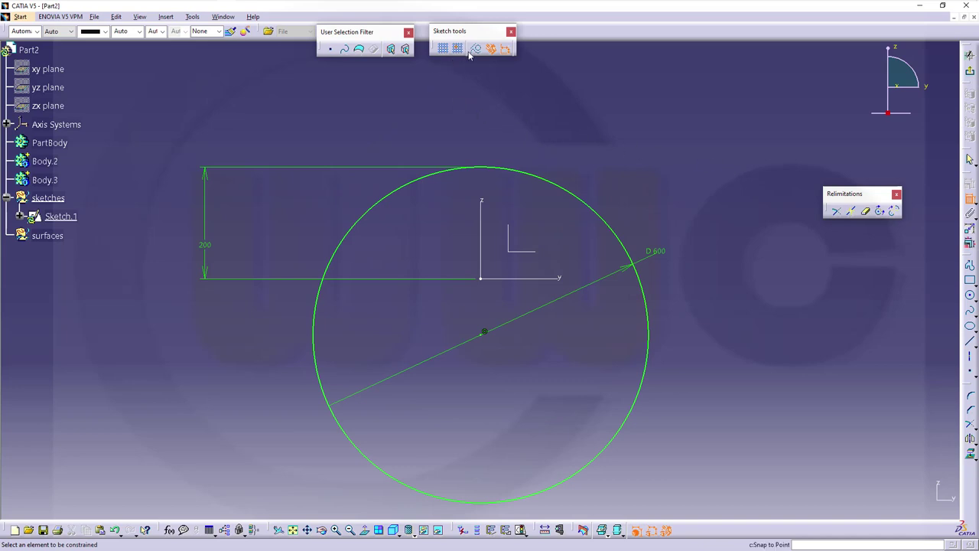
key(Escape)
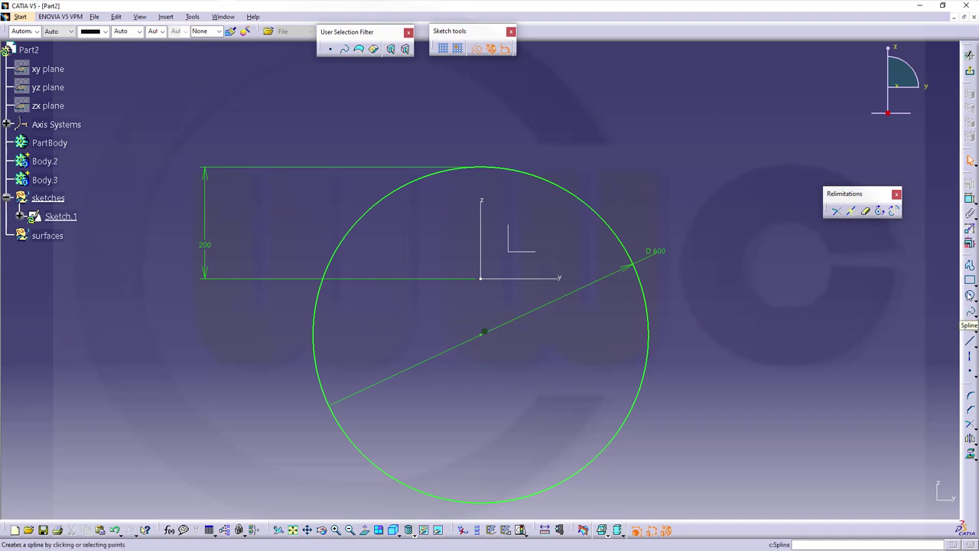
Sketch an open V-shaped construction profile across the circle's upper half, with its vertex near the origin and the right arm about 362 mm long
click(970, 264)
click(320, 144)
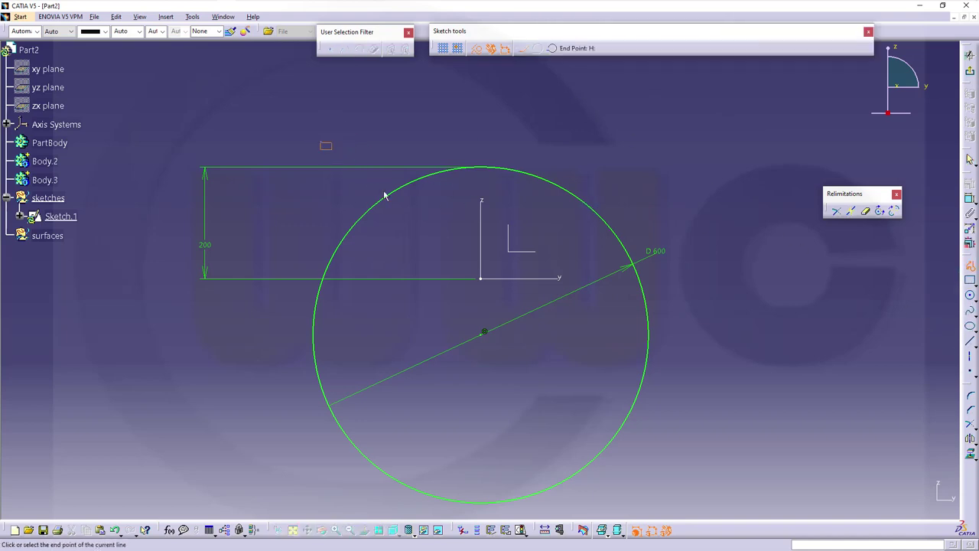
click(469, 268)
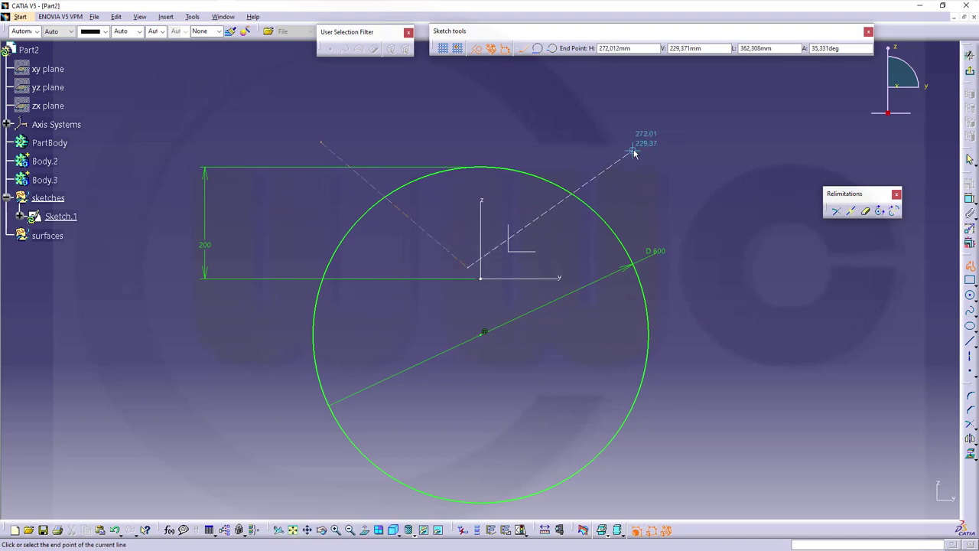
click(632, 150)
key(Escape)
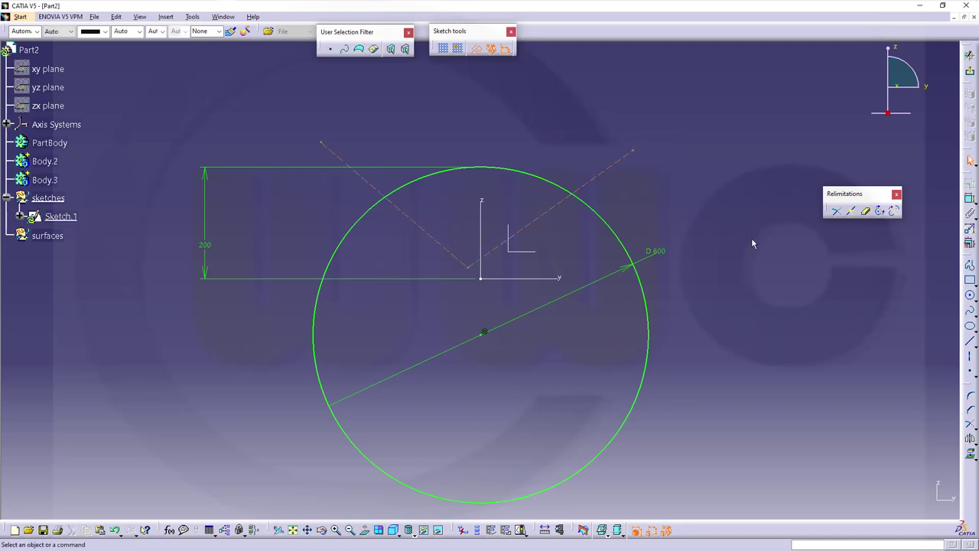
Make the vertex of the V-shaped construction profile coincident with the horizontal y axis
click(970, 200)
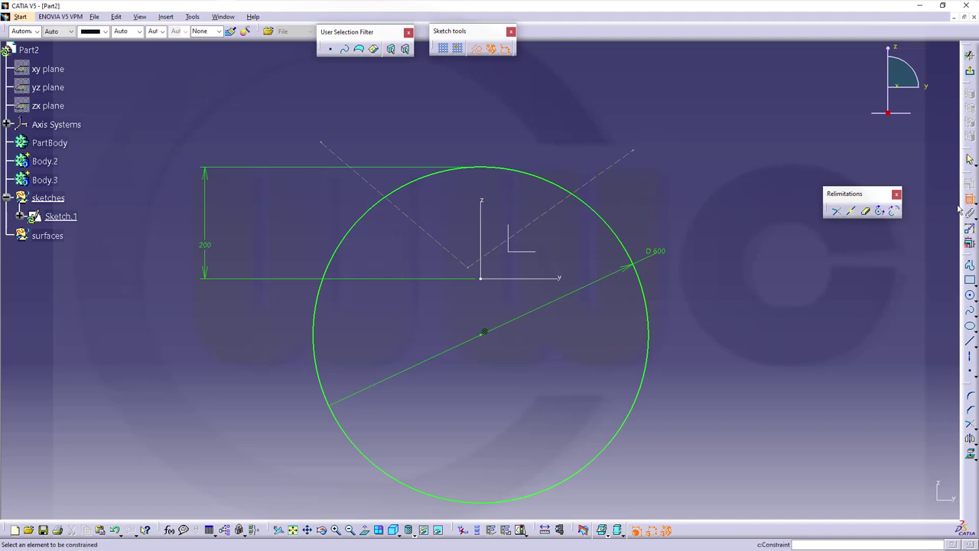
click(473, 270)
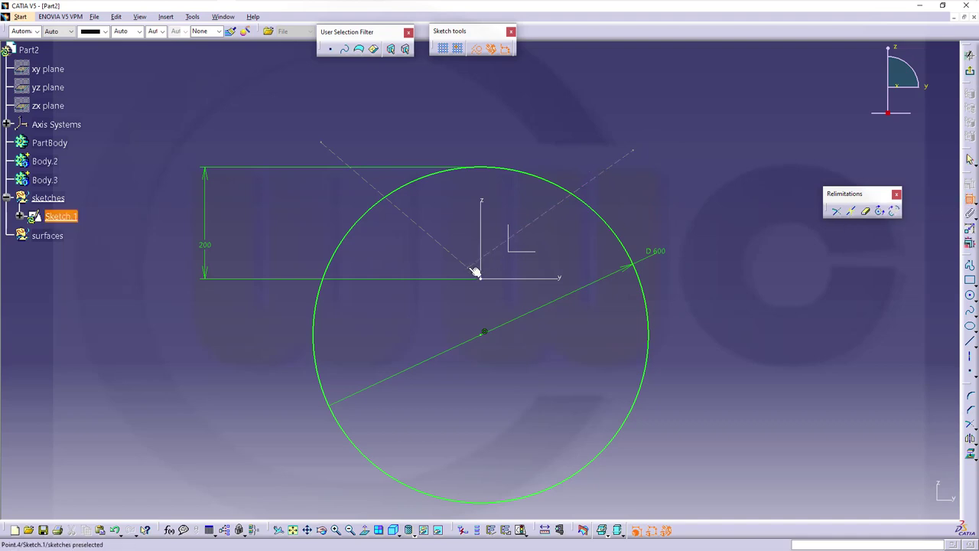
click(558, 278)
right_click(585, 251)
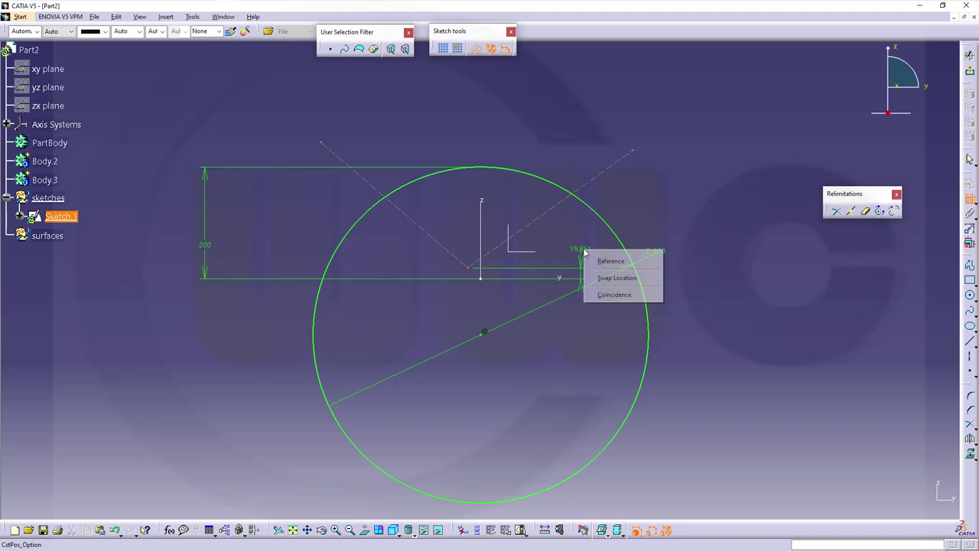
click(628, 295)
Make the vertex of the V-shaped profile coincident with the vertical z axis
click(474, 282)
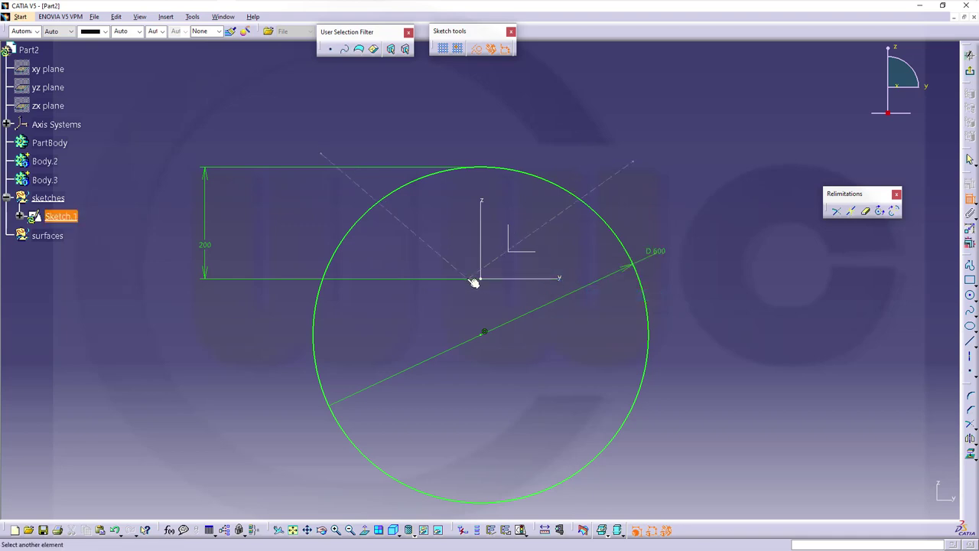
right_click(481, 228)
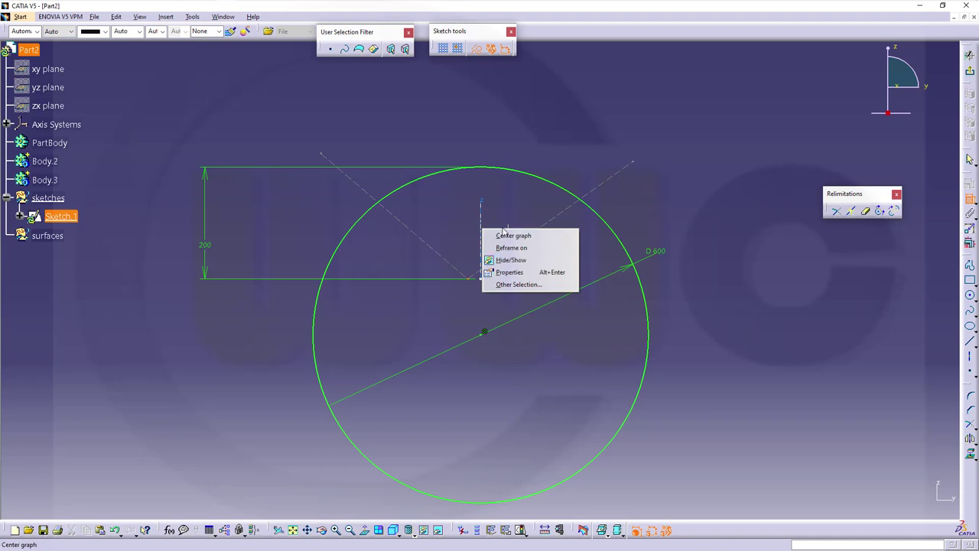
click(503, 232)
right_click(482, 248)
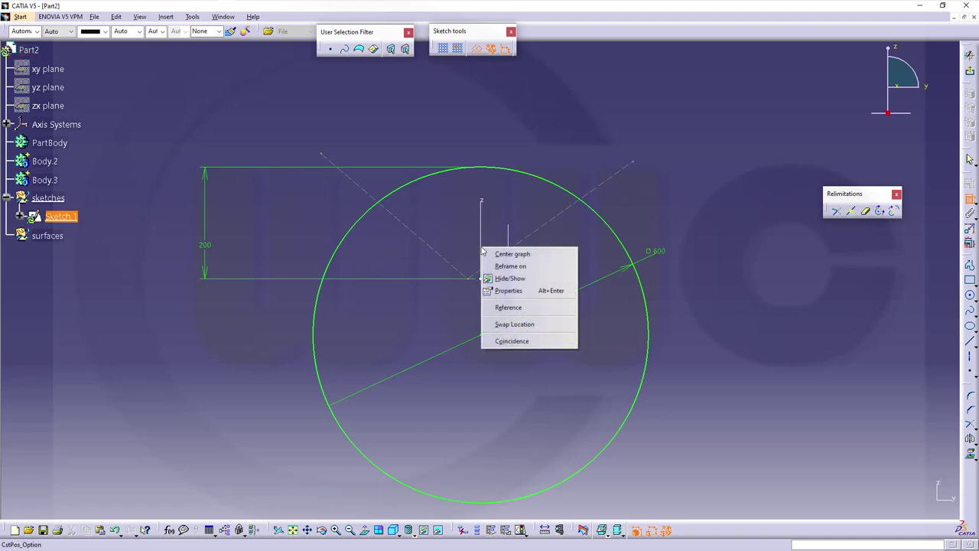
click(502, 341)
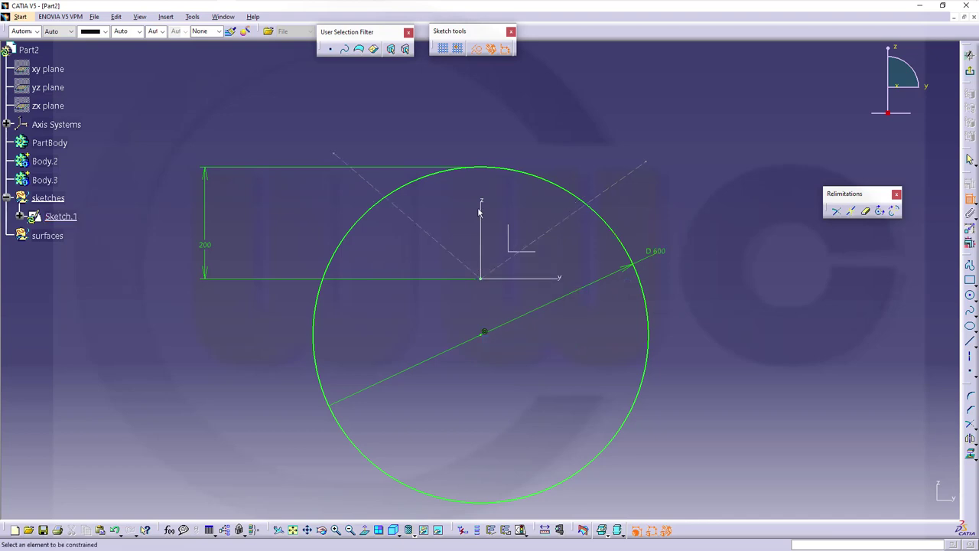
Dimension the angle between the two construction arms and set it to 80 degrees
click(416, 223)
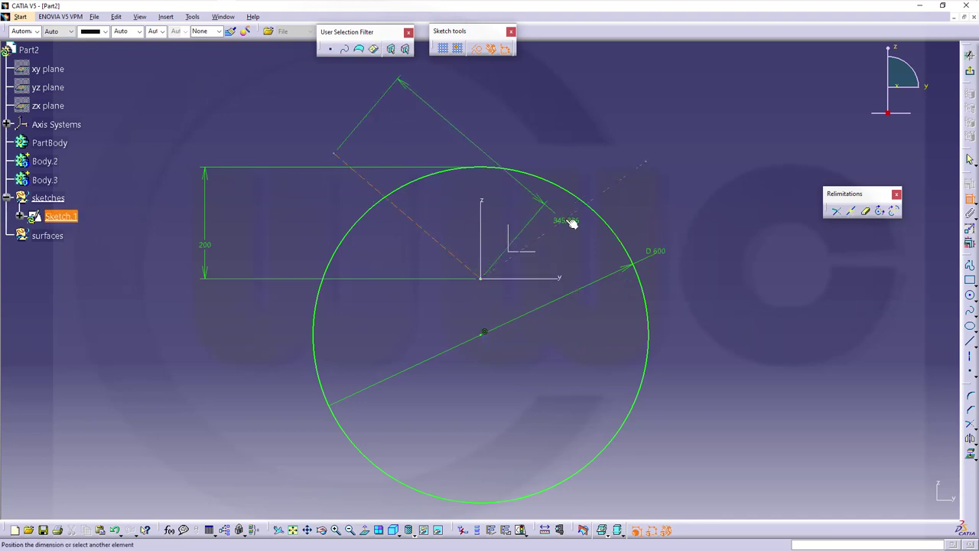
click(564, 221)
click(491, 140)
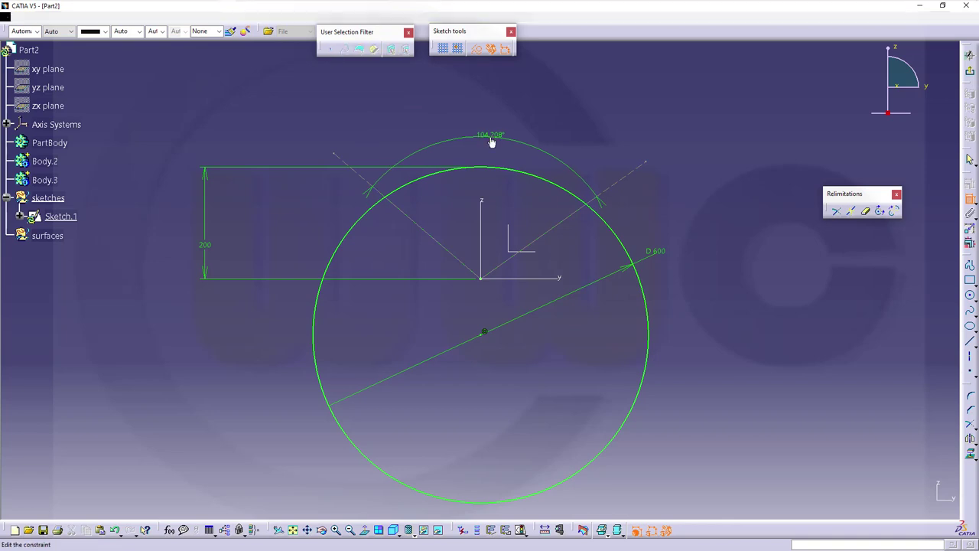
double_click(492, 141)
text(80)
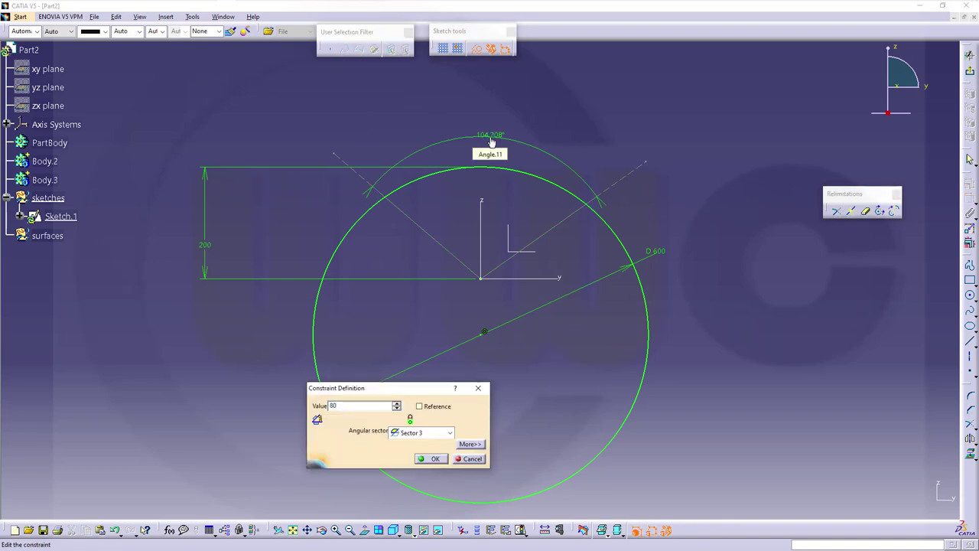
key(Return)
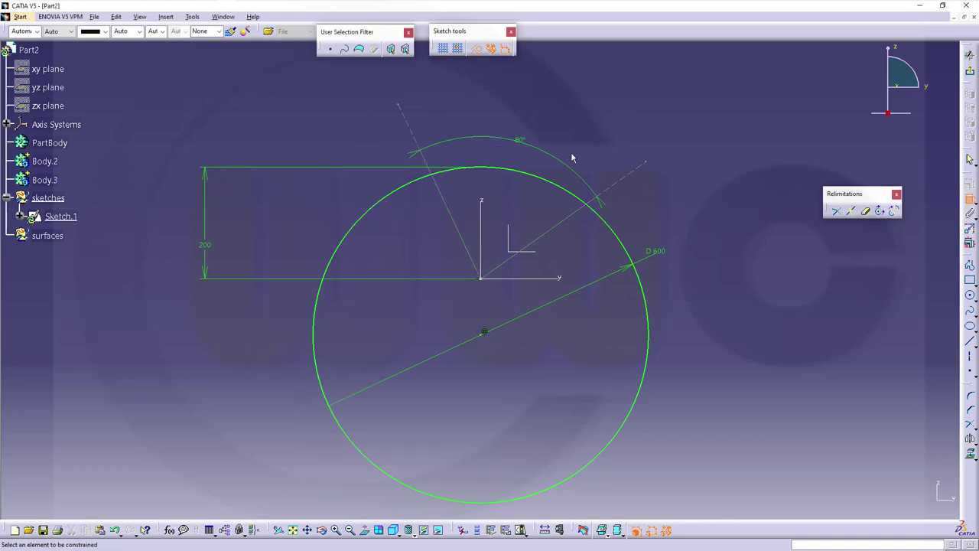
Constrain the two construction arms to be symmetric about the vertical z axis
click(443, 194)
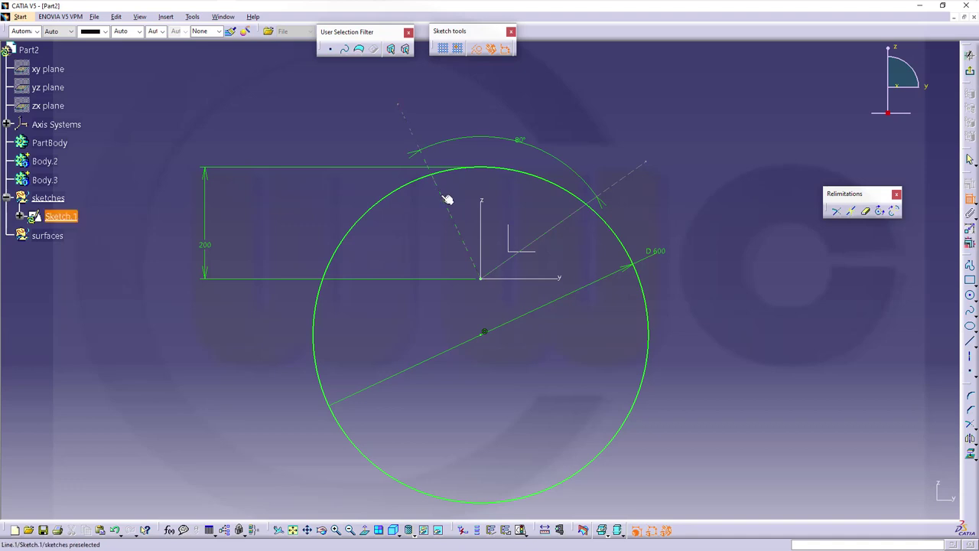
right_click(498, 100)
click(538, 181)
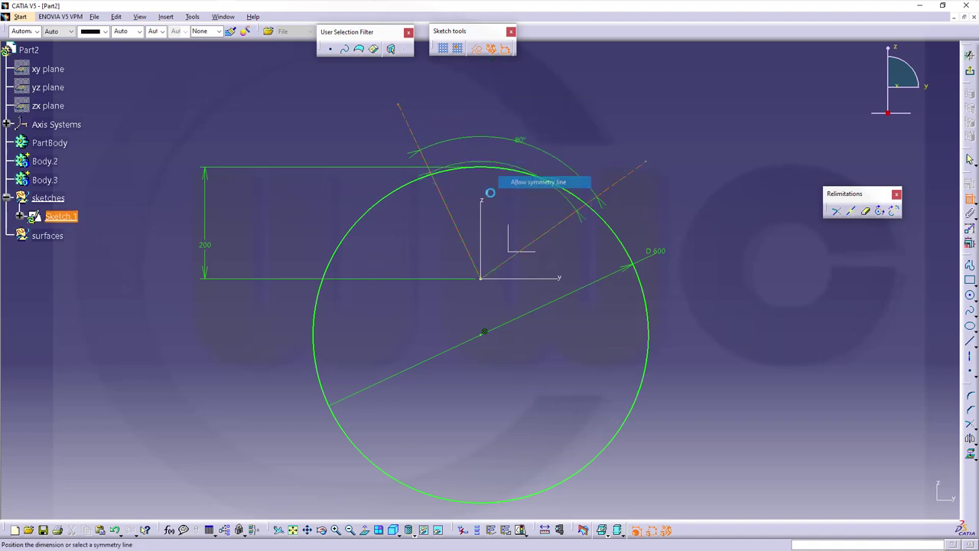
click(481, 204)
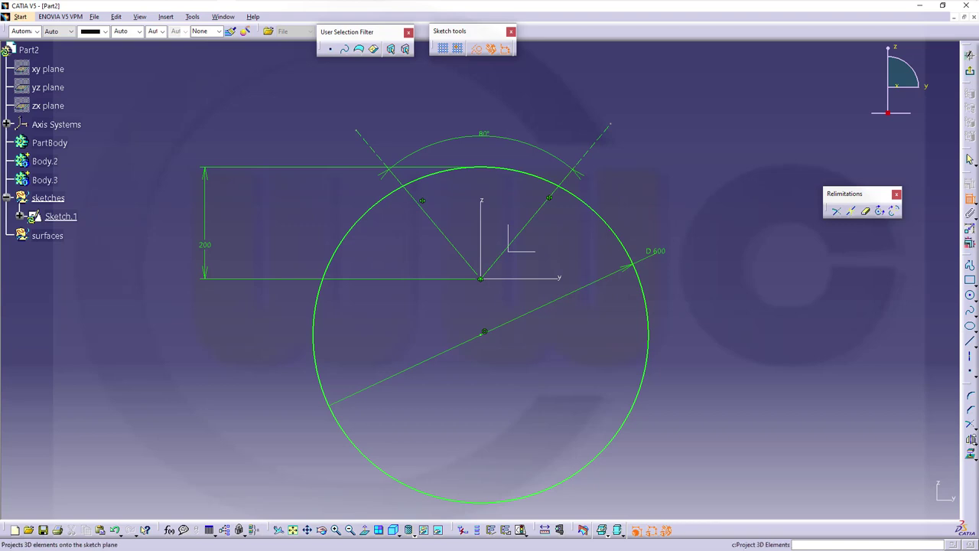
Quick-trim the arm ends outside the circle and the circle outside the arms, leaving only the upper arc, and exit the sketch
click(972, 425)
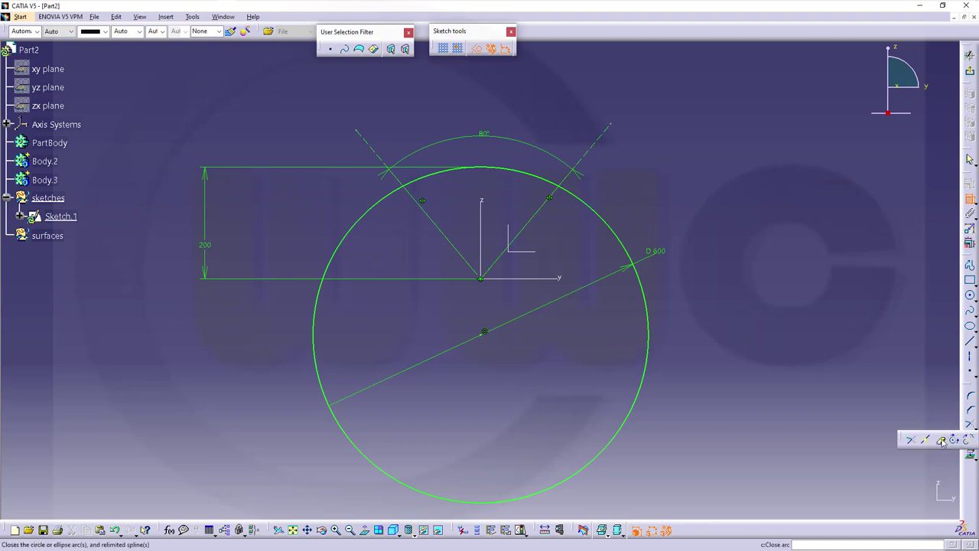
click(593, 145)
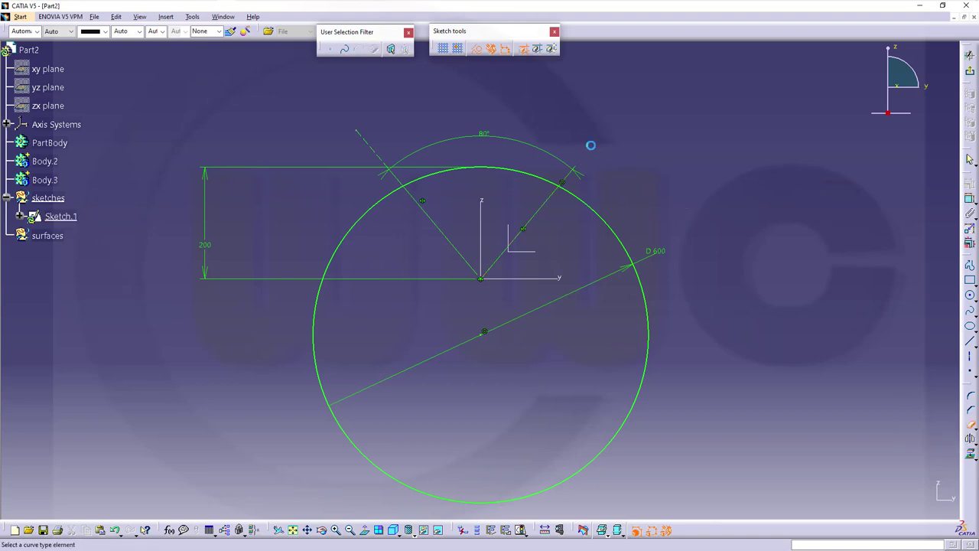
click(379, 153)
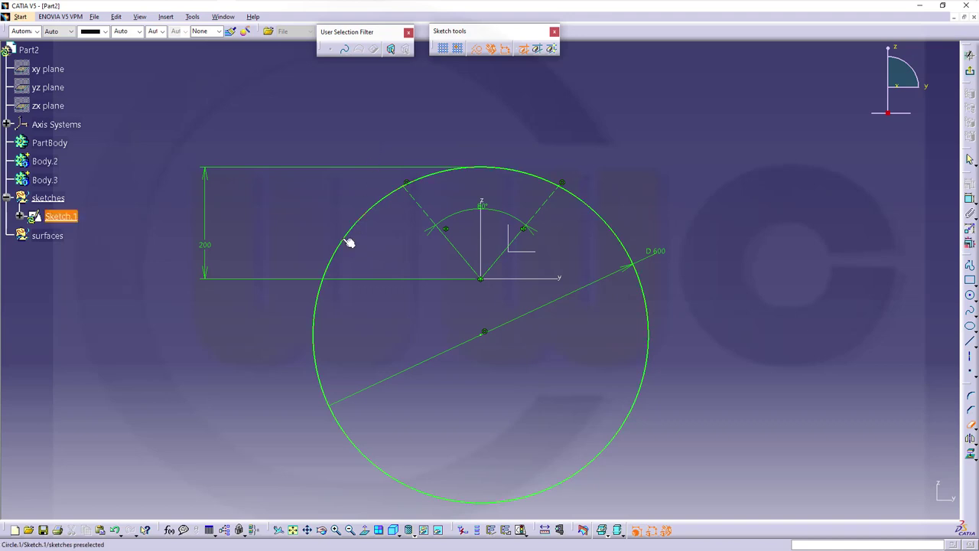
click(348, 243)
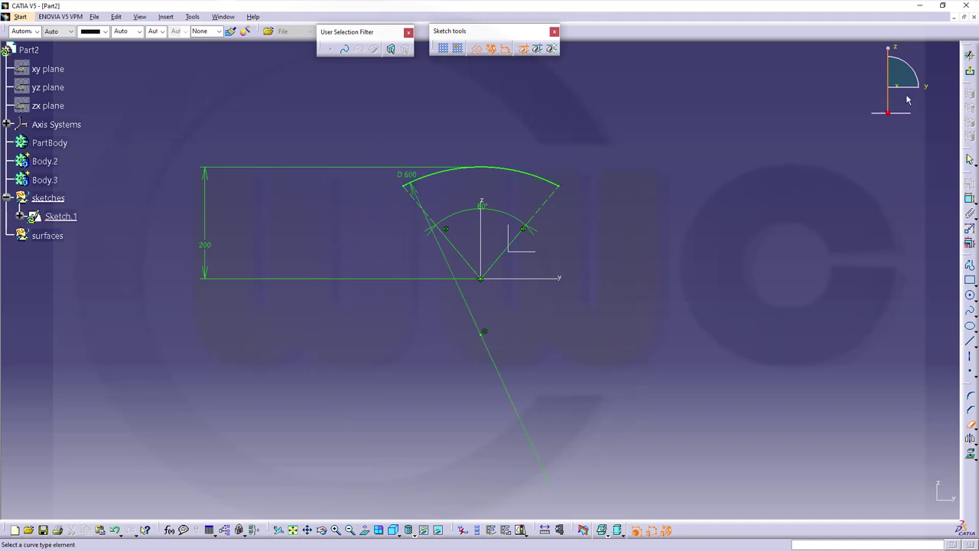
click(970, 73)
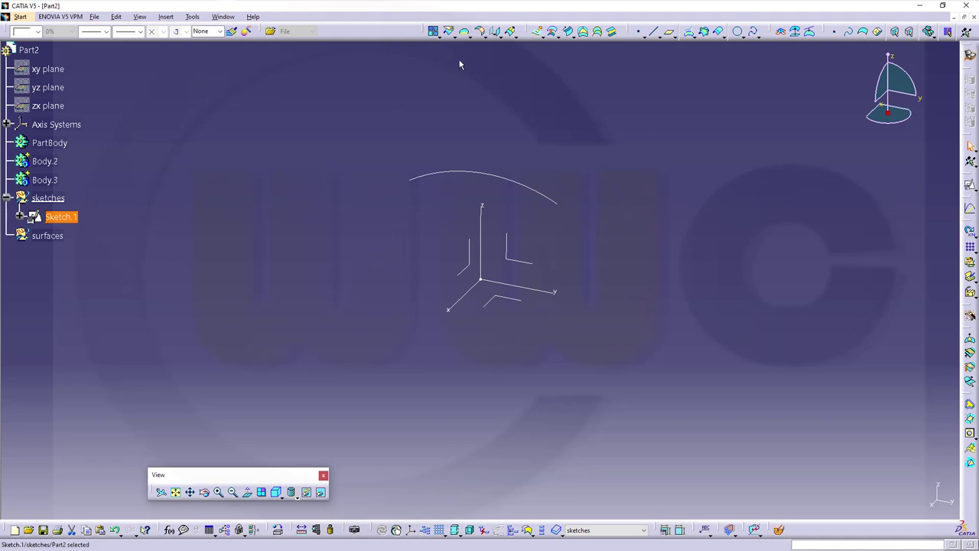
Revolve the arc sketch about the y axis by 35 degrees on each side and move the surface into the surfaces geometrical set
click(547, 38)
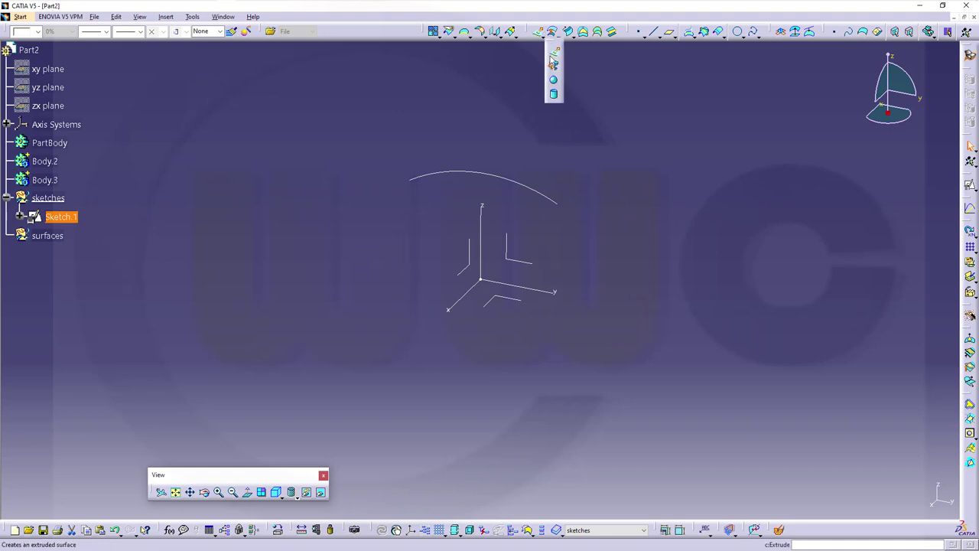
click(554, 66)
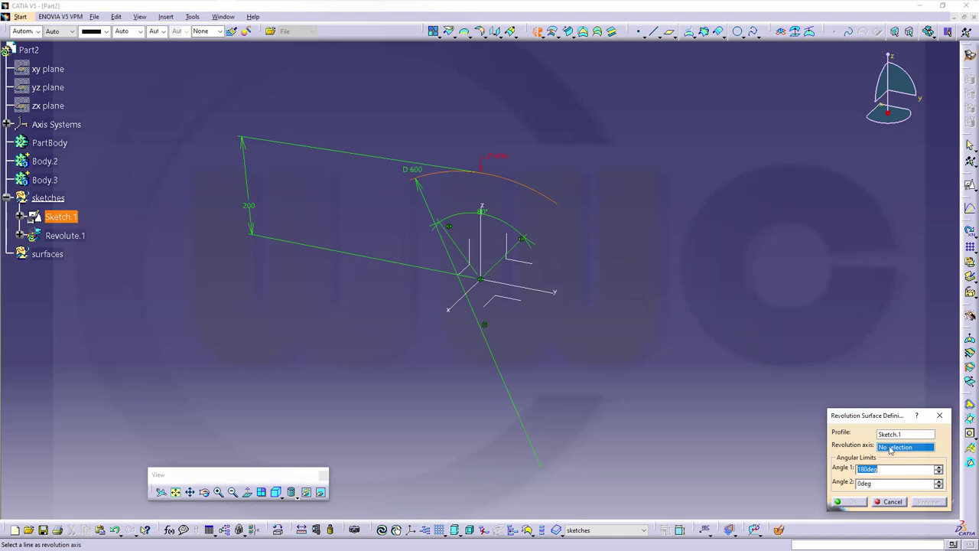
click(557, 300)
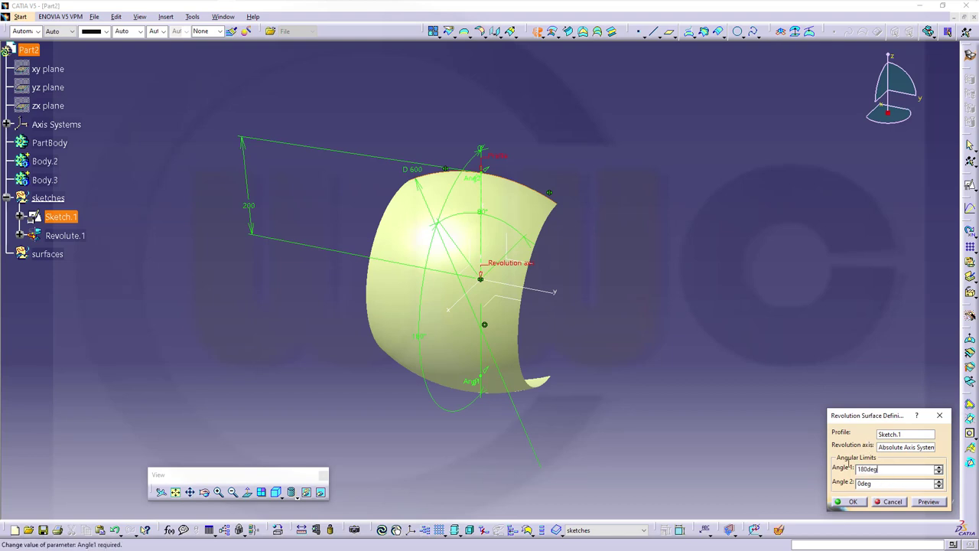
double_click(850, 468)
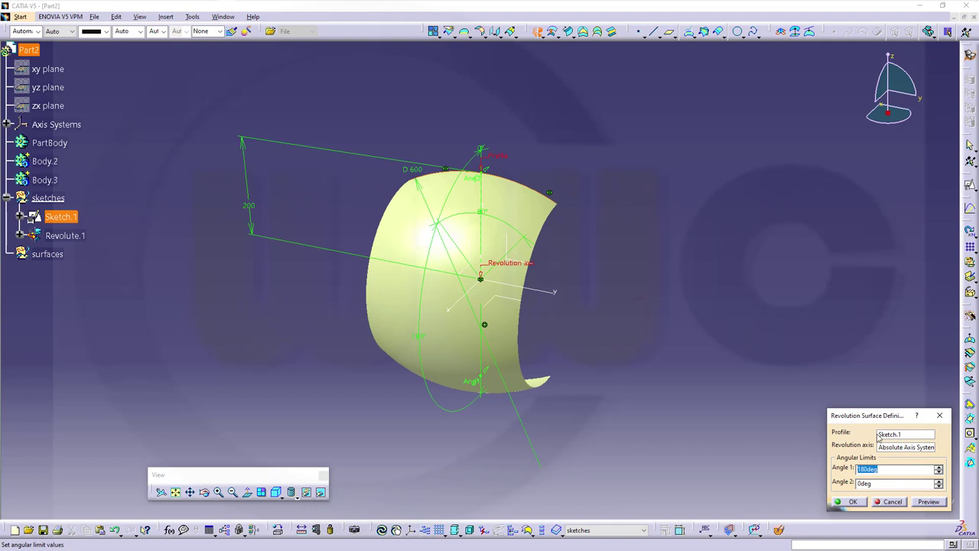
text(35)
key(Tab)
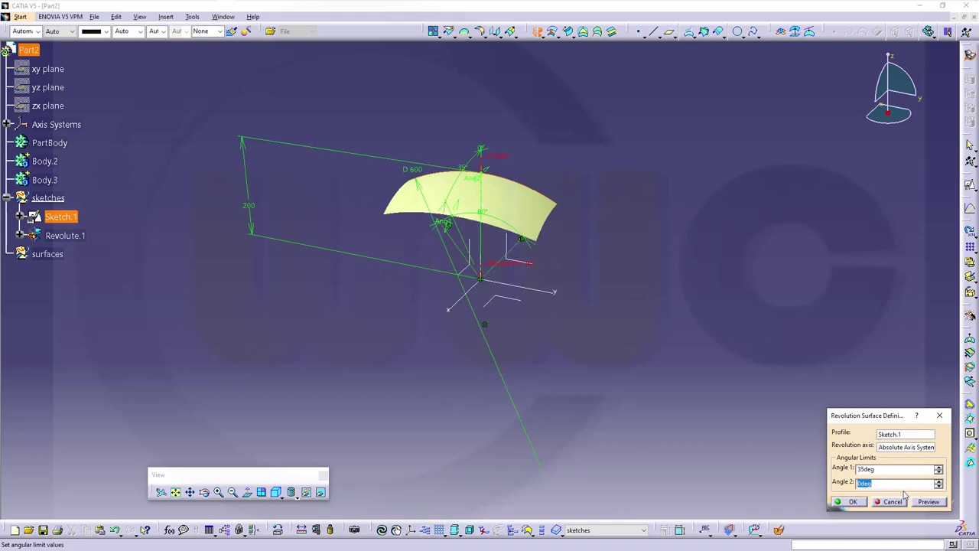
text(35d)
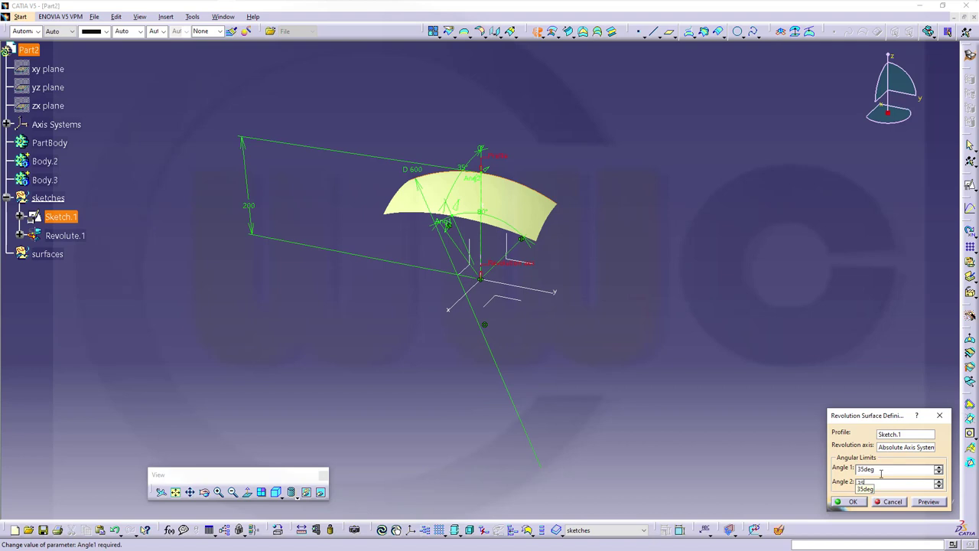
key(Return)
middle_drag(673, 352, 230, 237)
drag(68, 236, 52, 265)
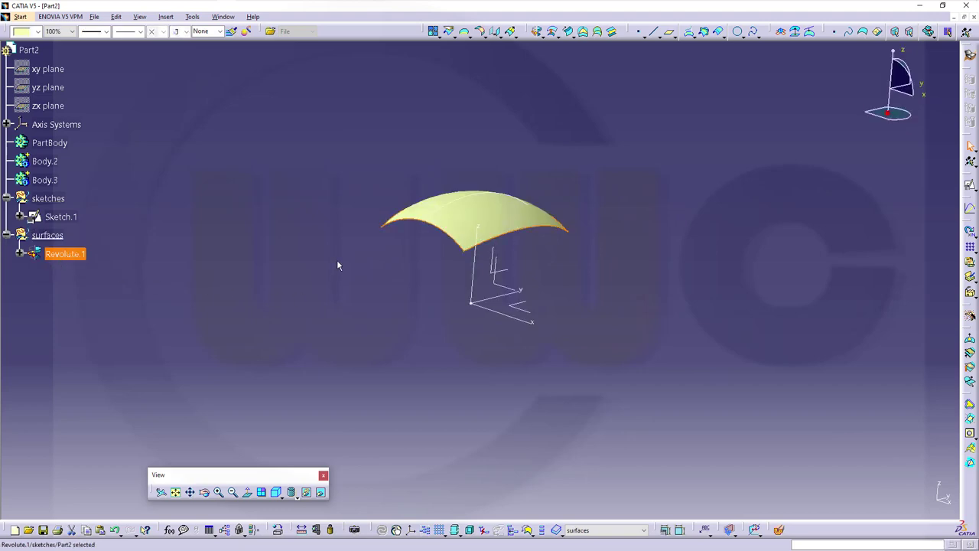
Create a positioned sketch on the xy plane of the absolute axis system
middle_drag(365, 198, 379, 183)
middle_drag(577, 349, 511, 381)
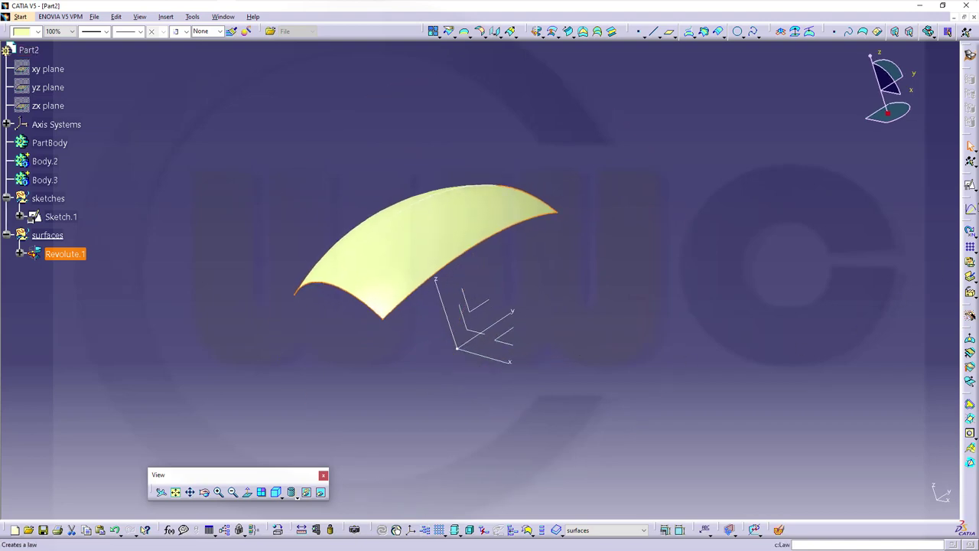
click(970, 185)
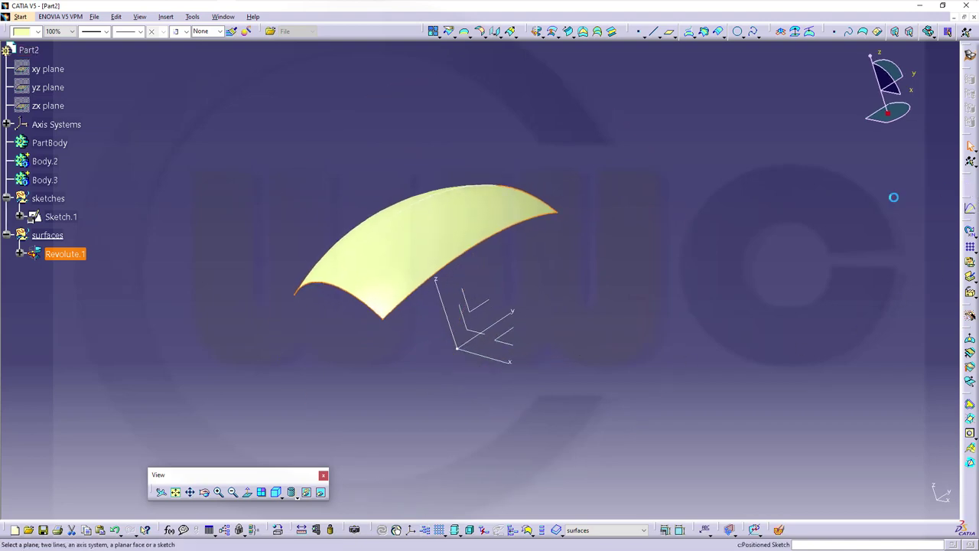
click(514, 346)
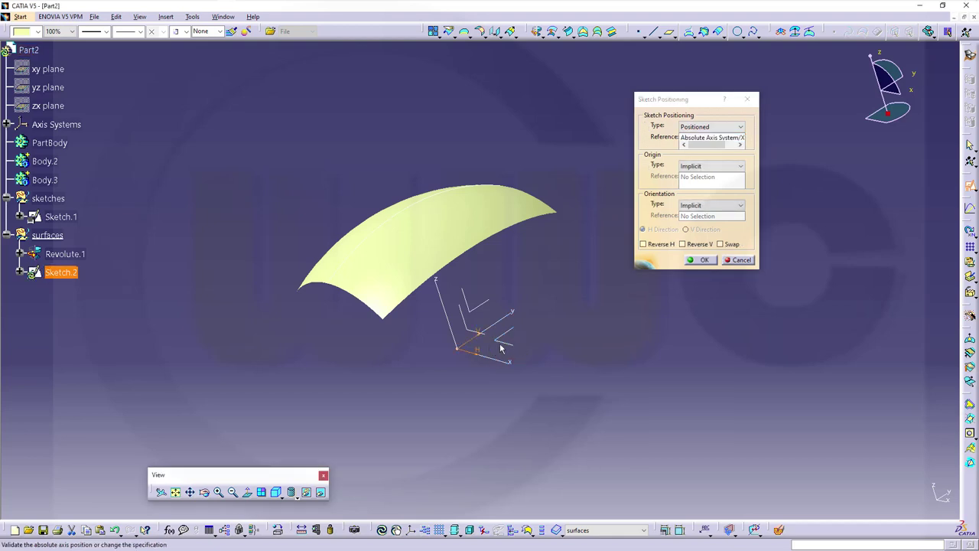
click(704, 259)
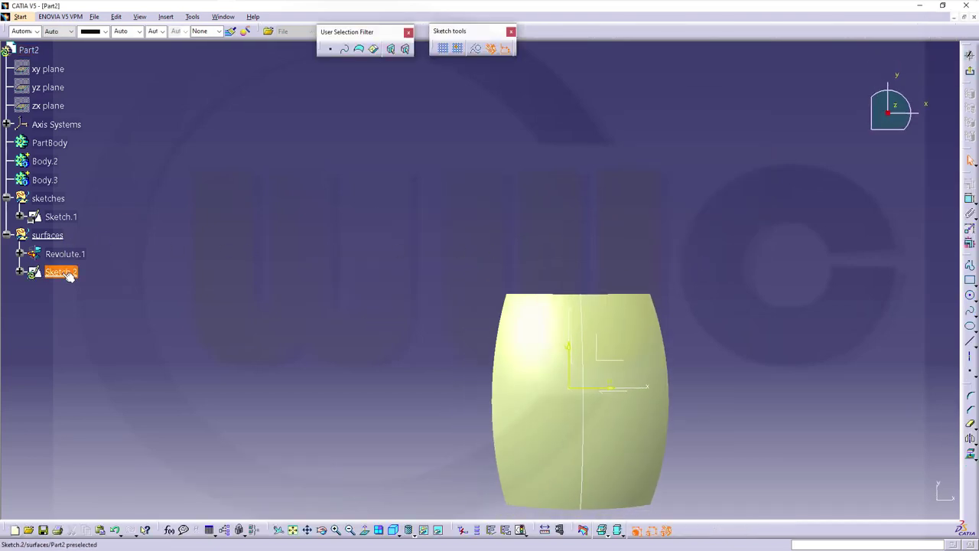
Hide the revolved surface
right_click(55, 237)
click(199, 219)
right_click(77, 255)
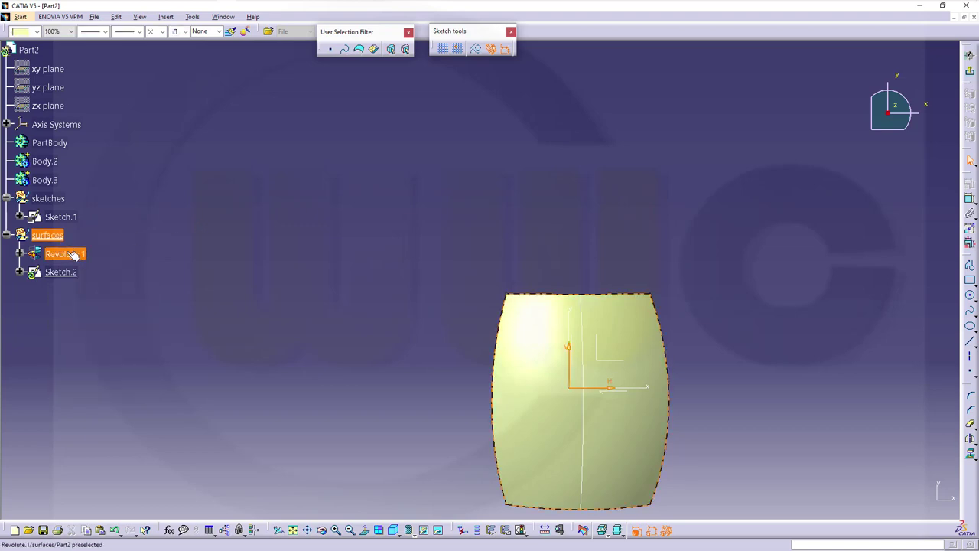
click(107, 284)
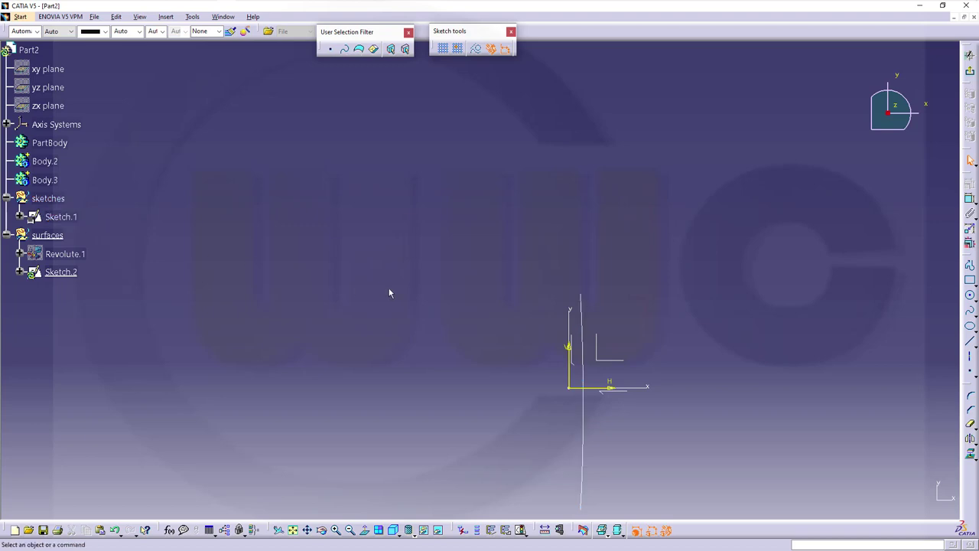
Hide the H and V axes of the new sketch
mouse_move(389, 291)
middle_down()
mouse_move(415, 284)
mouse_move(522, 348)
middle_up()
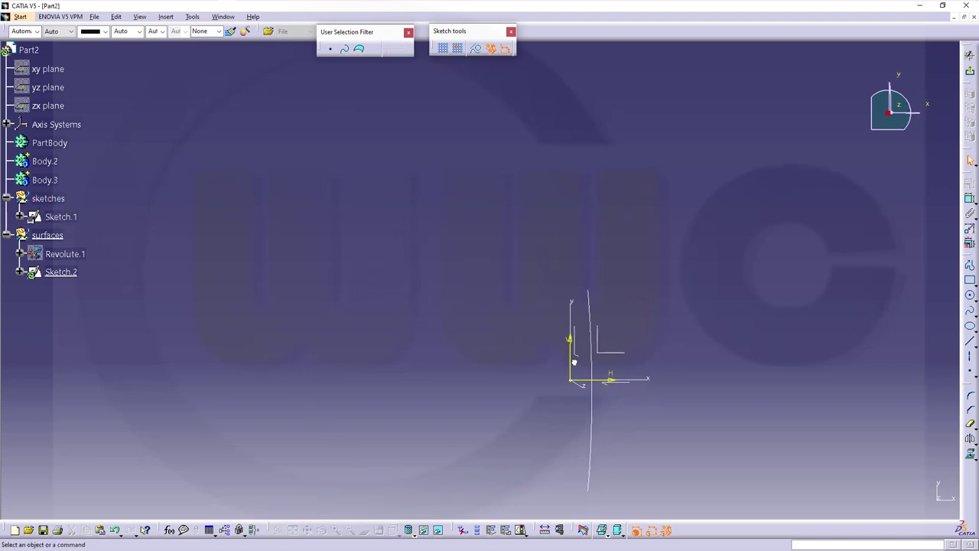
drag(552, 330, 626, 395)
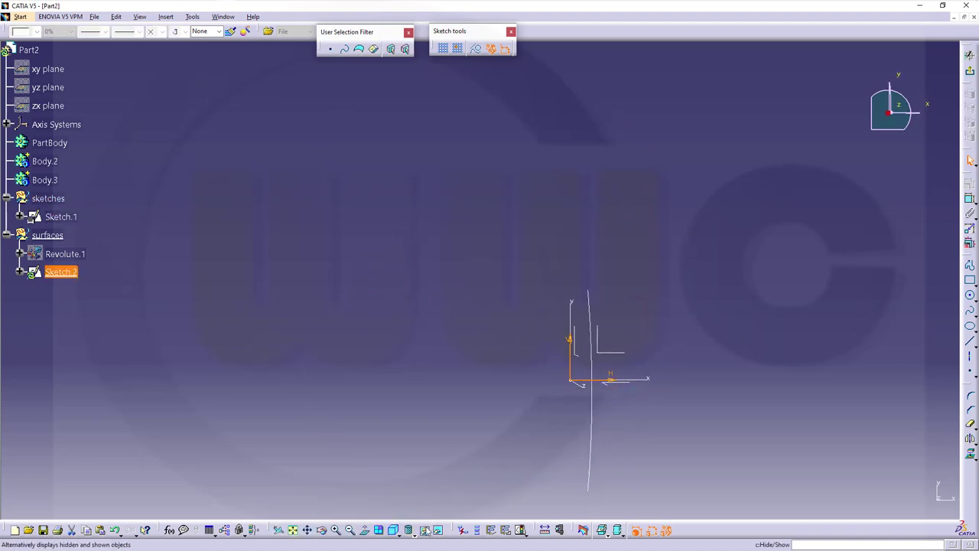
click(425, 531)
mouse_move(549, 372)
middle_down()
mouse_move(538, 384)
mouse_move(514, 384)
mouse_move(518, 365)
mouse_move(494, 343)
middle_up()
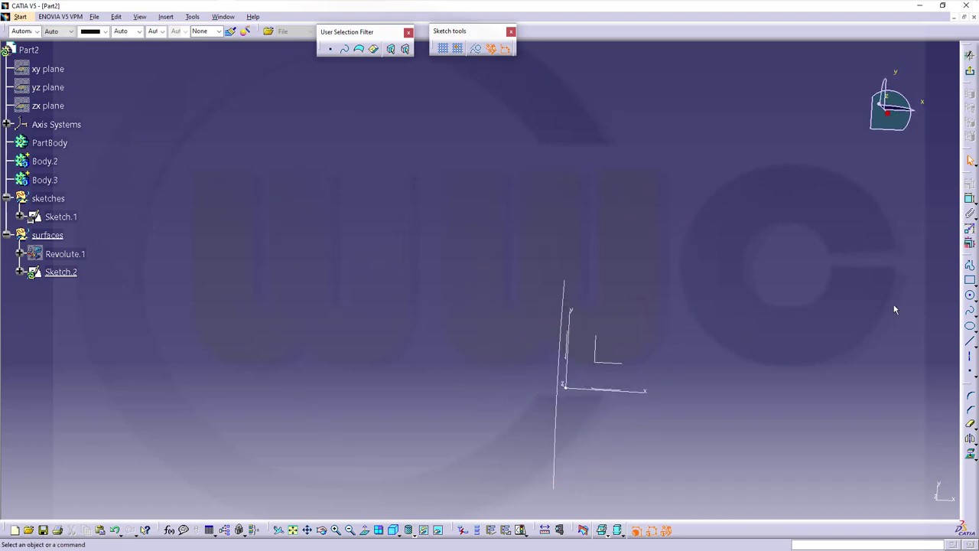
Sketch a slanted line about 308 mm long on the positive x side of the y axis
click(969, 342)
click(704, 273)
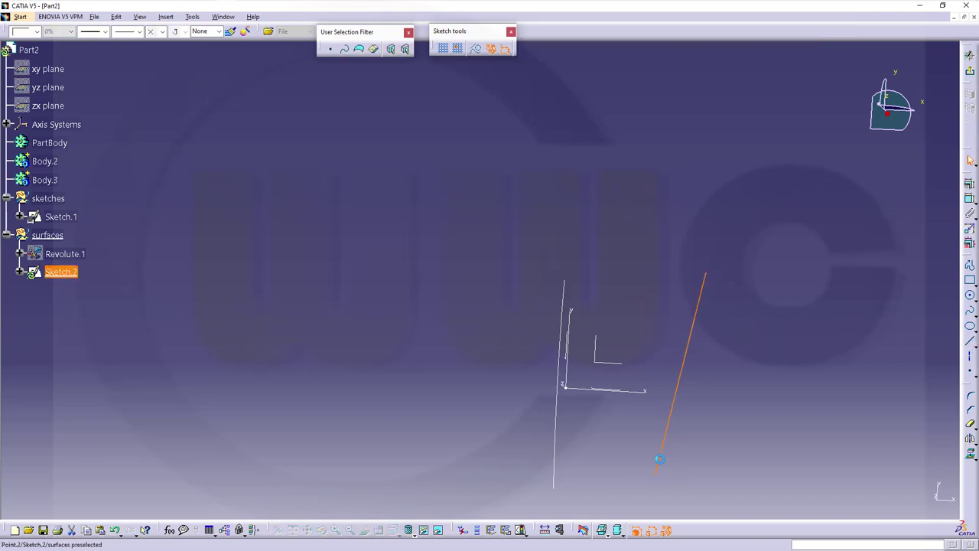
click(659, 459)
Constrain the slanted line to be coincident with the y axis
click(969, 199)
click(693, 320)
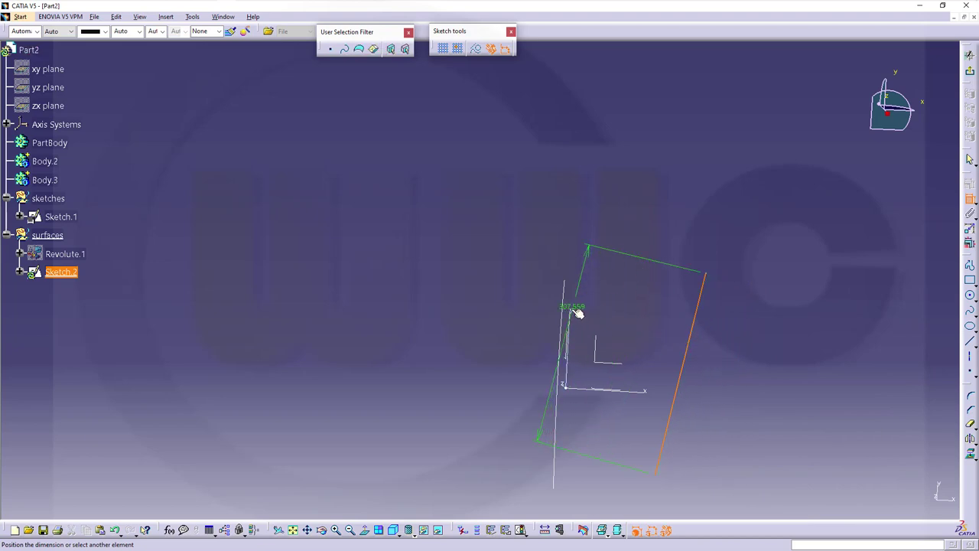
click(578, 312)
right_click(634, 242)
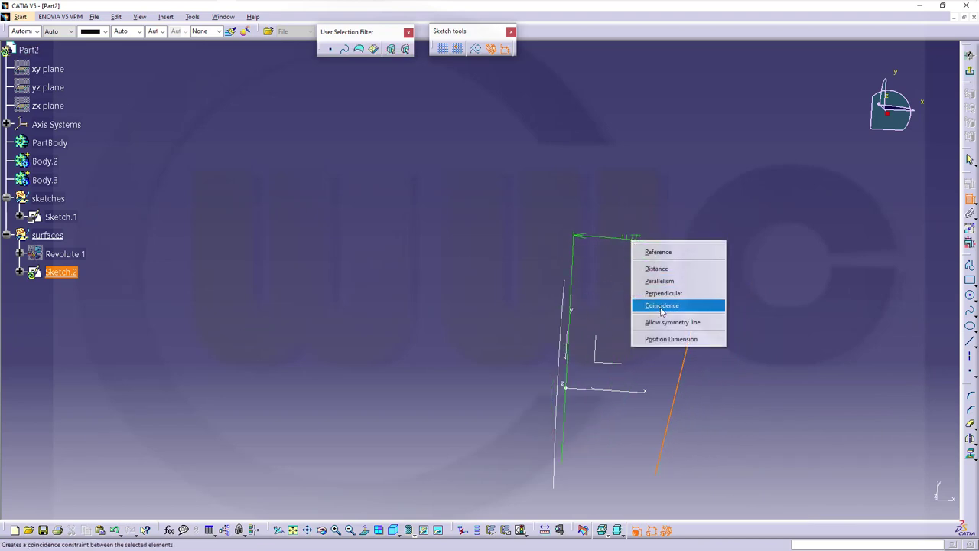
click(663, 305)
Constrain the line's two endpoints to be symmetric about the x axis
click(577, 269)
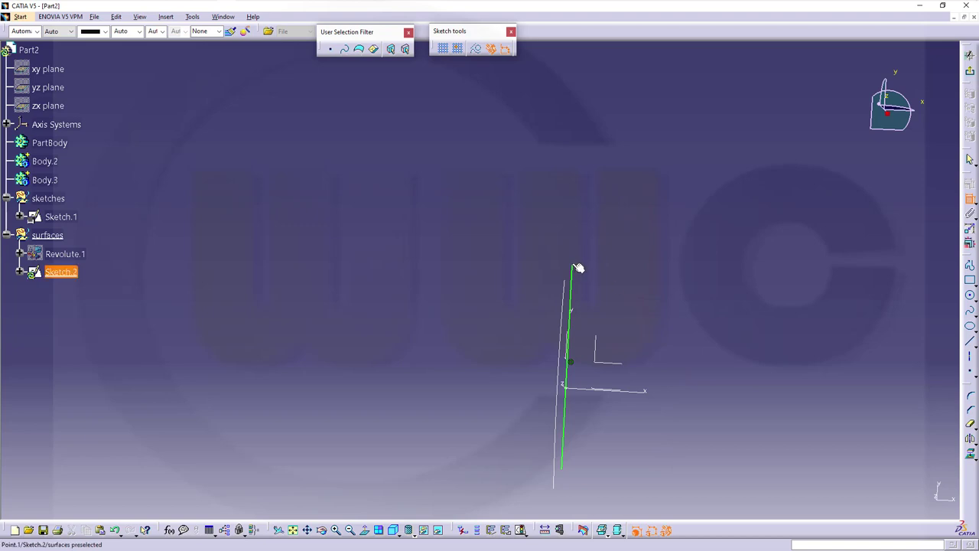
click(564, 468)
right_click(687, 396)
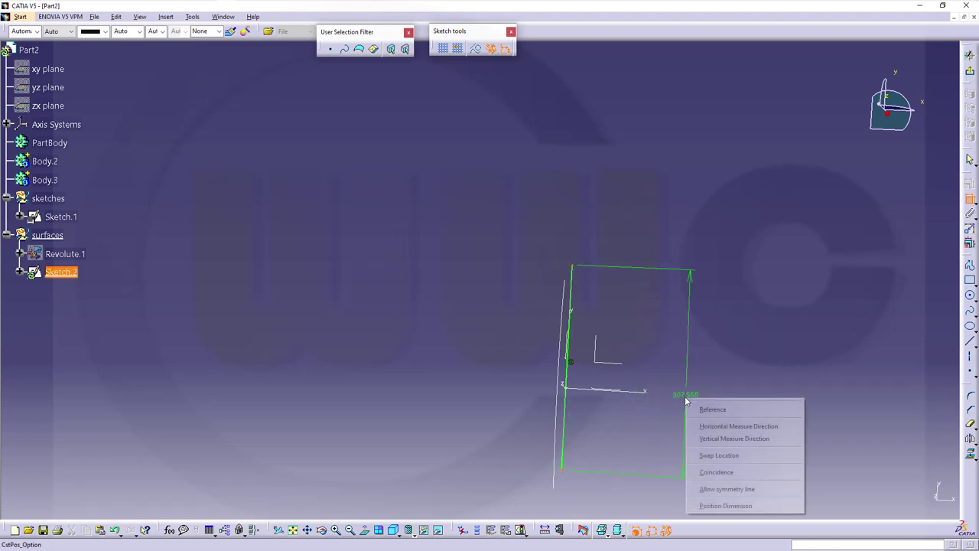
click(747, 488)
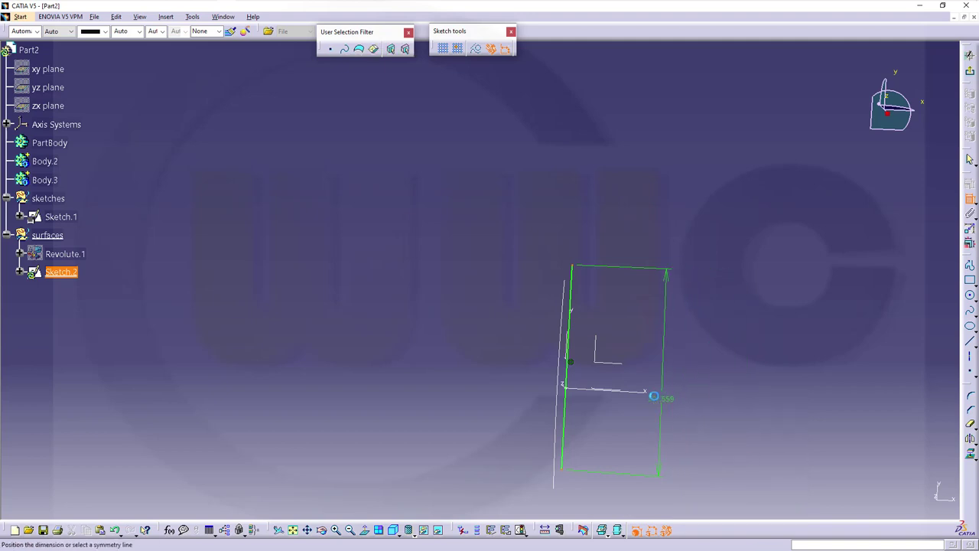
click(650, 391)
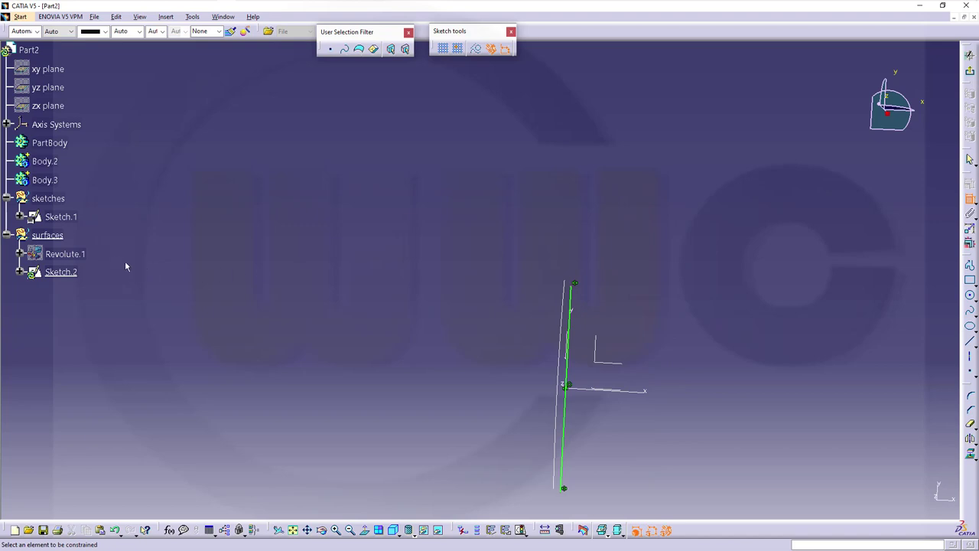
Show the revolved surface again, dimension the sketched line's length as 300 mm and exit the sketch
right_click(69, 253)
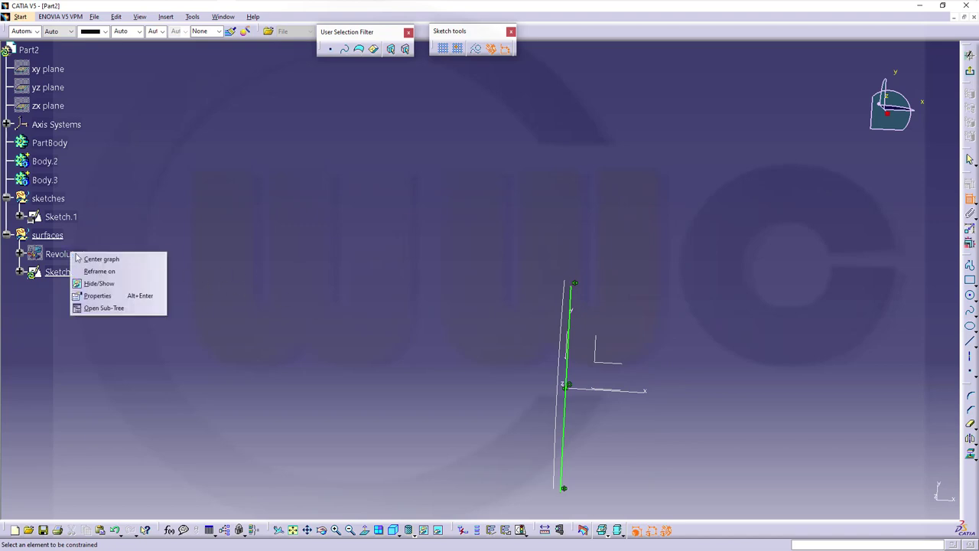
click(95, 282)
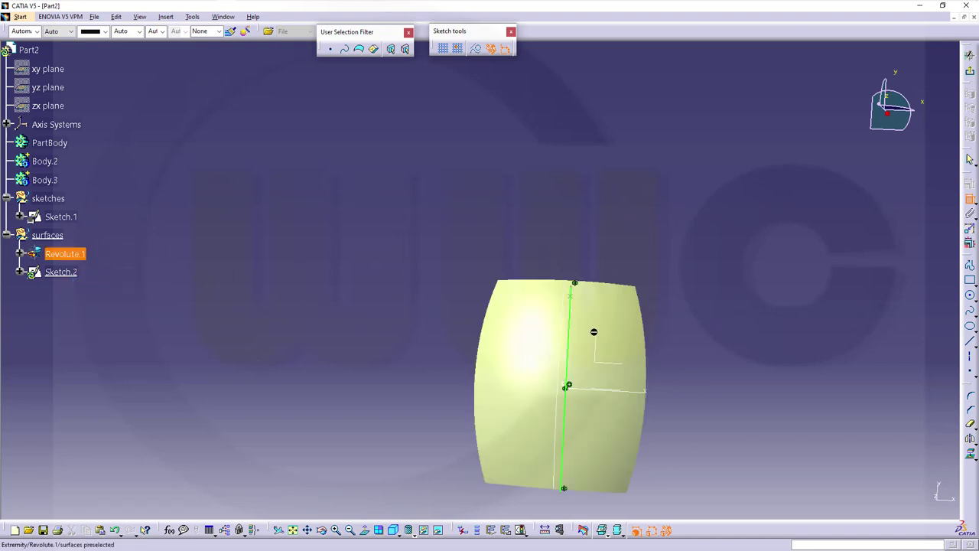
click(570, 336)
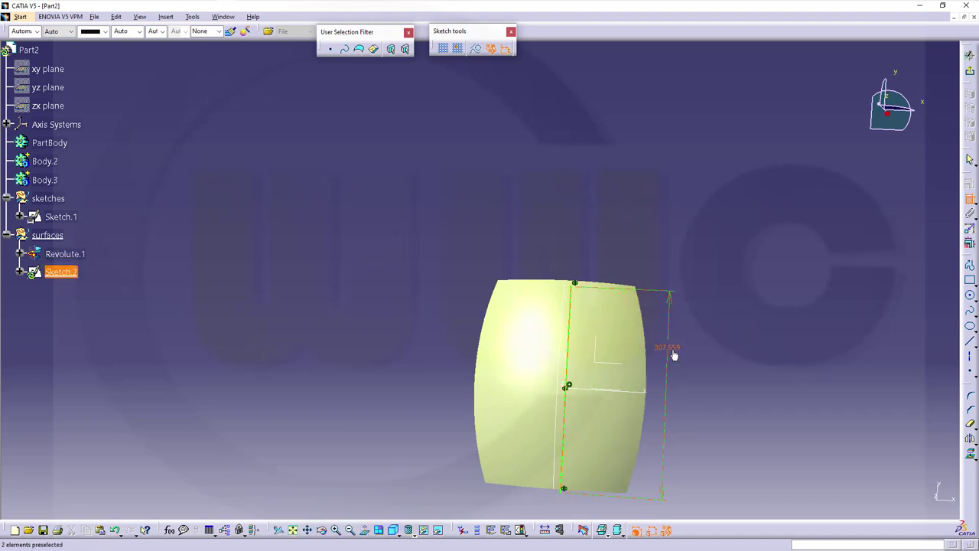
double_click(673, 349)
text(300)
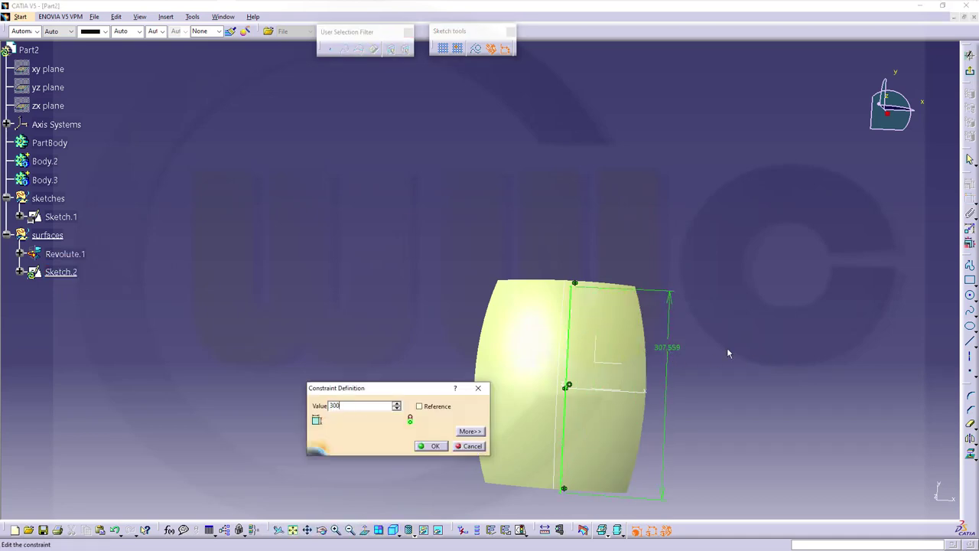
key(Return)
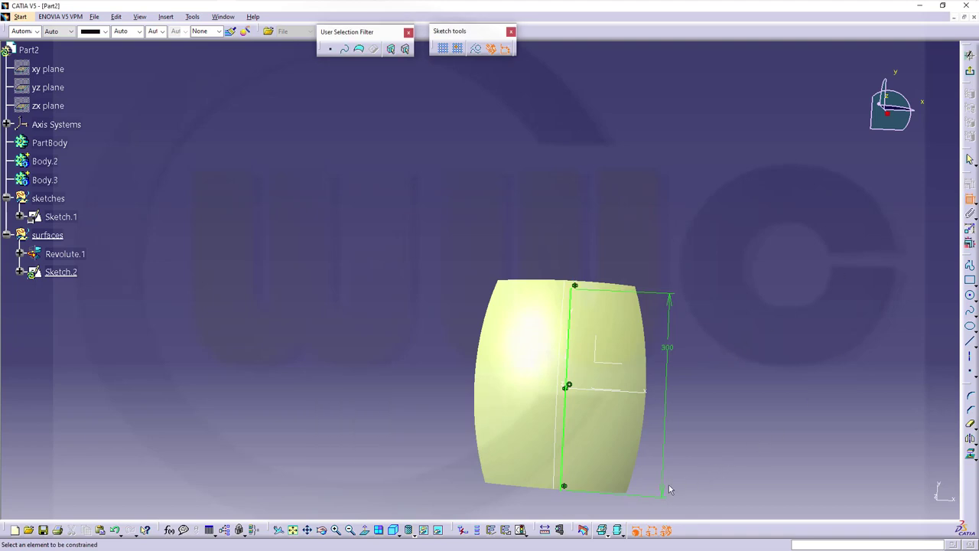
click(970, 71)
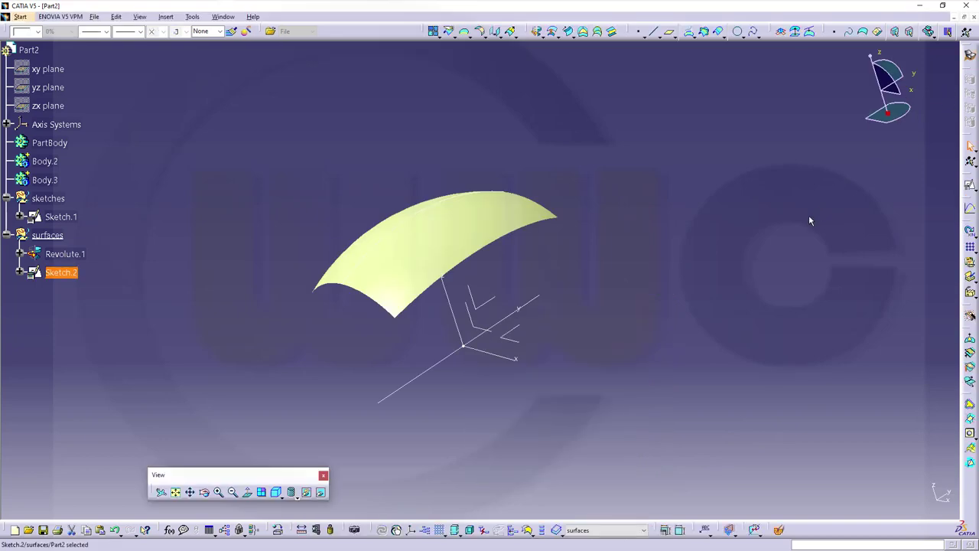
Reopen the line sketch, set the line's length to 280 mm and exit the sketch
mouse_move(608, 301)
middle_down()
mouse_move(558, 334)
mouse_move(479, 339)
middle_up()
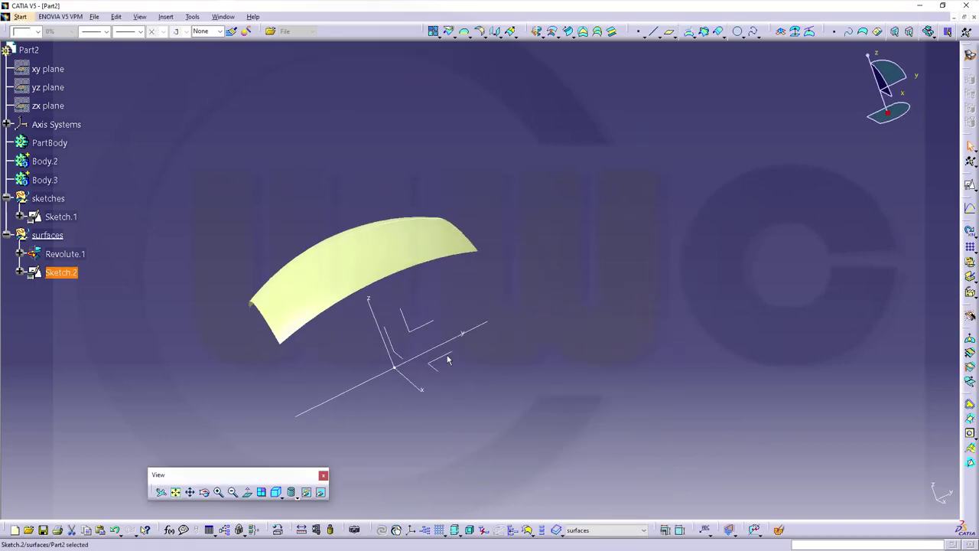
mouse_move(354, 379)
middle_down()
mouse_move(396, 329)
mouse_move(531, 356)
mouse_move(581, 411)
mouse_move(564, 439)
middle_up()
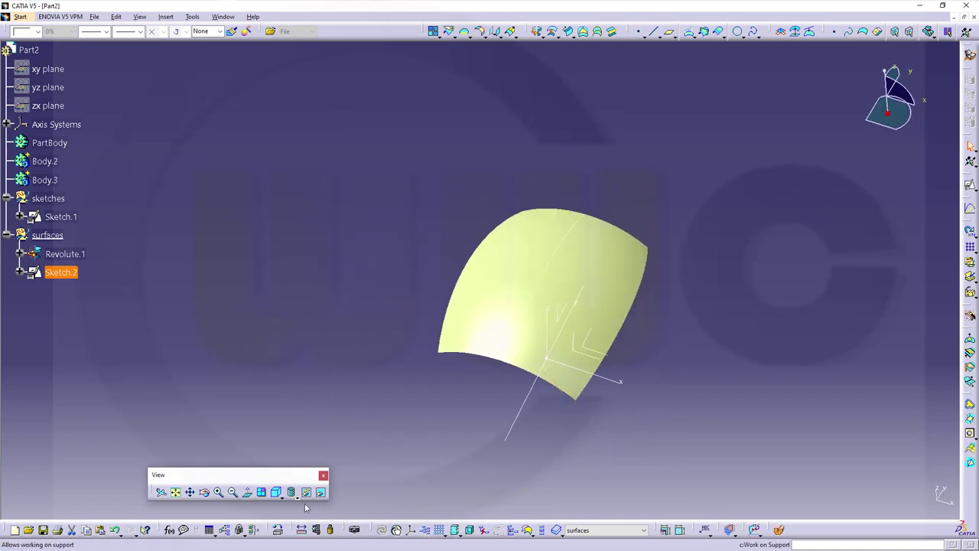
click(272, 488)
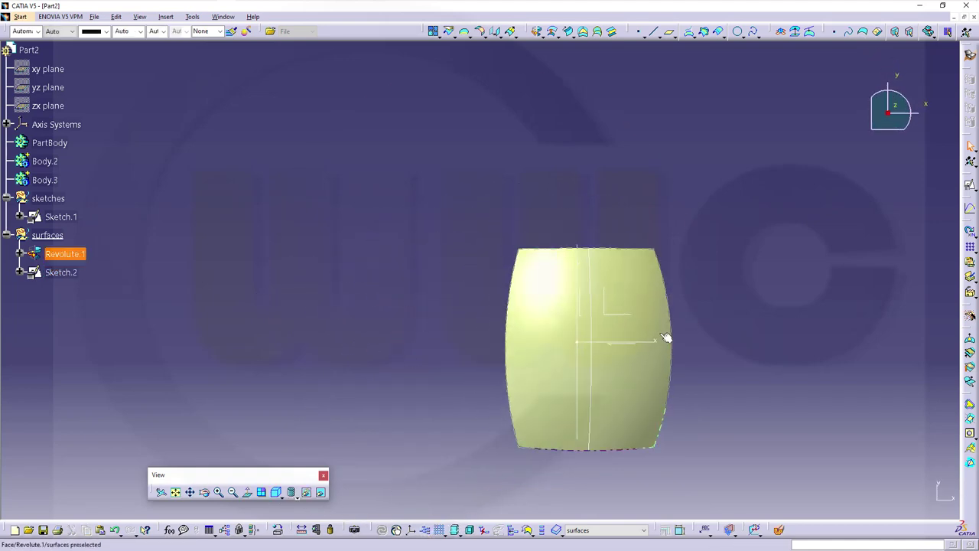
double_click(69, 272)
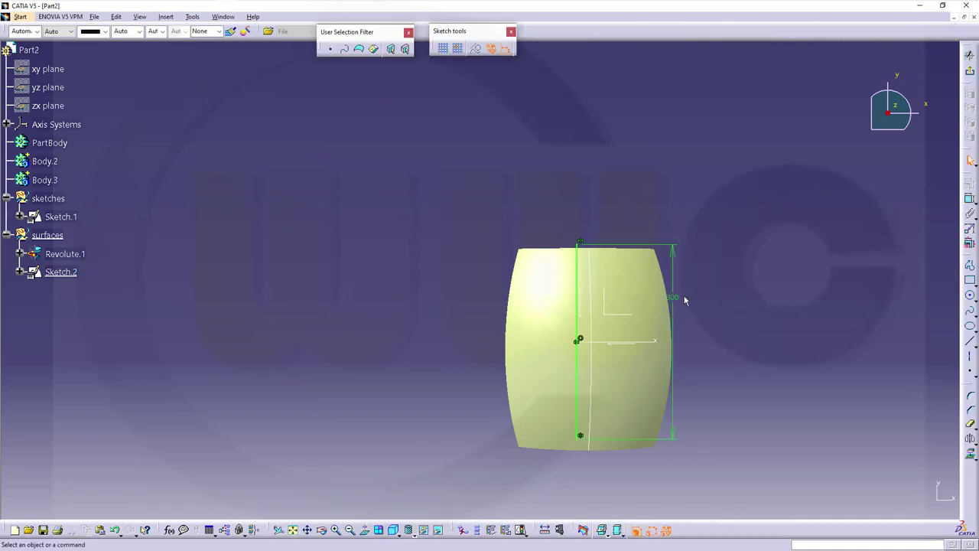
double_click(677, 301)
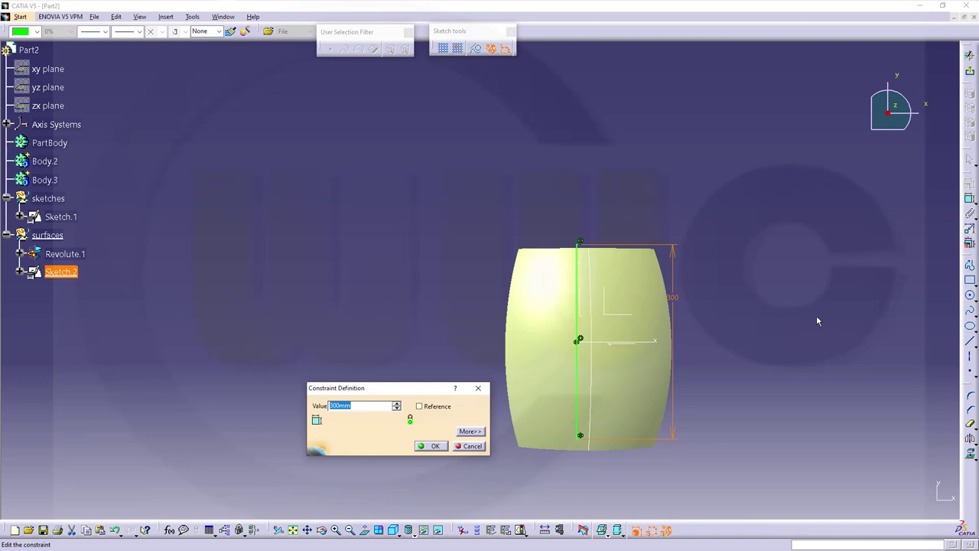
key(Return)
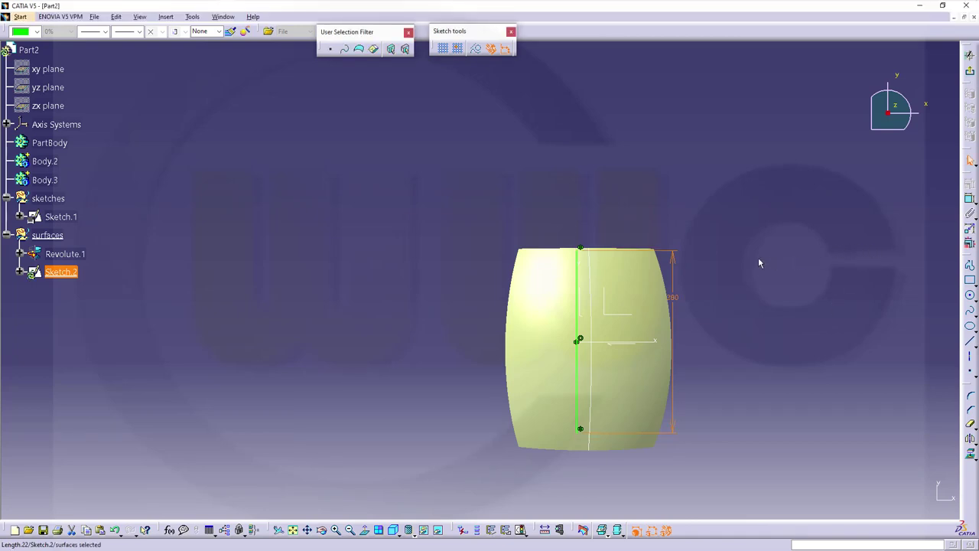
mouse_move(759, 263)
middle_down()
mouse_move(724, 260)
mouse_move(724, 293)
mouse_move(650, 286)
mouse_move(669, 236)
mouse_move(684, 245)
mouse_move(684, 263)
middle_up()
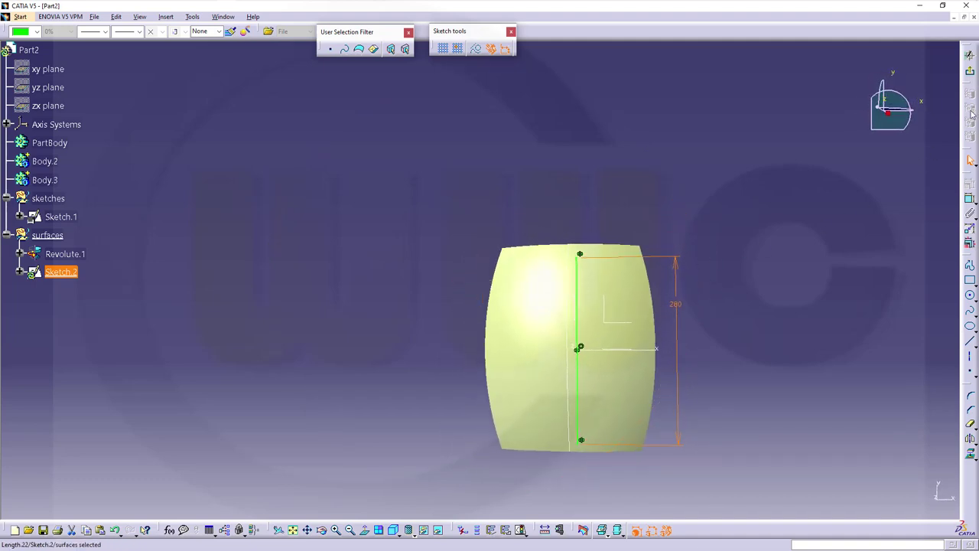
click(970, 72)
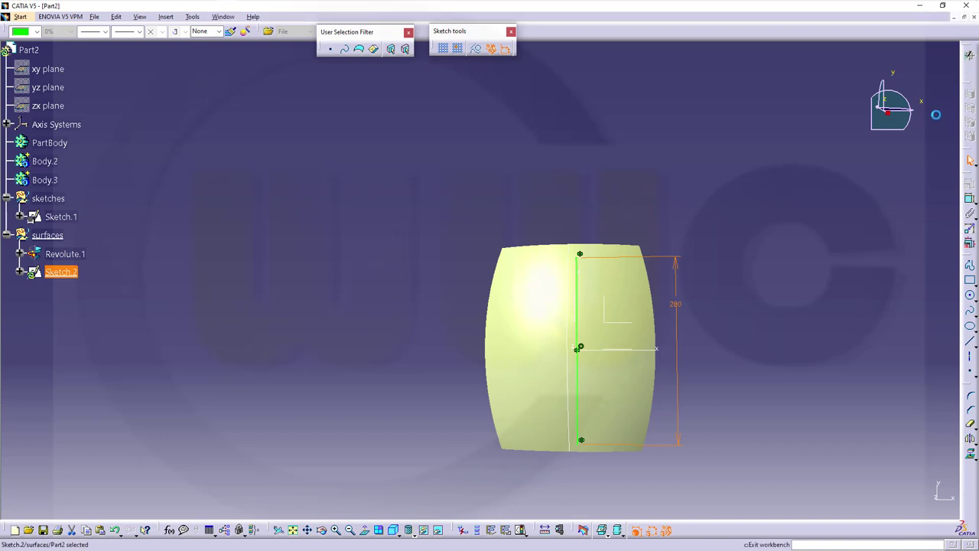
Move the line sketch from the surfaces geometrical set into the sketches geometrical set
mouse_move(416, 334)
middle_down()
mouse_move(448, 278)
mouse_move(749, 310)
mouse_move(689, 372)
mouse_move(575, 289)
middle_up()
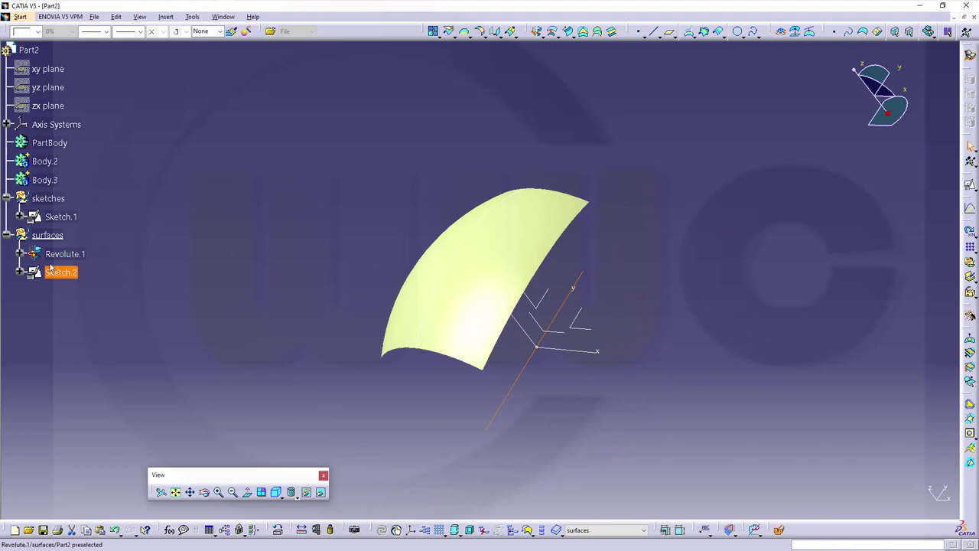
mouse_move(50, 270)
mouse_down()
mouse_move(76, 202)
mouse_move(48, 199)
mouse_up()
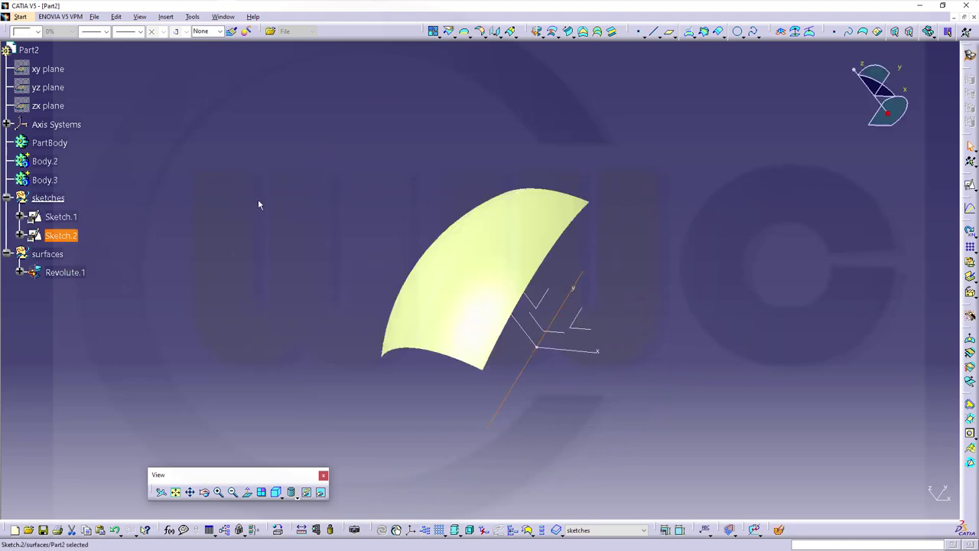
click(258, 204)
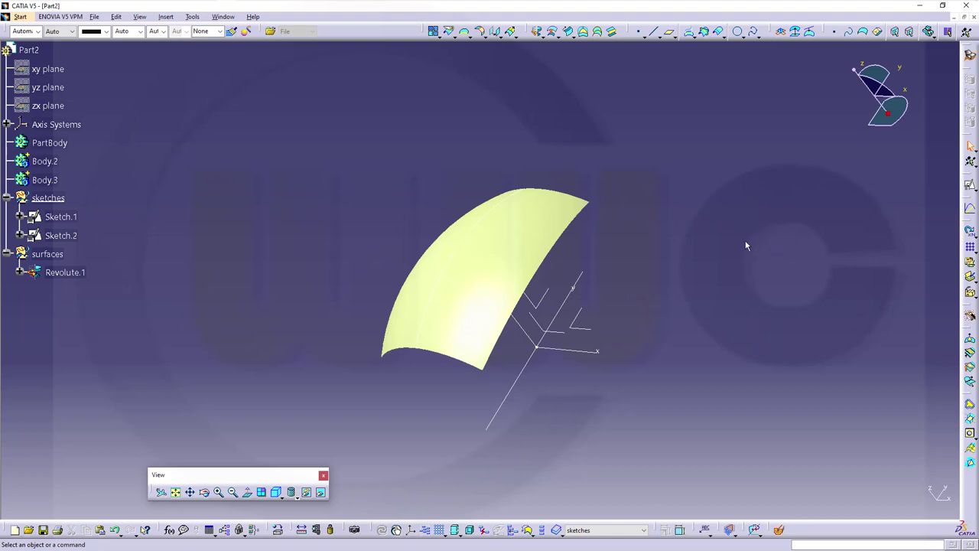
Start a Point-Direction line and create its start point at X 0, Y 0, Z -100 mm in the absolute axis system
middle_drag(746, 245, 623, 343)
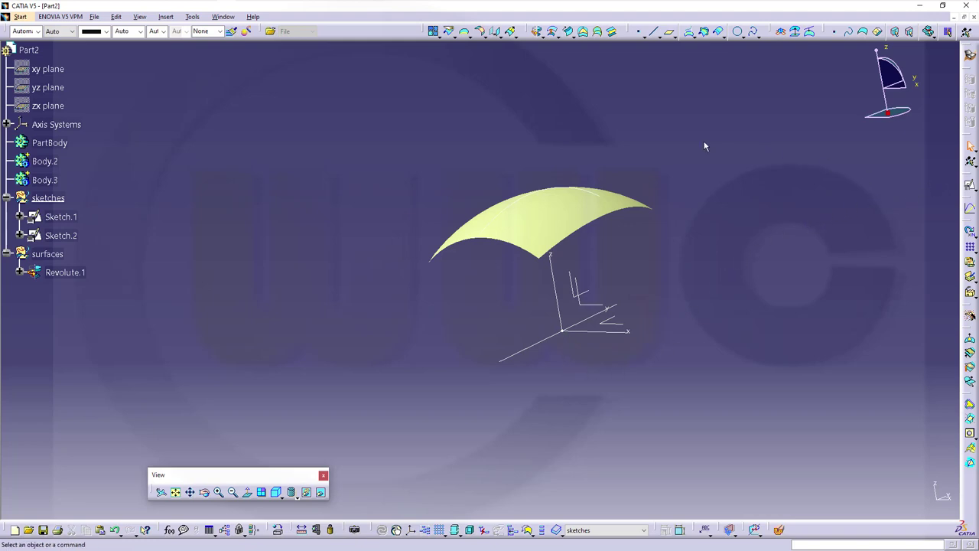
click(654, 31)
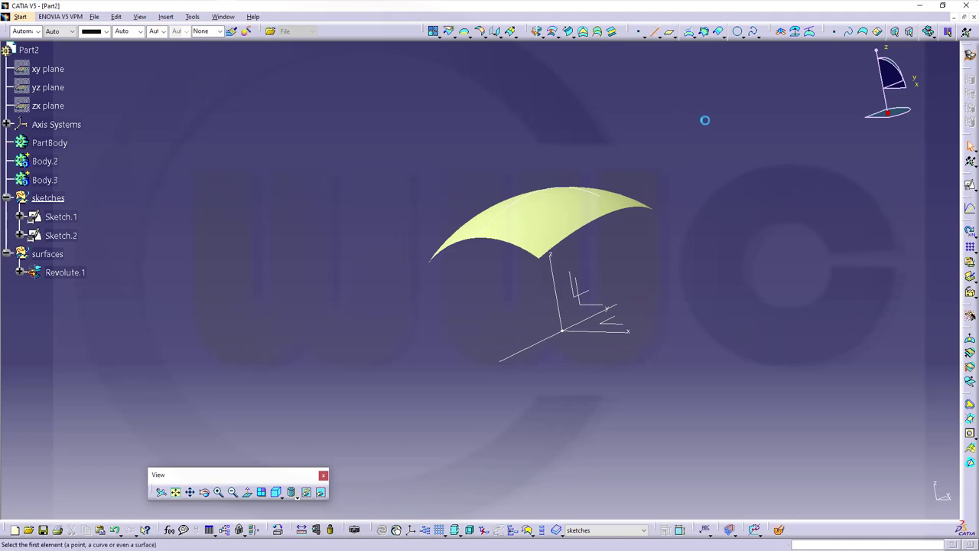
click(846, 198)
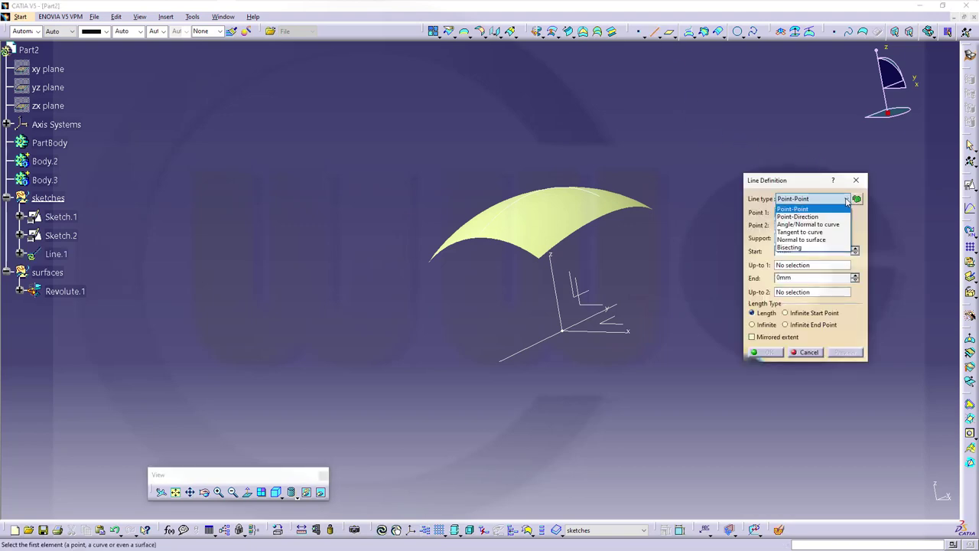
click(829, 218)
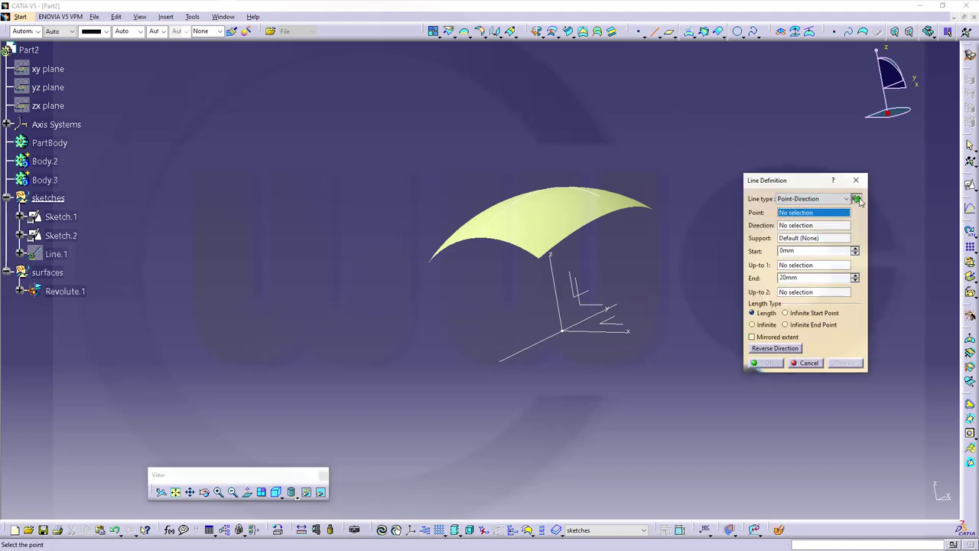
right_click(792, 220)
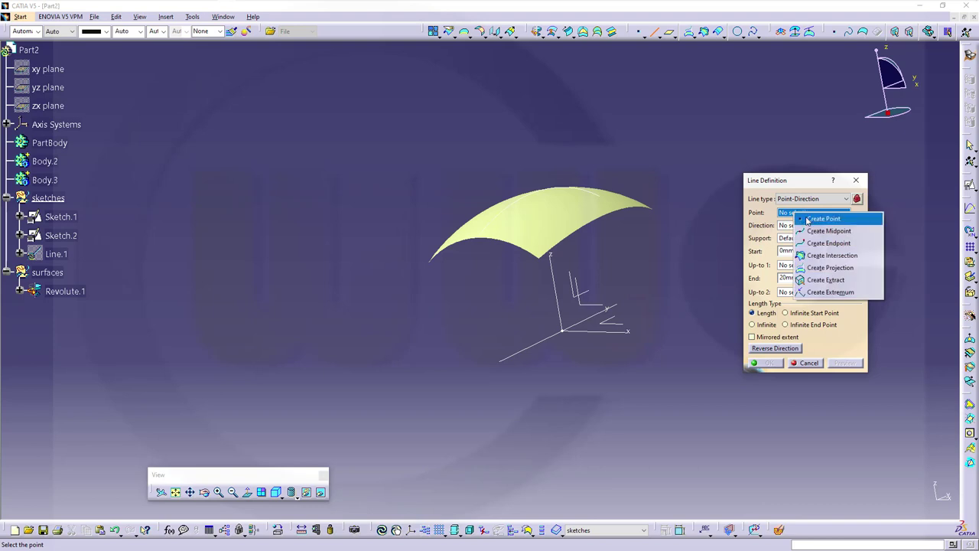
click(800, 219)
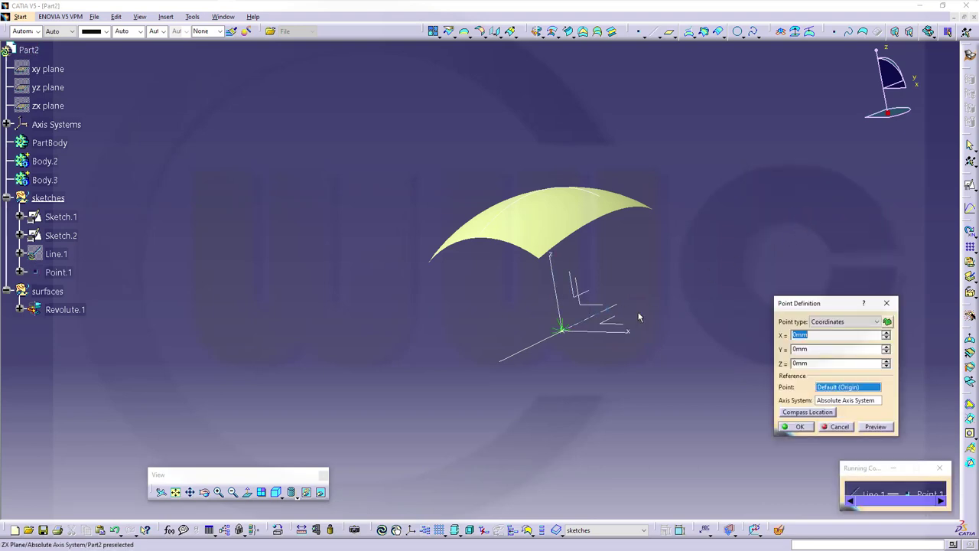
click(818, 365)
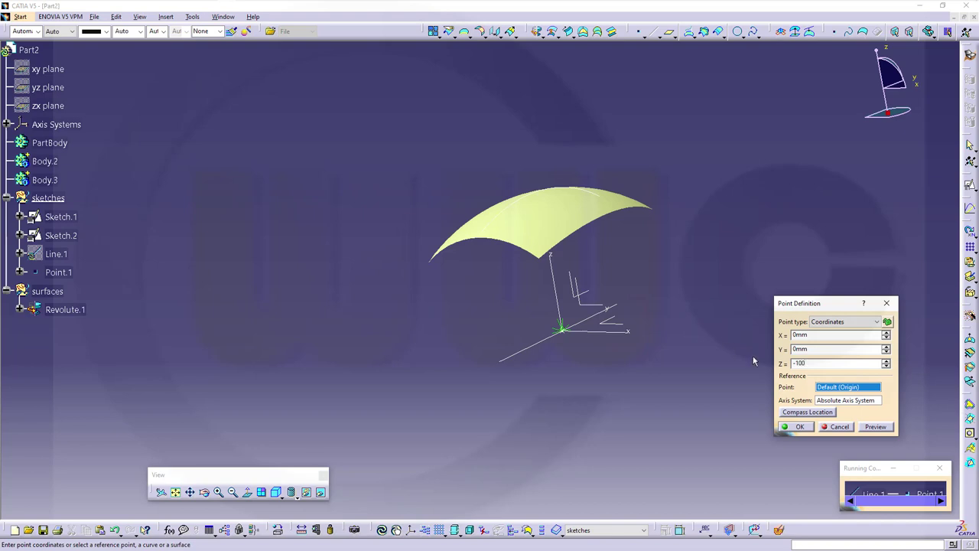
text(-100)
click(799, 427)
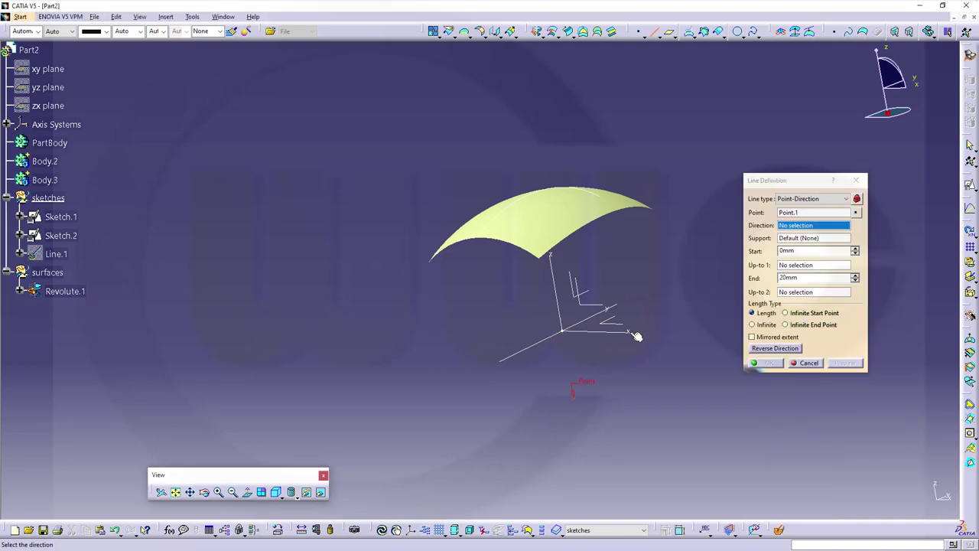
Use the absolute axis system's YZ plane as the line's direction and create the line with its end at 100 mm
click(575, 277)
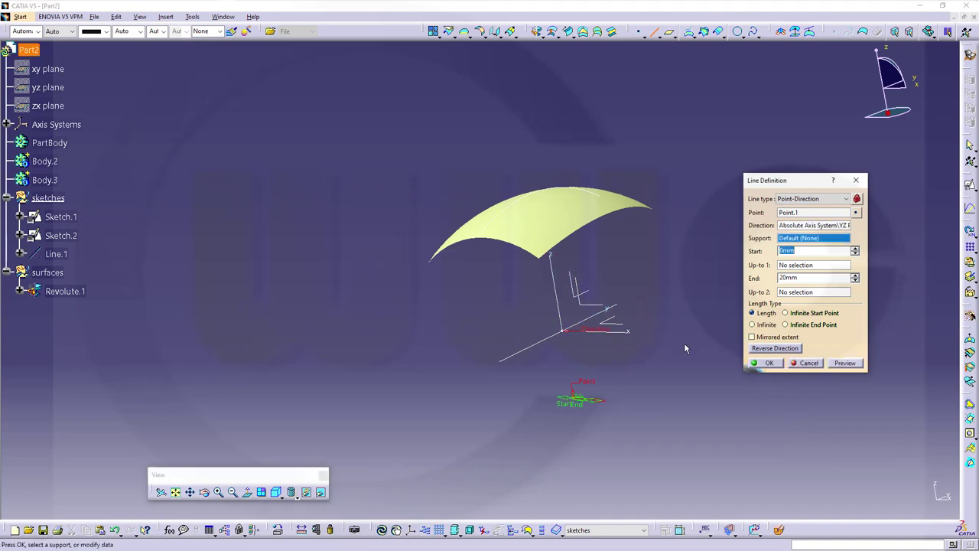
double_click(804, 278)
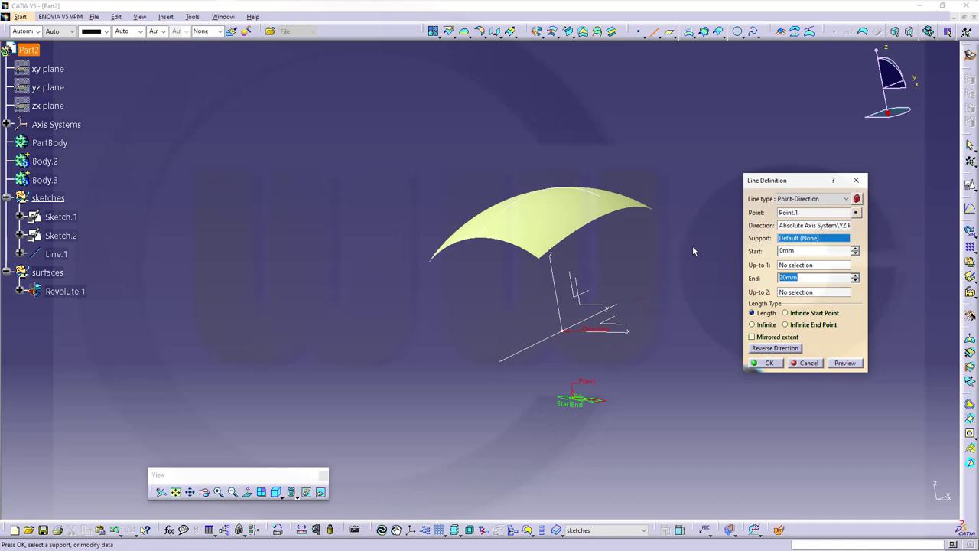
text(100)
key(Return)
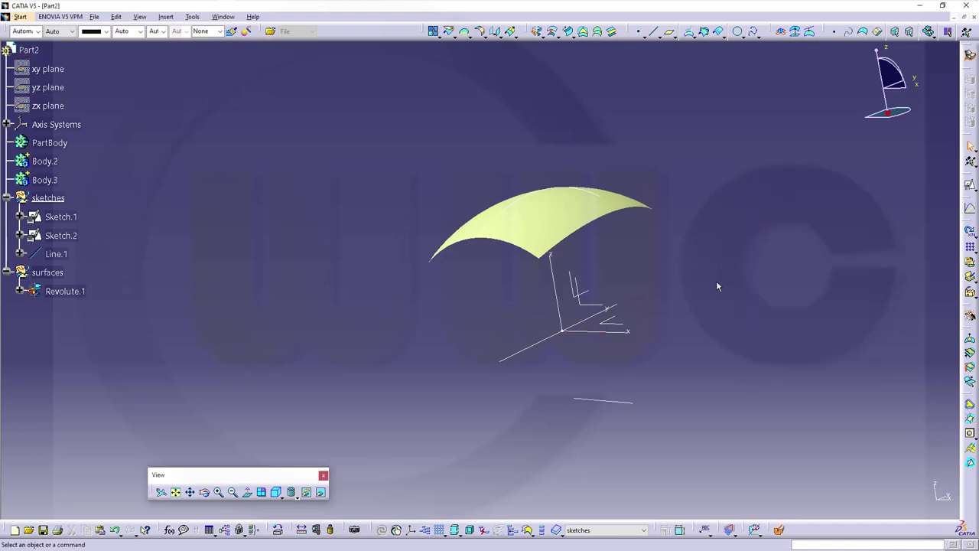
Create a positioned sketch on the absolute axis system's XY plane with implicit origin and orientation
middle_drag(717, 280, 595, 340)
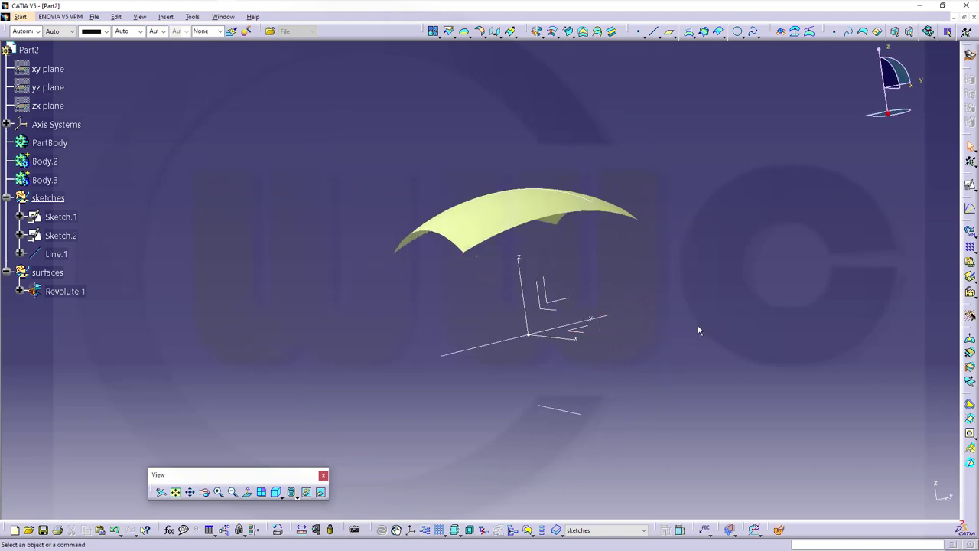
middle_drag(595, 355, 576, 335)
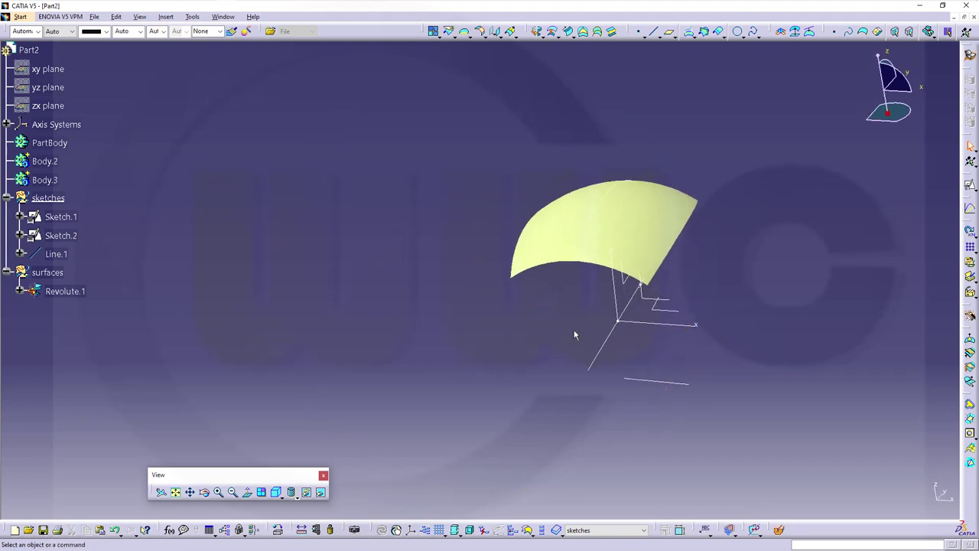
click(971, 188)
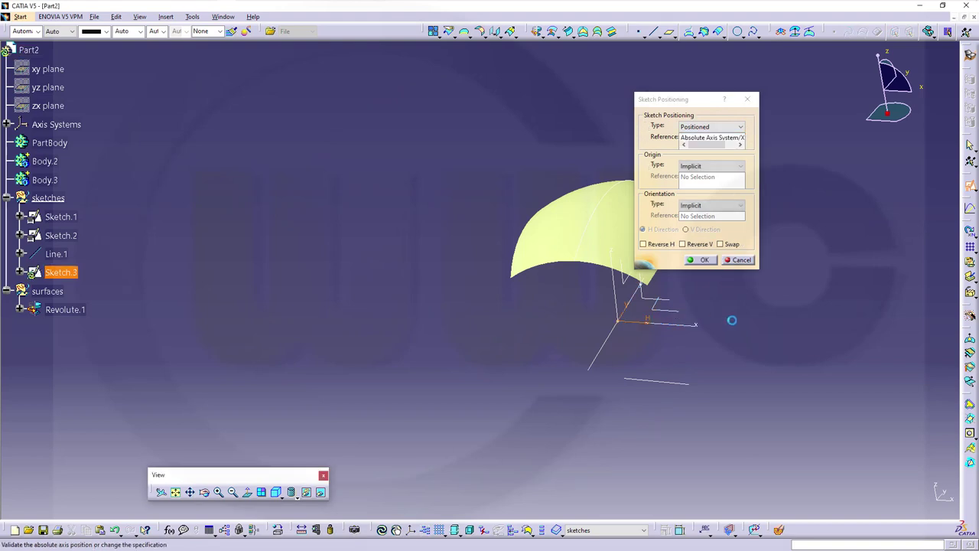
click(698, 260)
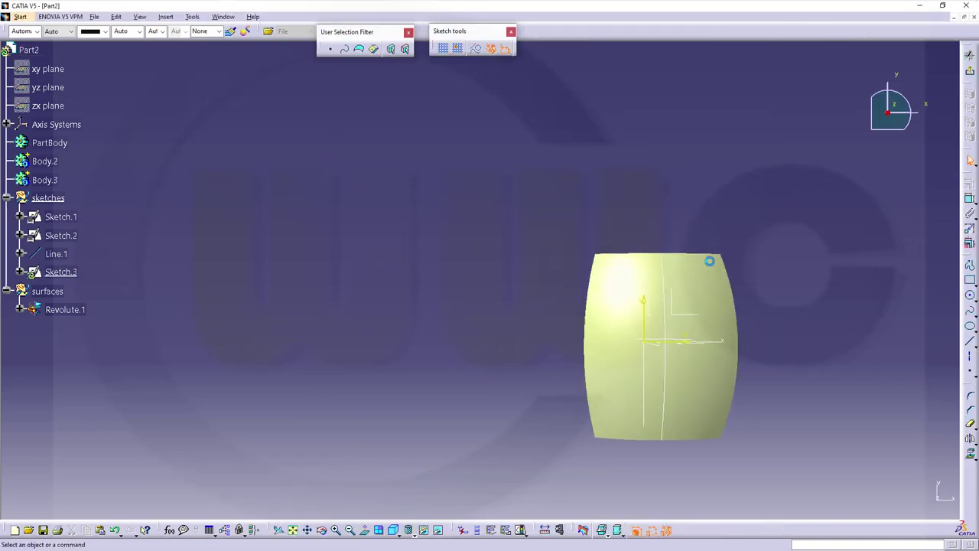
Hide the origin, horizontal direction and vertical direction of the new sketch's absolute axis
mouse_move(633, 232)
mouse_down()
mouse_move(684, 344)
mouse_move(702, 356)
mouse_up()
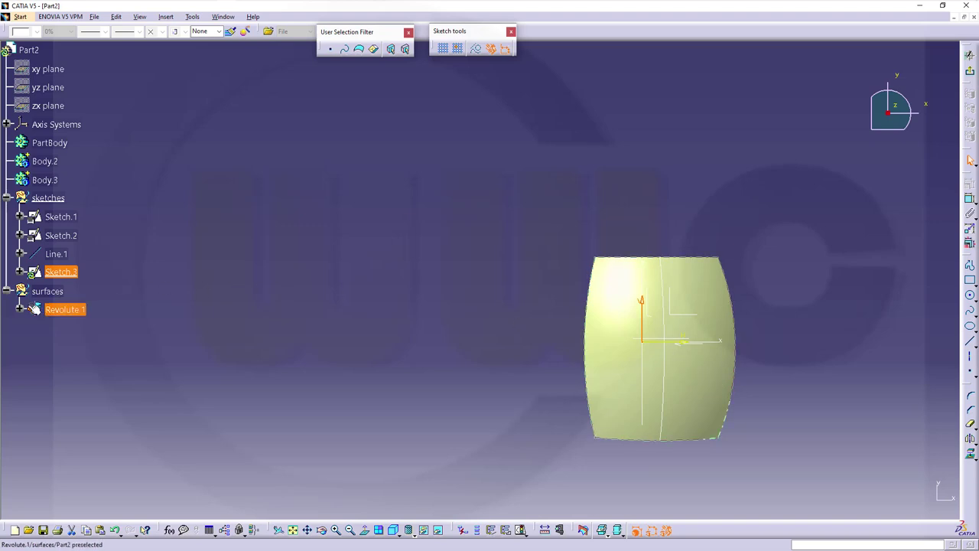
click(20, 272)
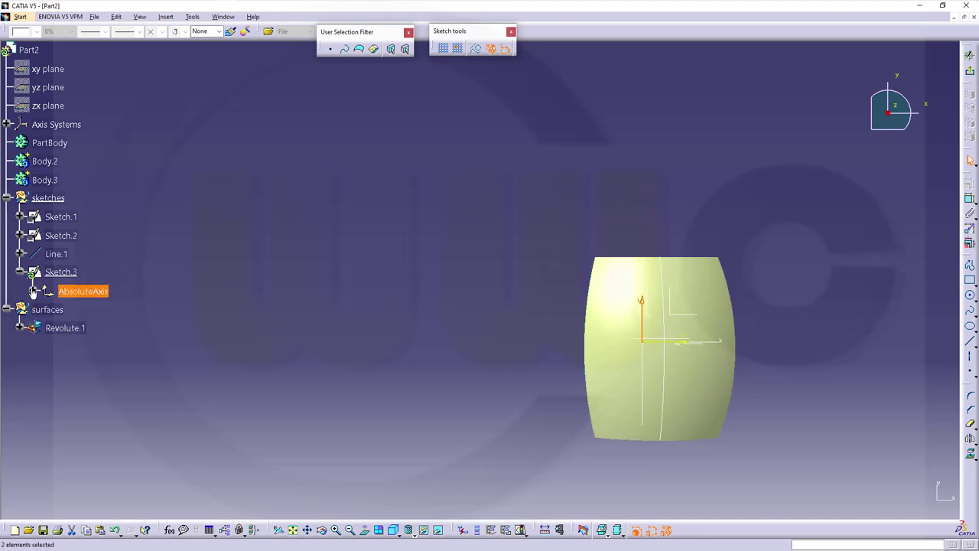
click(33, 291)
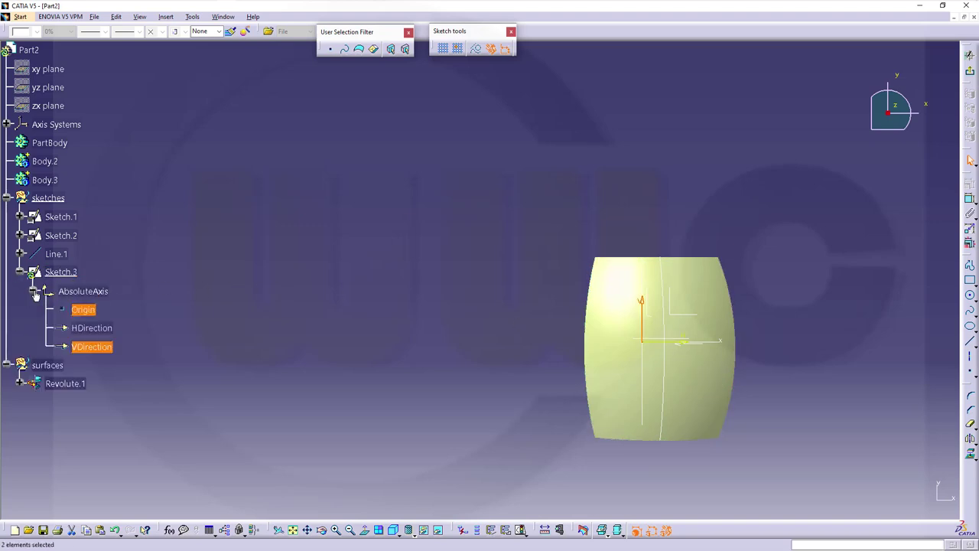
right_click(92, 329)
click(127, 360)
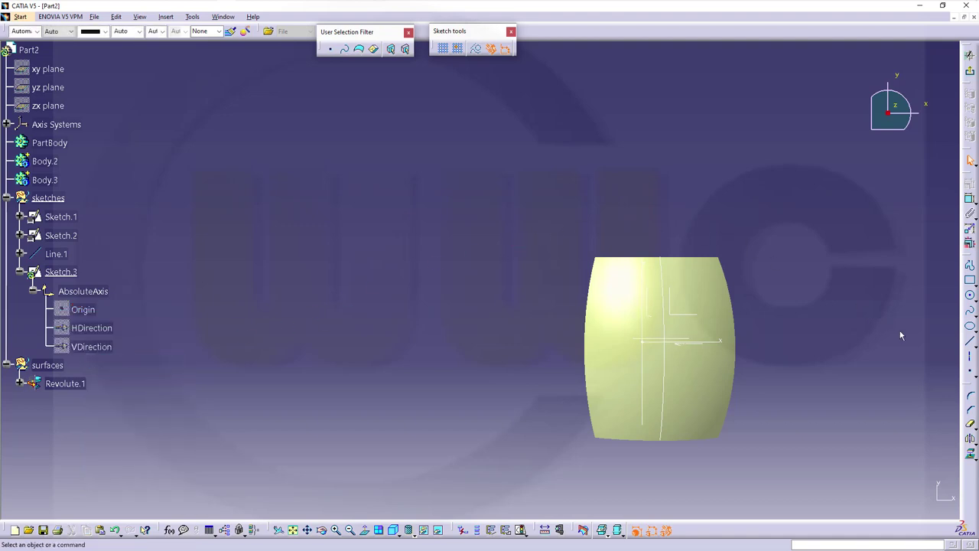
Sketch a slightly sloped line about 574 mm long, crossing the revolved surface and extending past both of its sides
click(968, 345)
click(473, 267)
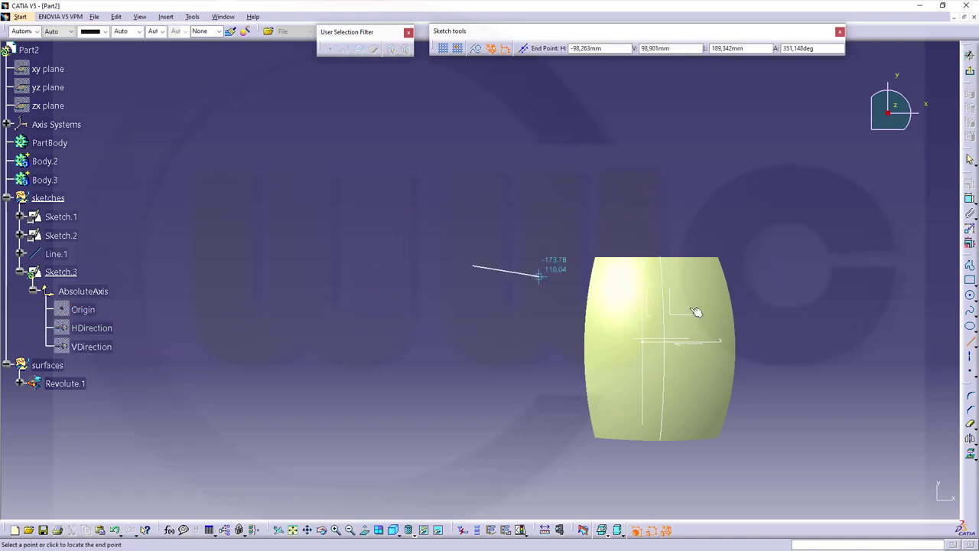
click(809, 320)
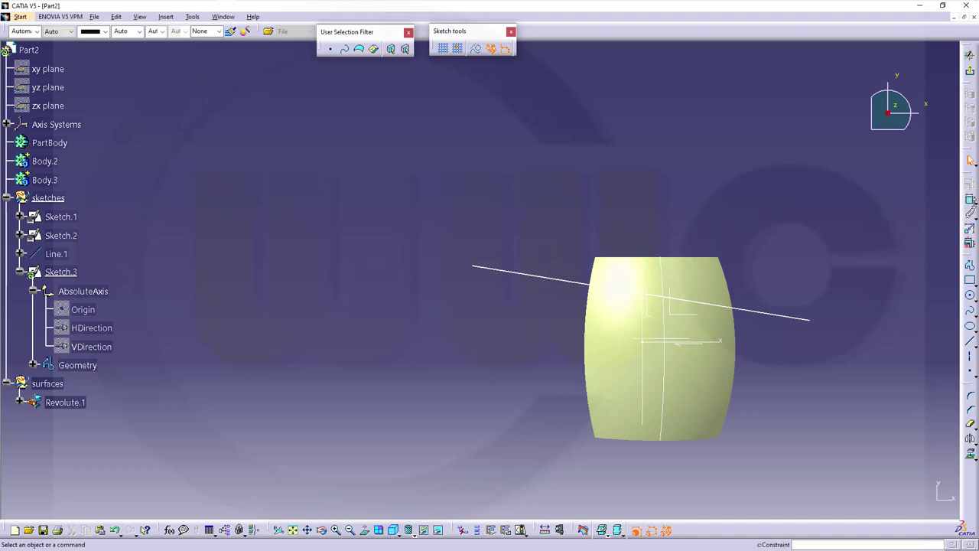
Constrain the sketched line to be coincident with the X axis of the absolute axis system
click(769, 314)
click(796, 266)
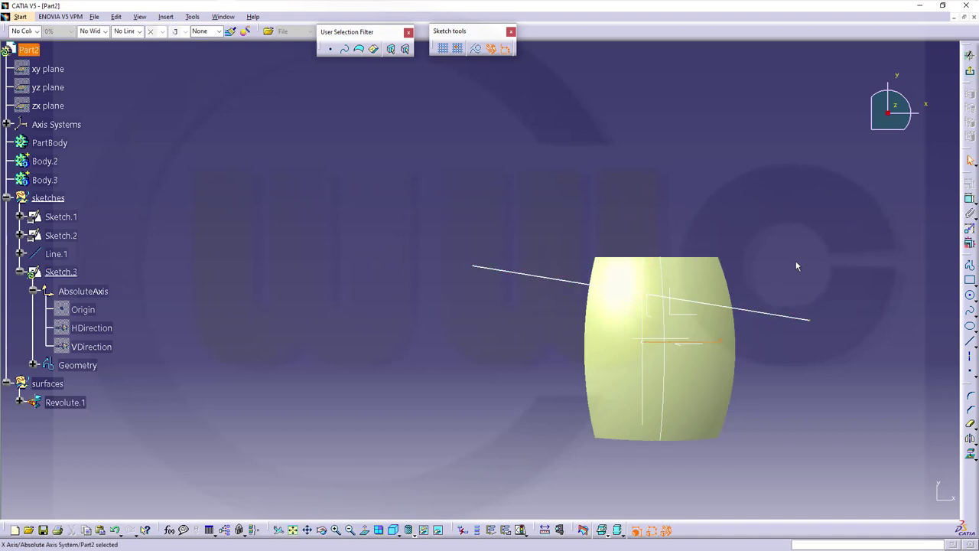
click(970, 201)
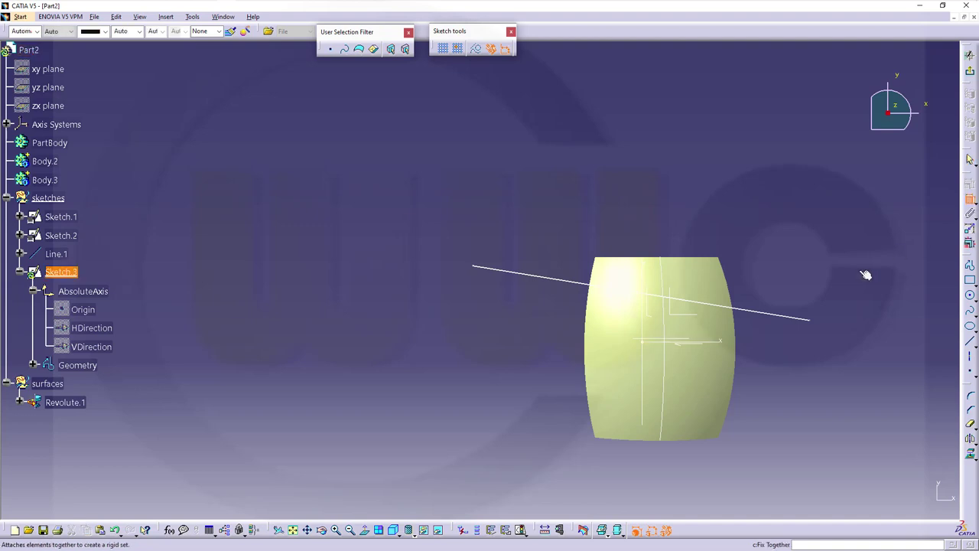
click(775, 314)
right_click(788, 255)
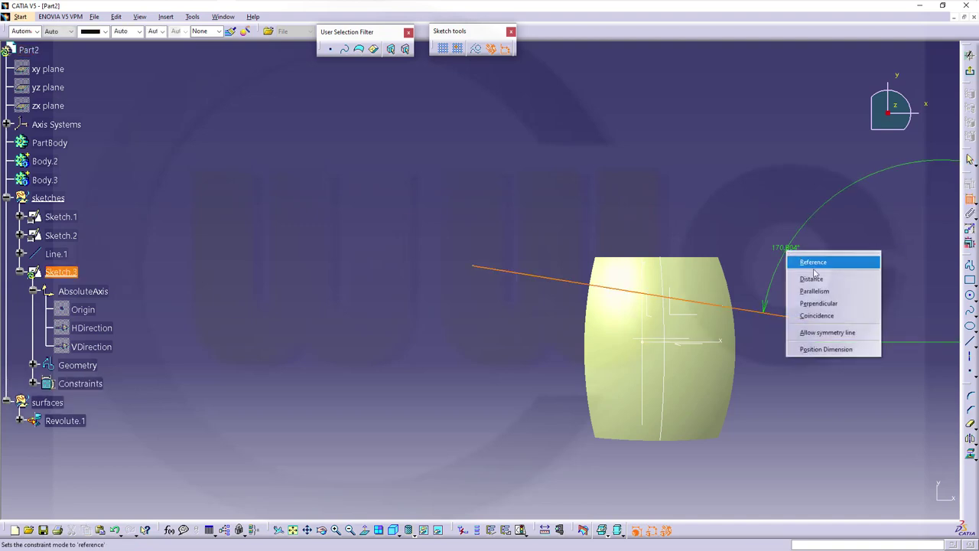
click(823, 314)
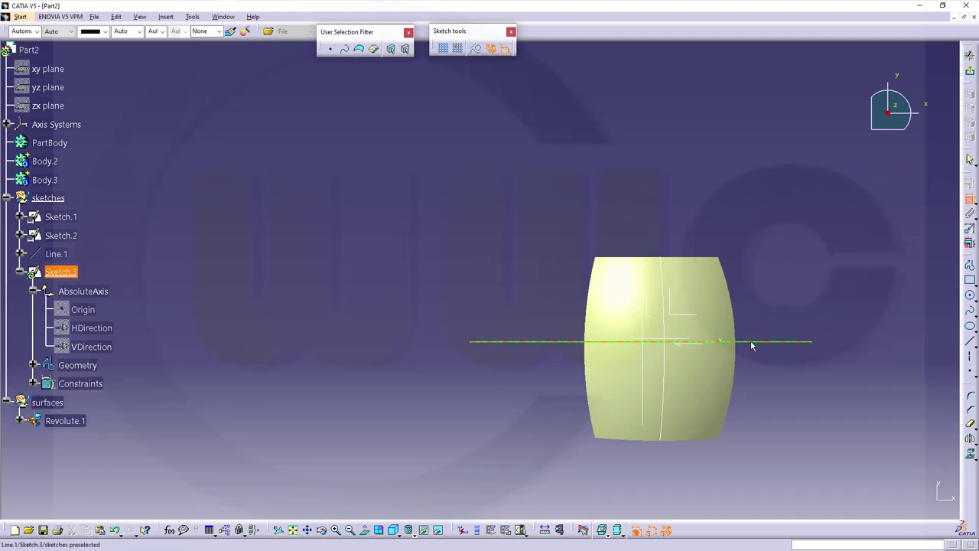
Constrain the line's two end points to be symmetric about the Y axis of the absolute axis system
click(815, 342)
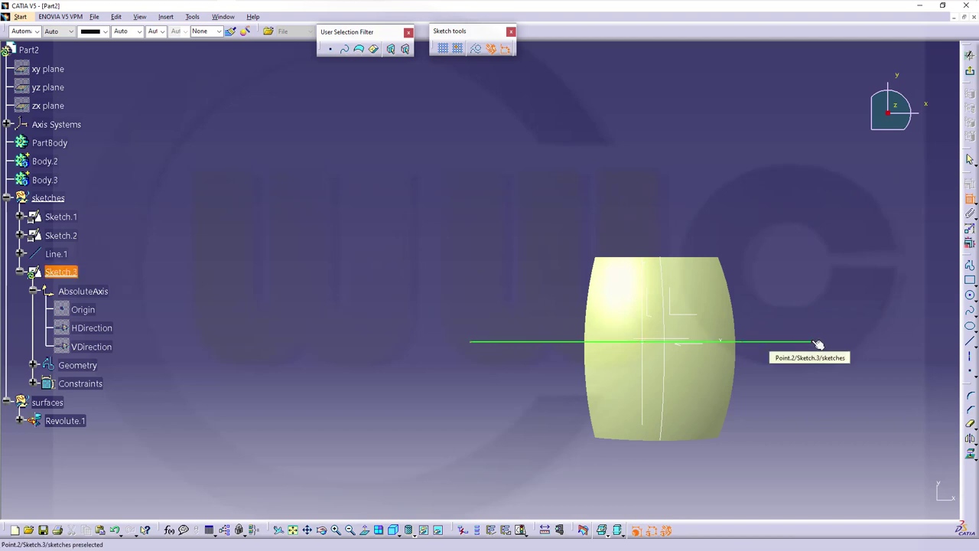
click(471, 344)
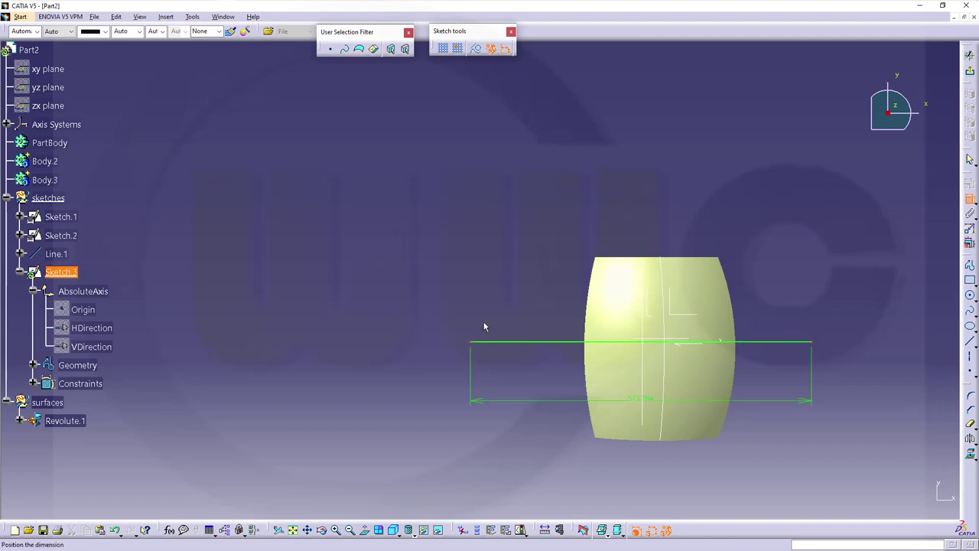
right_click(607, 192)
click(654, 281)
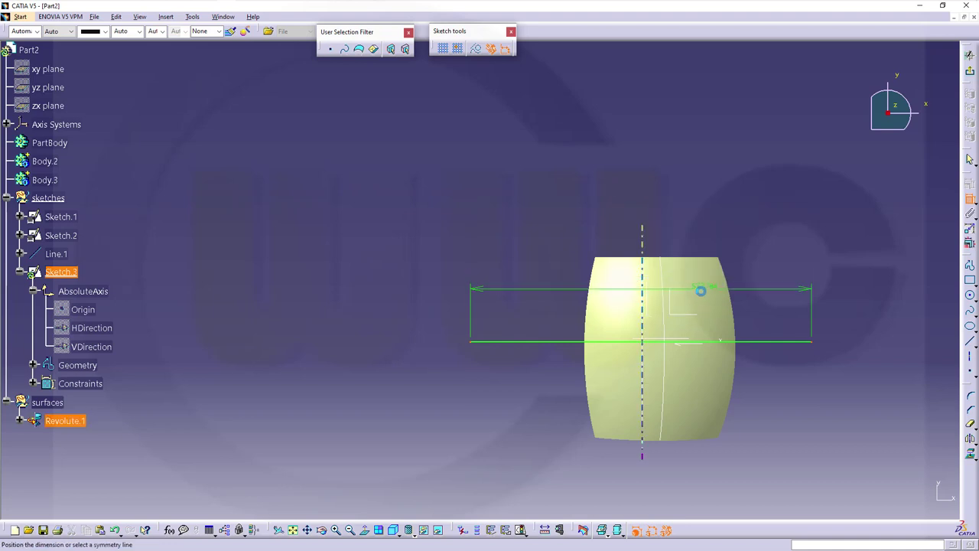
middle_drag(697, 336, 695, 385)
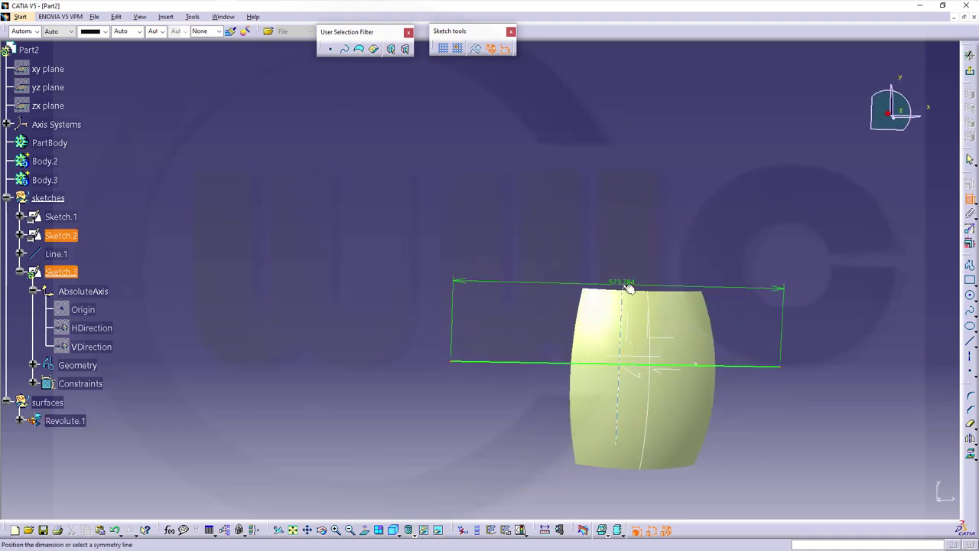
click(625, 283)
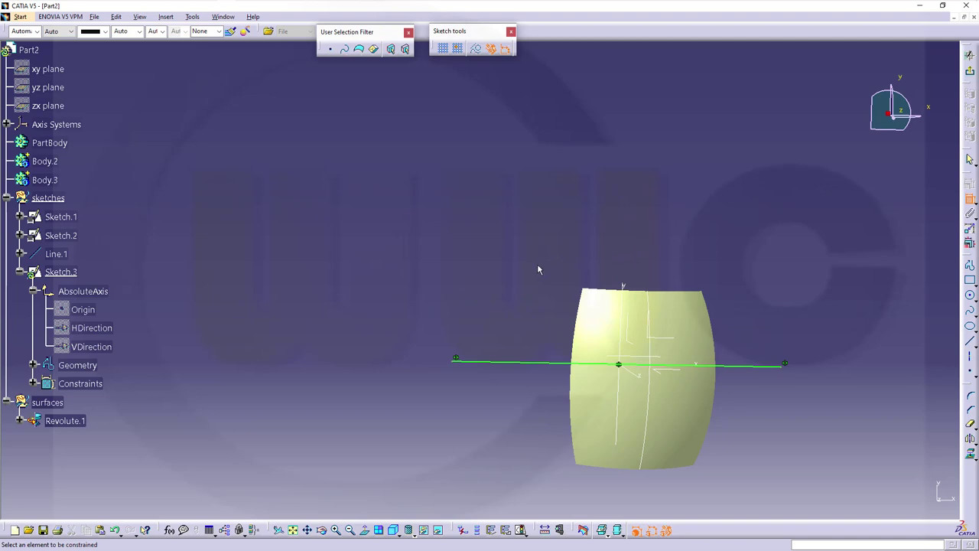
Dimension the line's length, set it to 180 mm and exit the sketch
click(517, 366)
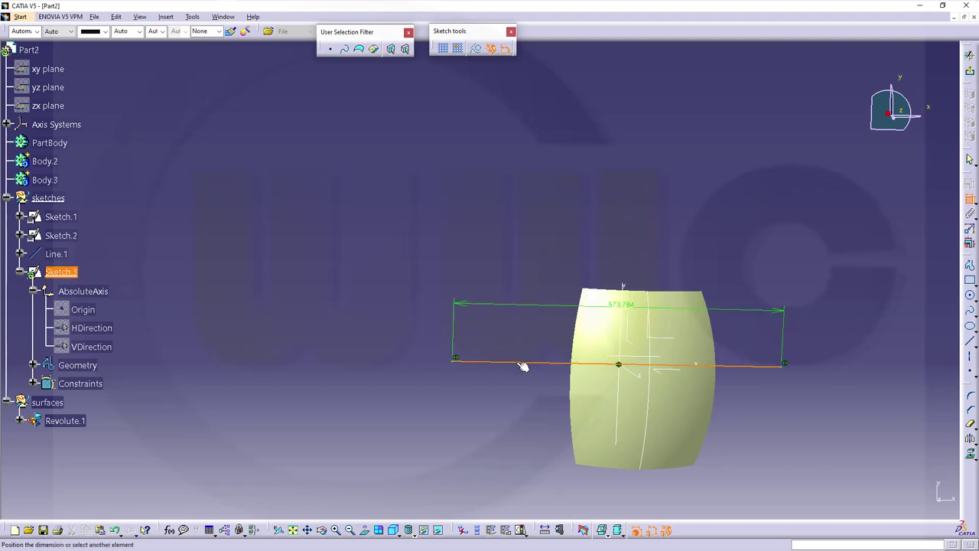
click(569, 236)
double_click(570, 241)
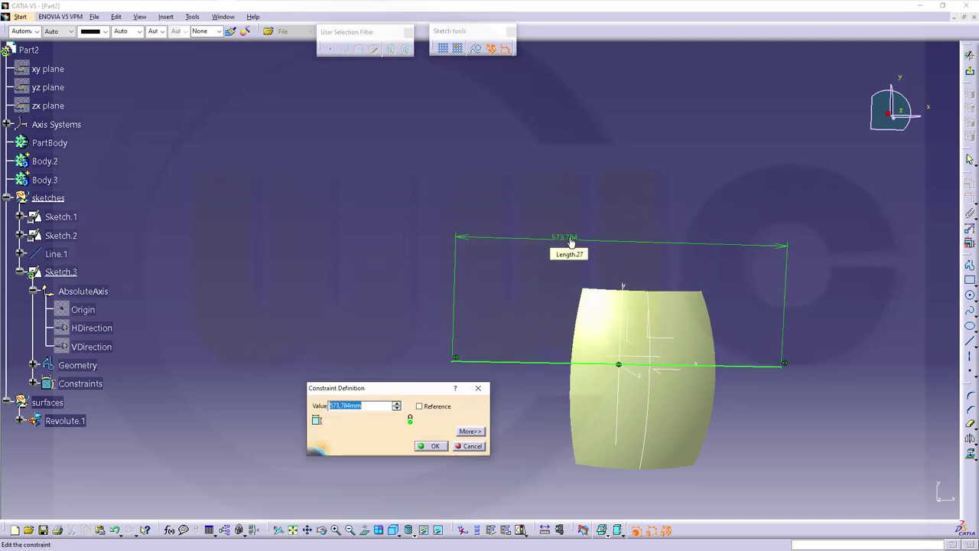
mouse_move(688, 221)
middle_down()
mouse_move(627, 210)
mouse_move(627, 221)
middle_up()
click(386, 408)
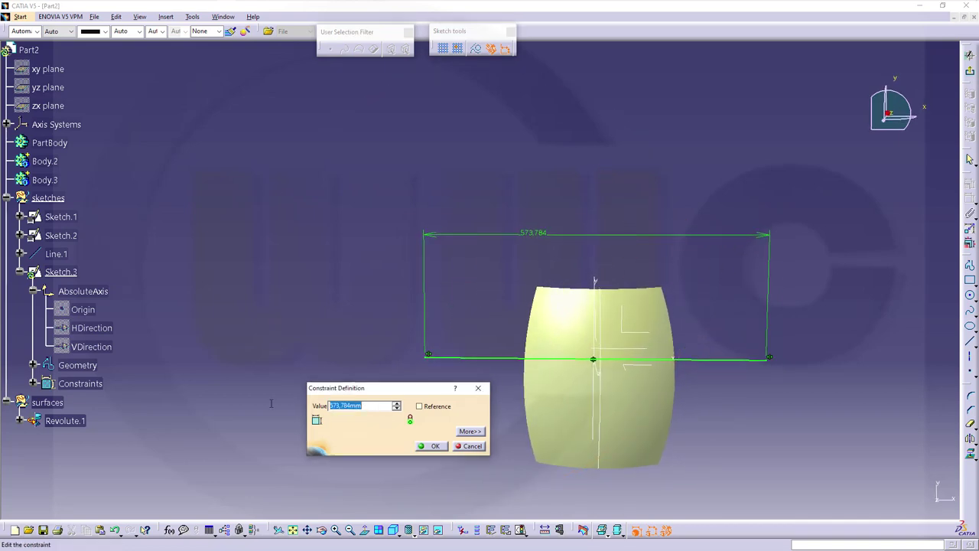
text(180)
key(Return)
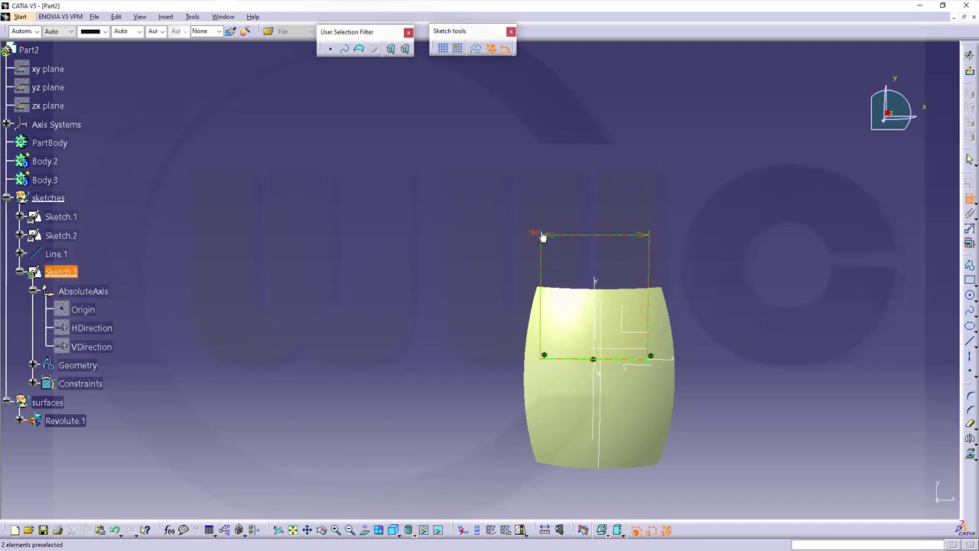
click(970, 73)
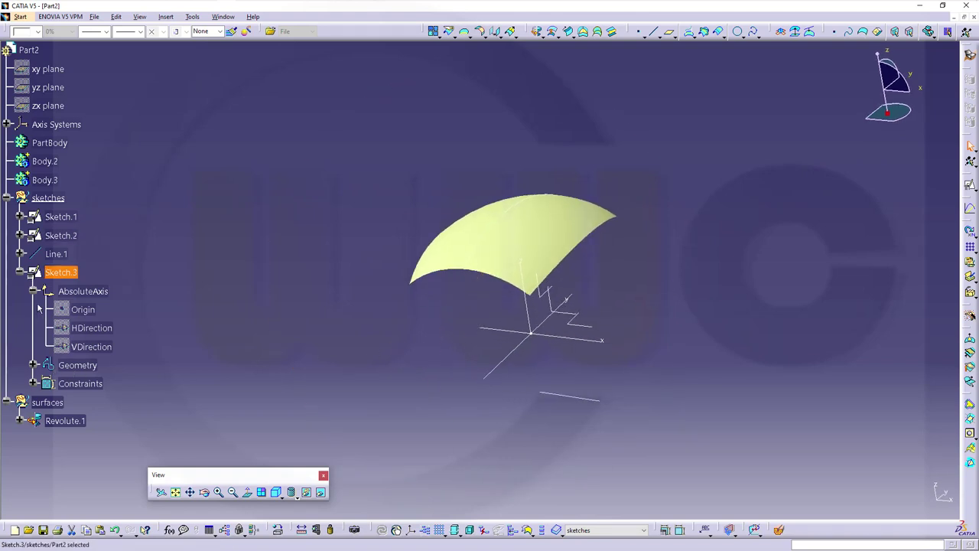
Insert a geometrical set named references that contains the new line sketch
click(20, 274)
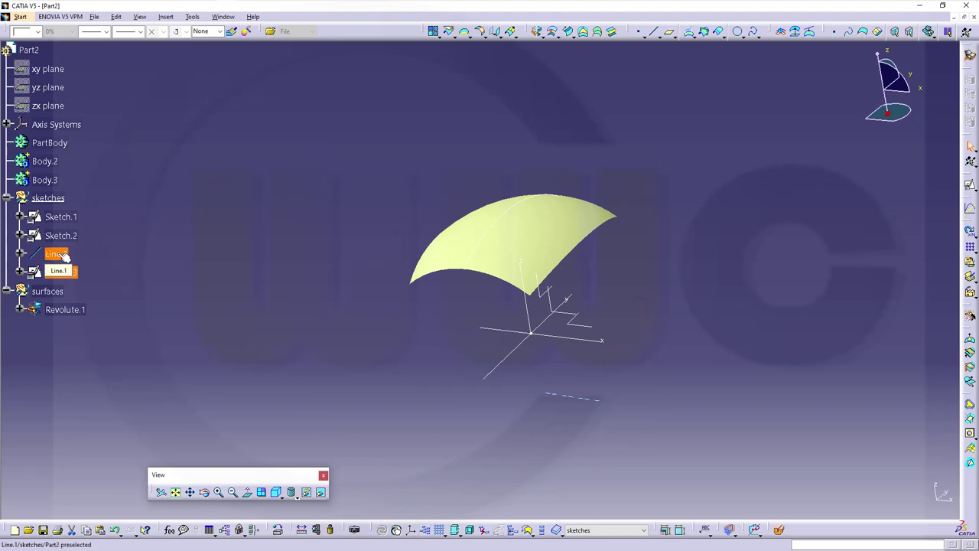
click(166, 16)
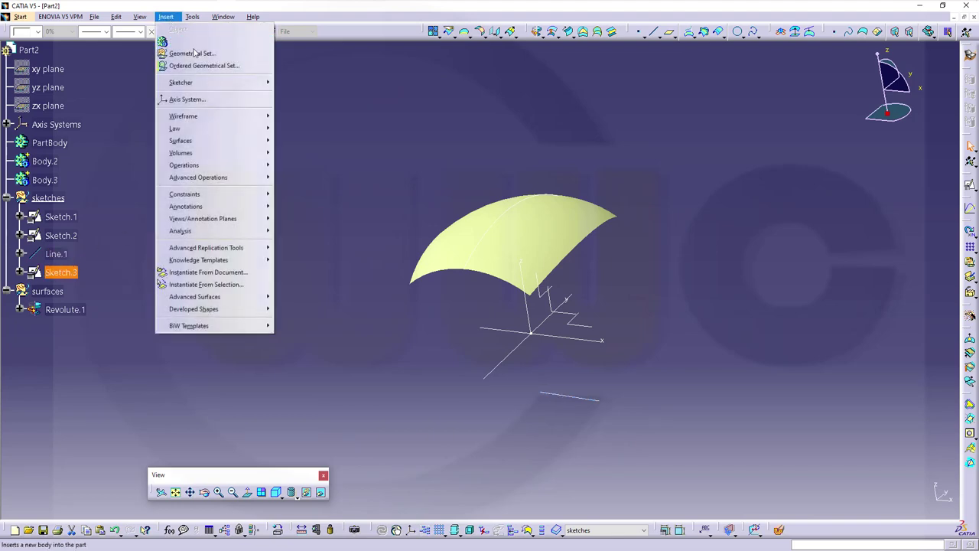
click(187, 49)
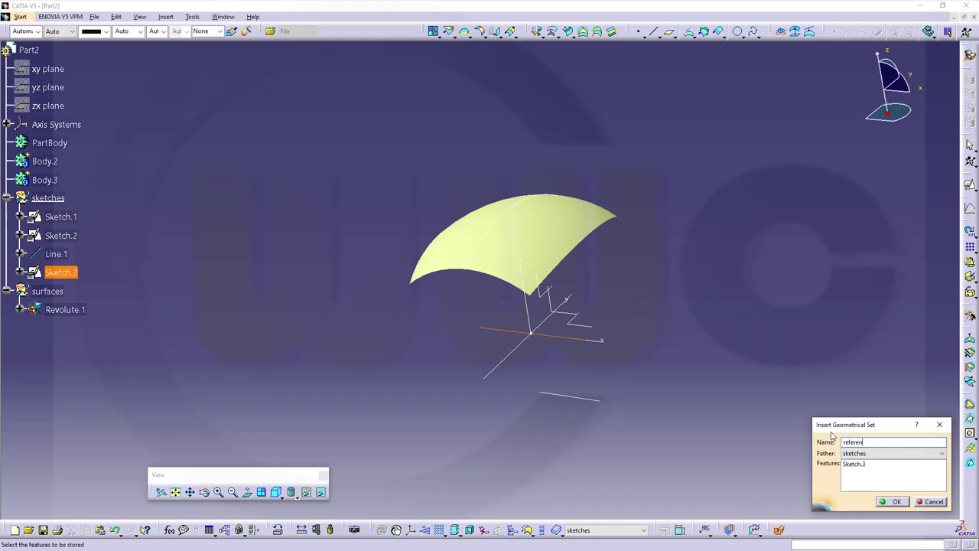
key(Return)
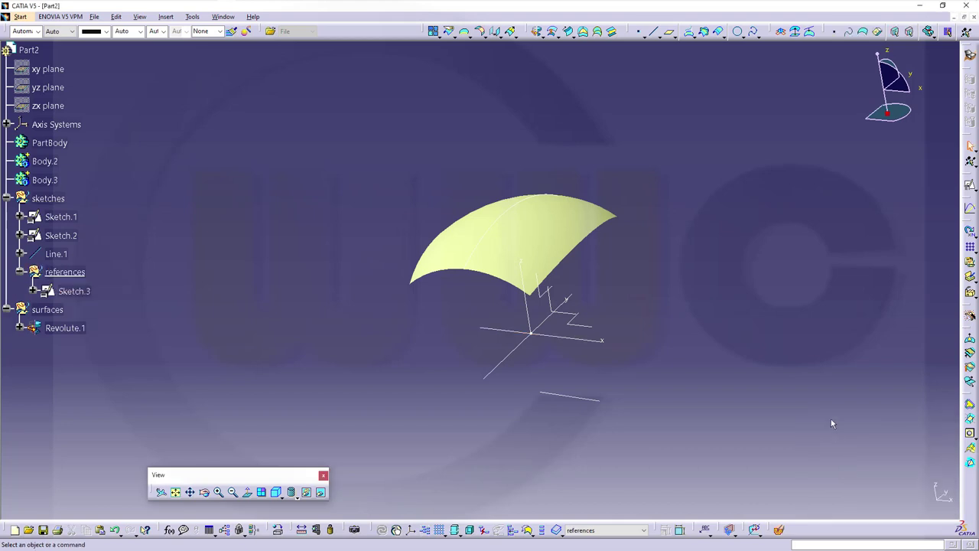
Move the references geometrical set out of the sketches set to the last position directly under Part2
click(67, 272)
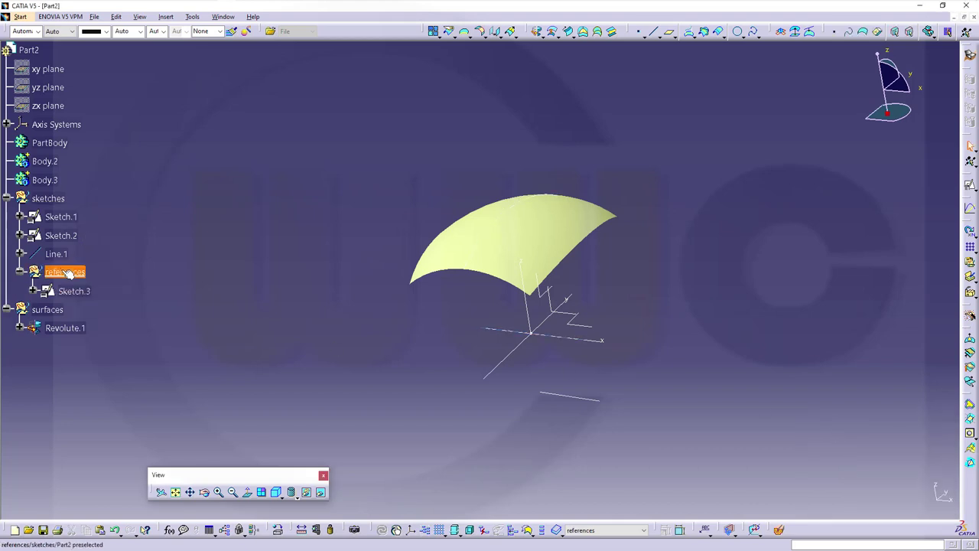
right_click(67, 272)
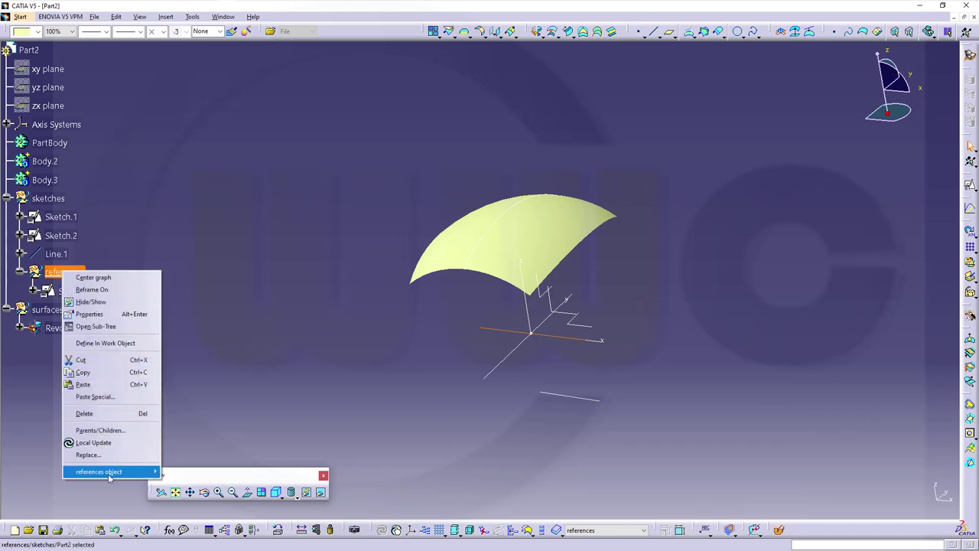
mouse_move(115, 472)
click(209, 377)
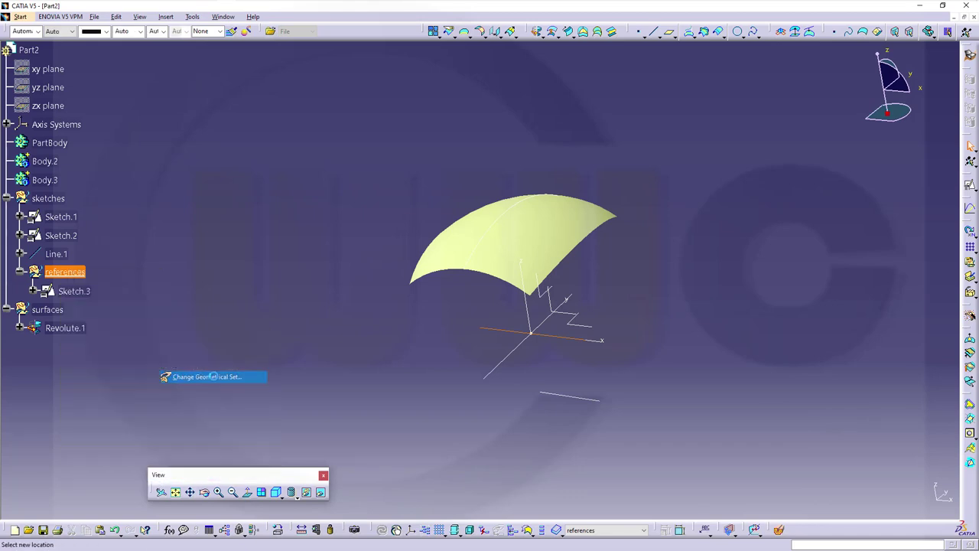
click(849, 387)
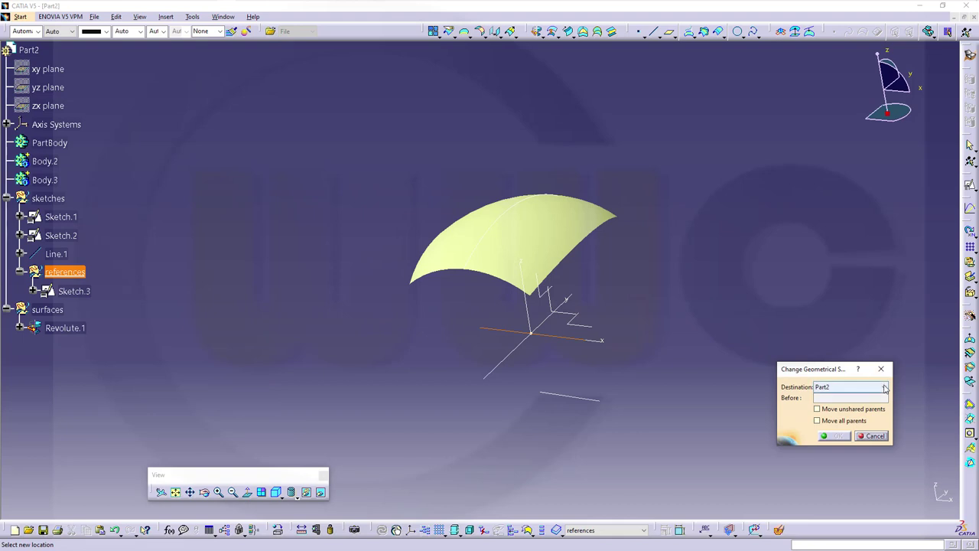
click(833, 397)
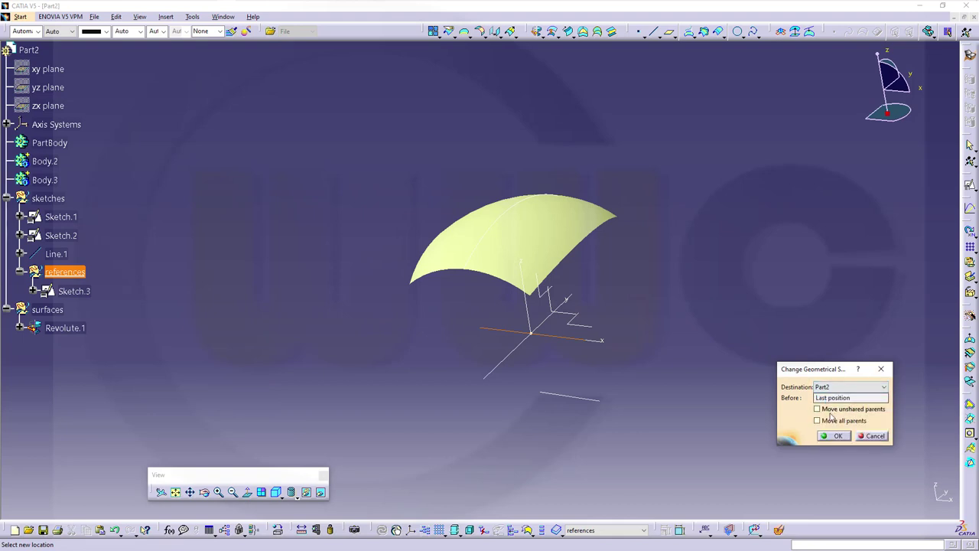
click(834, 436)
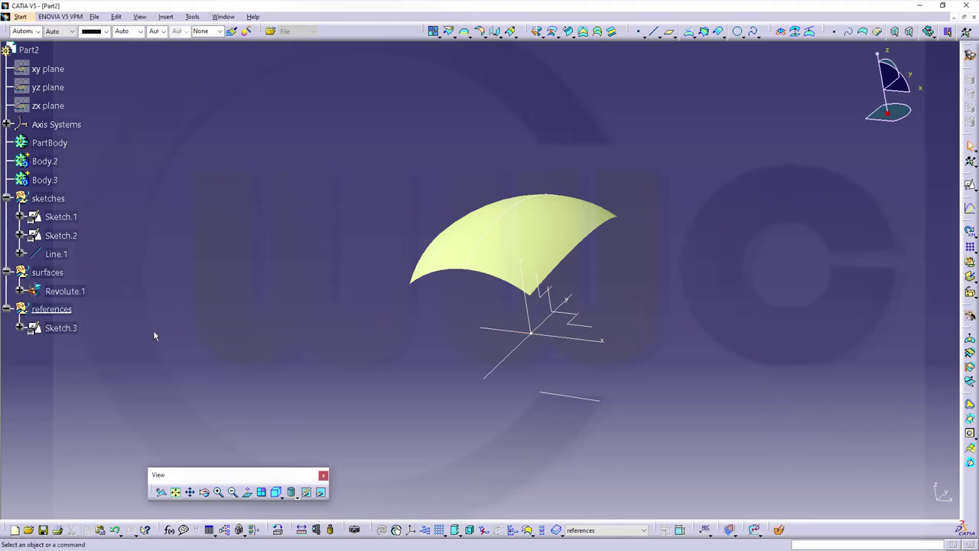
Move Sketch.3 from the references set into the sketches set, and Line.1 into the references set
click(62, 329)
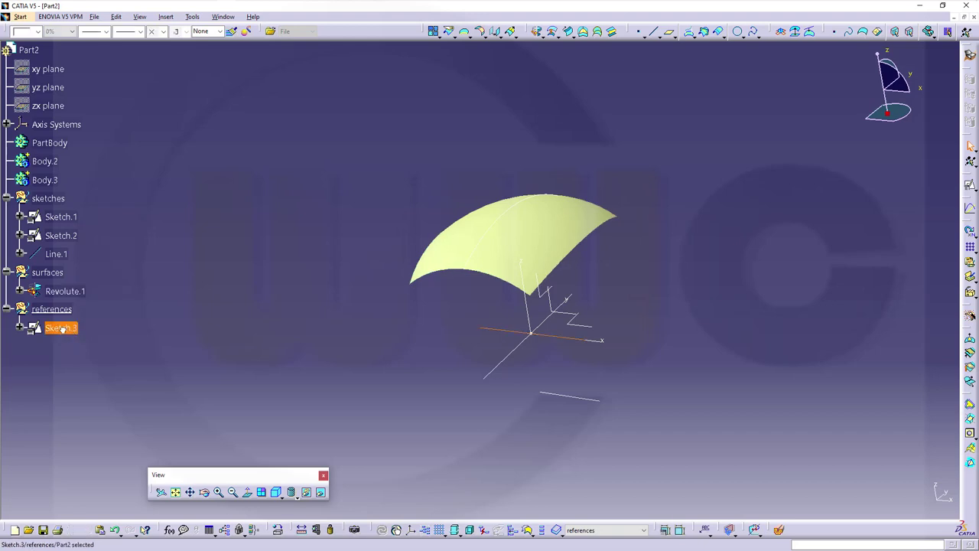
mouse_move(62, 329)
mouse_down()
mouse_move(90, 245)
mouse_move(79, 202)
mouse_move(57, 253)
mouse_move(66, 309)
mouse_move(51, 328)
mouse_up()
click(61, 252)
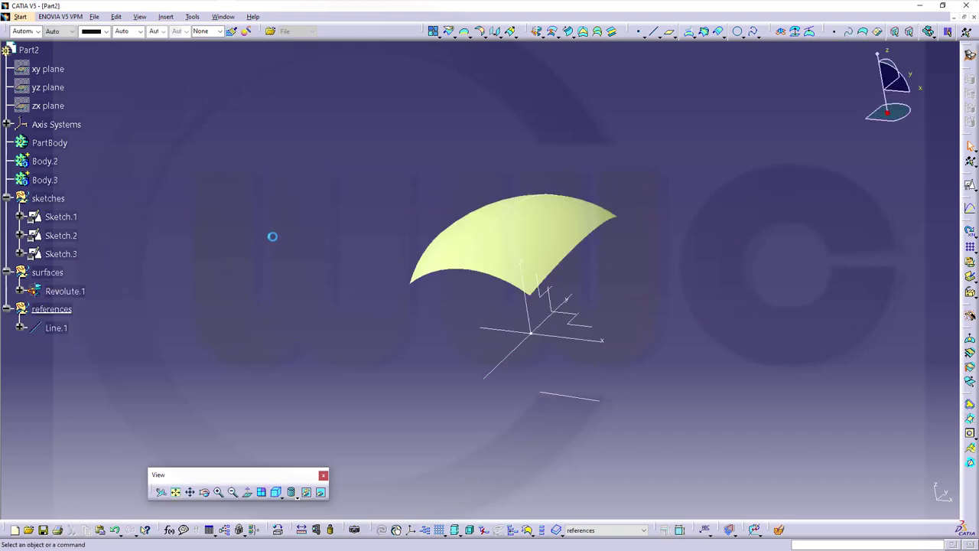
middle_drag(273, 237, 309, 240)
middle_drag(493, 329, 509, 321)
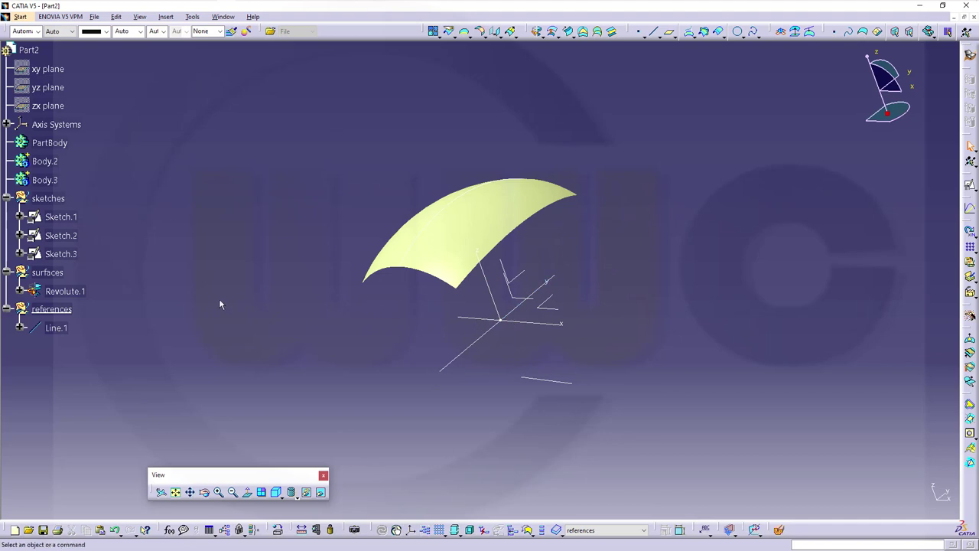
Collapse the sketches set and insert a new geometrical set named extrudes under Part2
click(7, 199)
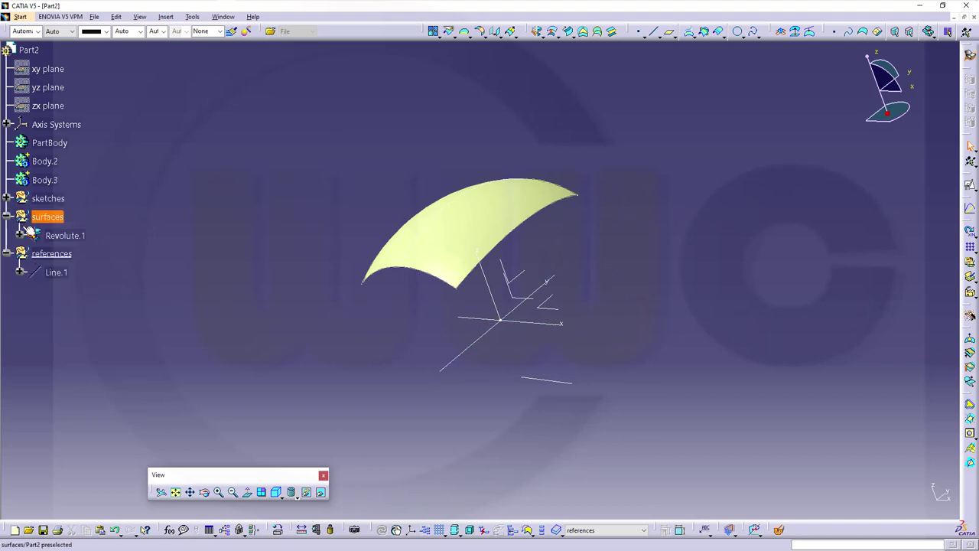
click(166, 16)
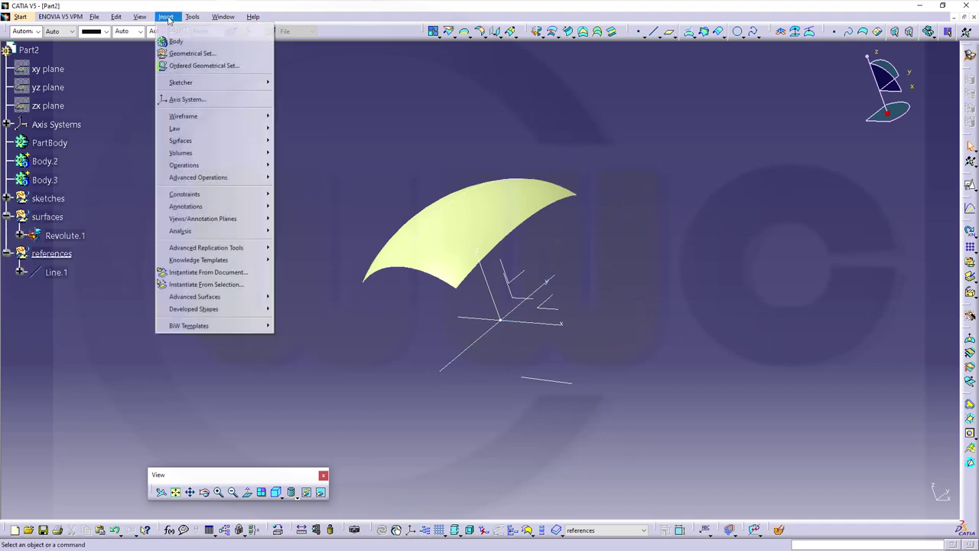
click(182, 53)
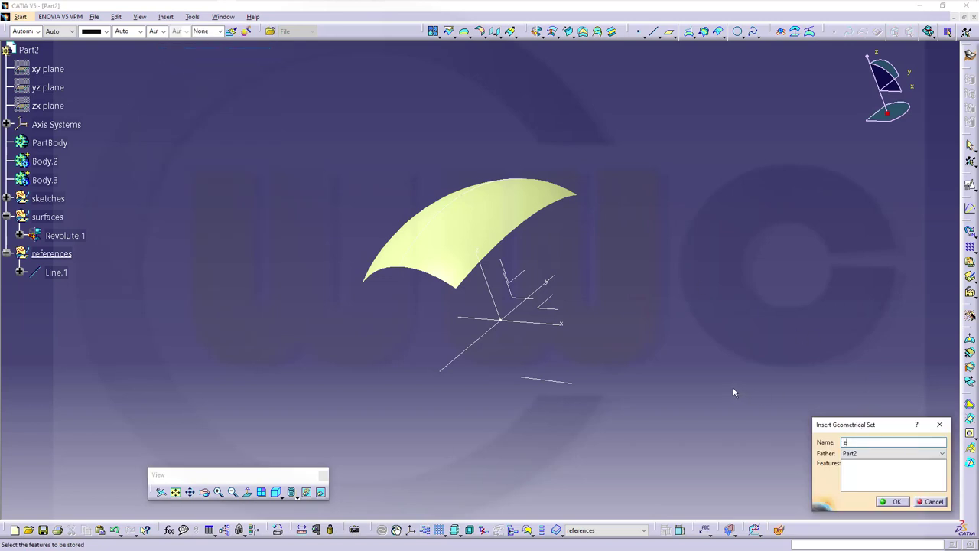
text(extrudes)
key(Return)
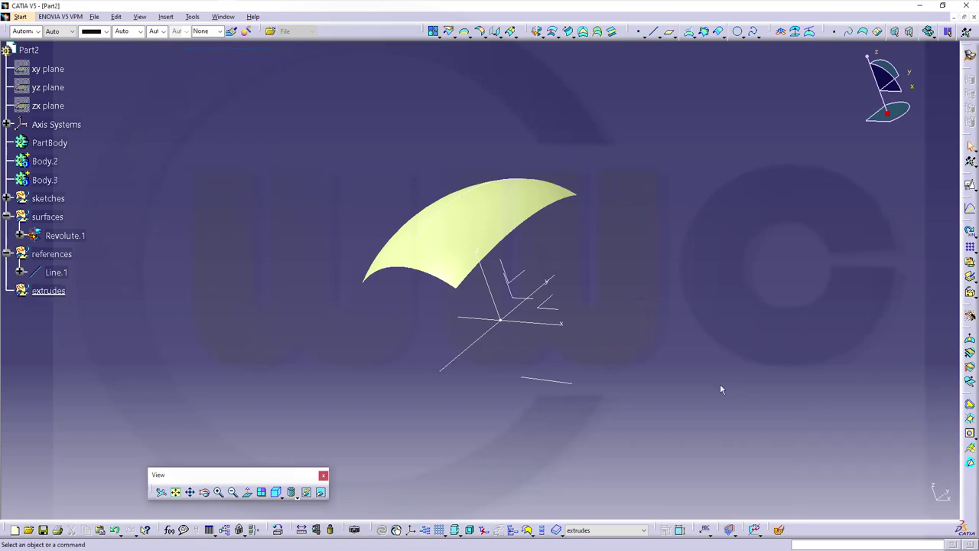
Extrude the 280 mm line of Sketch.2 as a surface along the sketch normal, with limit 1 at 300 mm
middle_drag(554, 319, 531, 354)
click(518, 324)
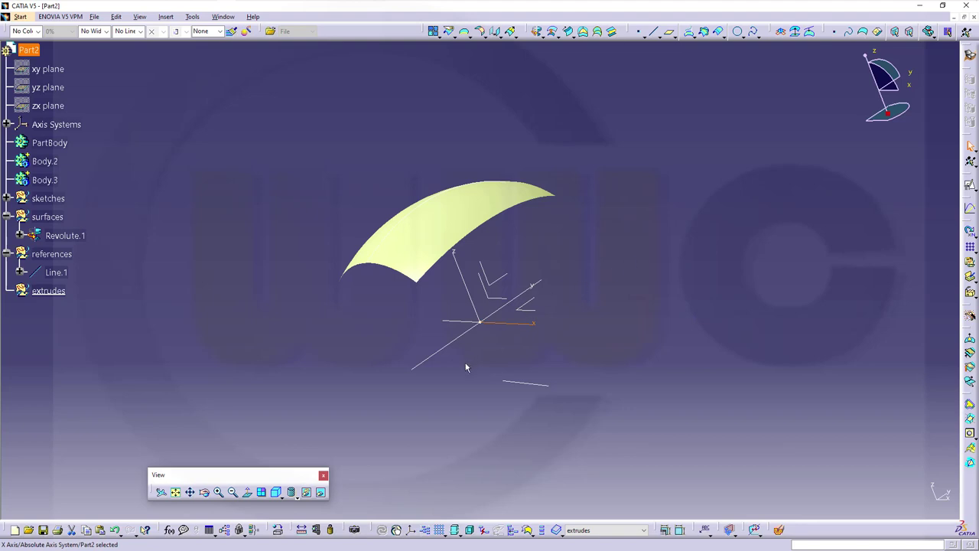
click(282, 177)
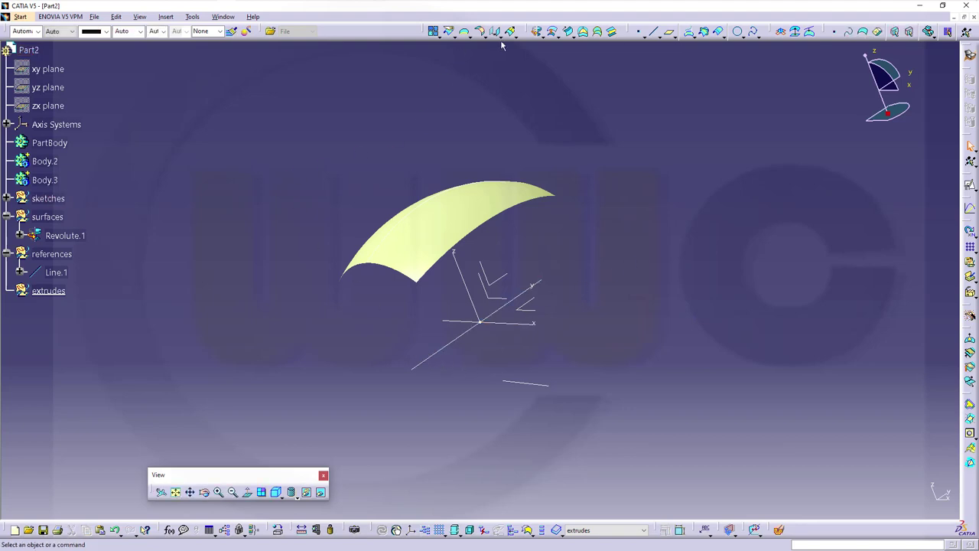
click(555, 36)
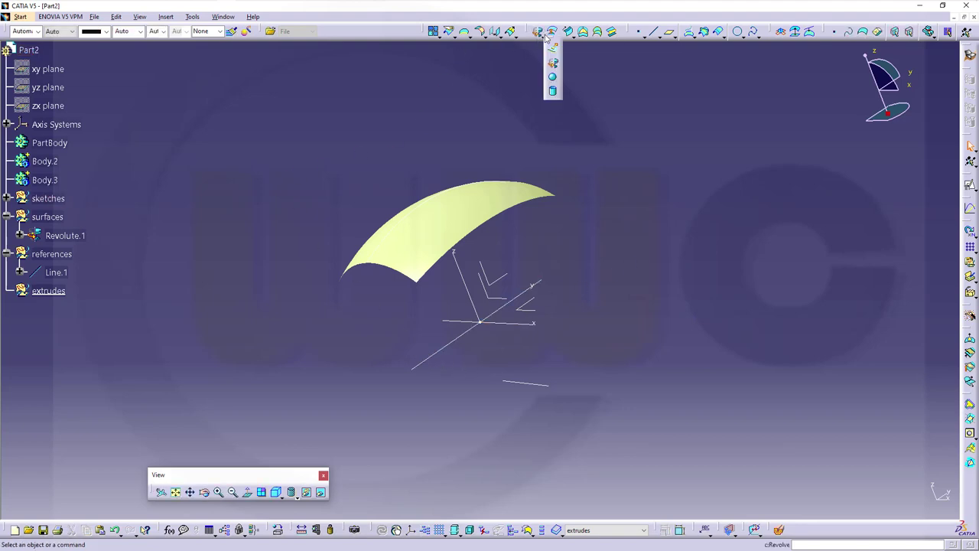
click(555, 47)
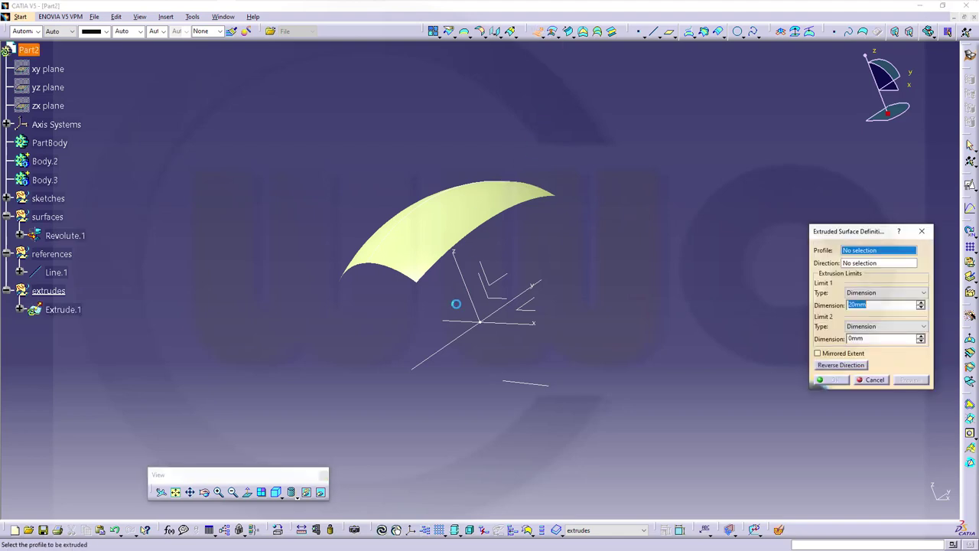
click(444, 348)
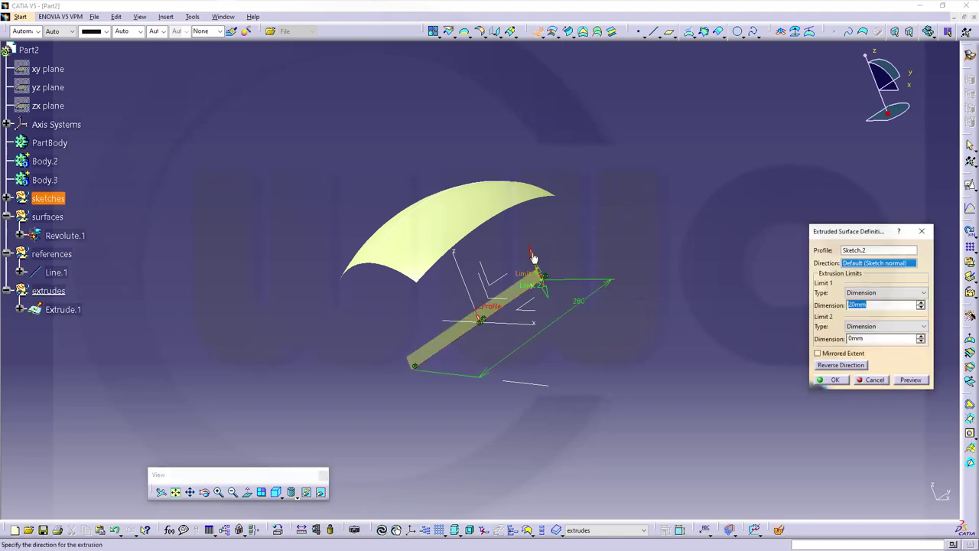
drag(533, 257, 494, 153)
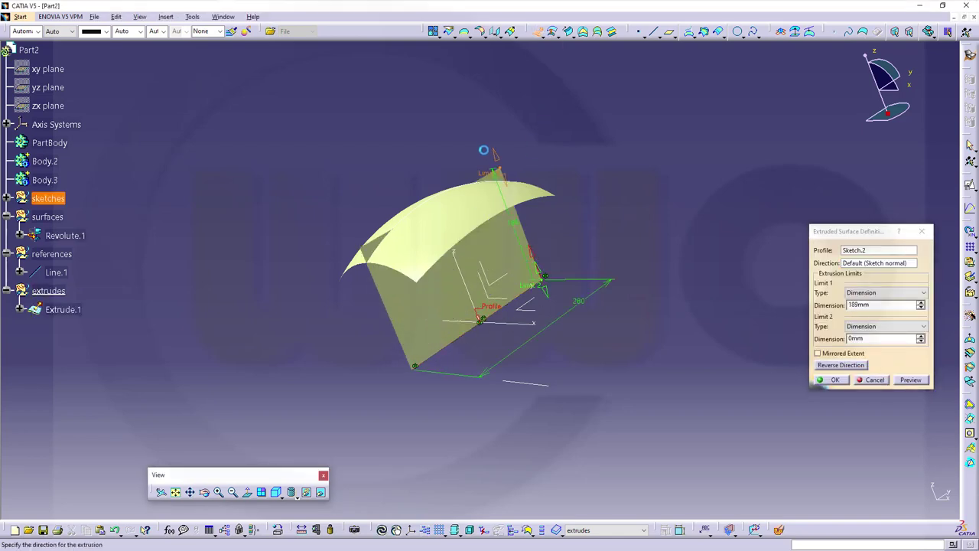
double_click(888, 304)
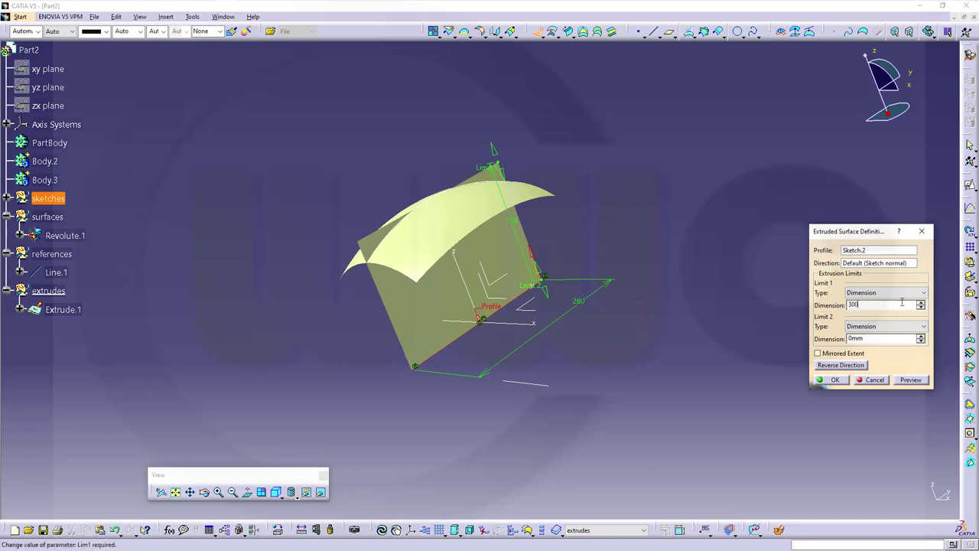
key(Return)
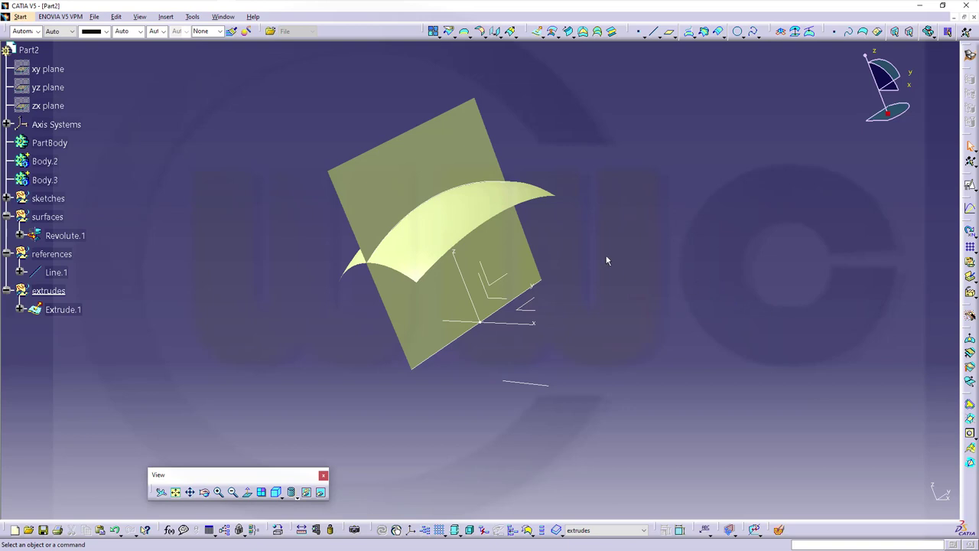
Reopen the extruded surface's definition and set its first limit to 250 mm
middle_drag(607, 261, 227, 284)
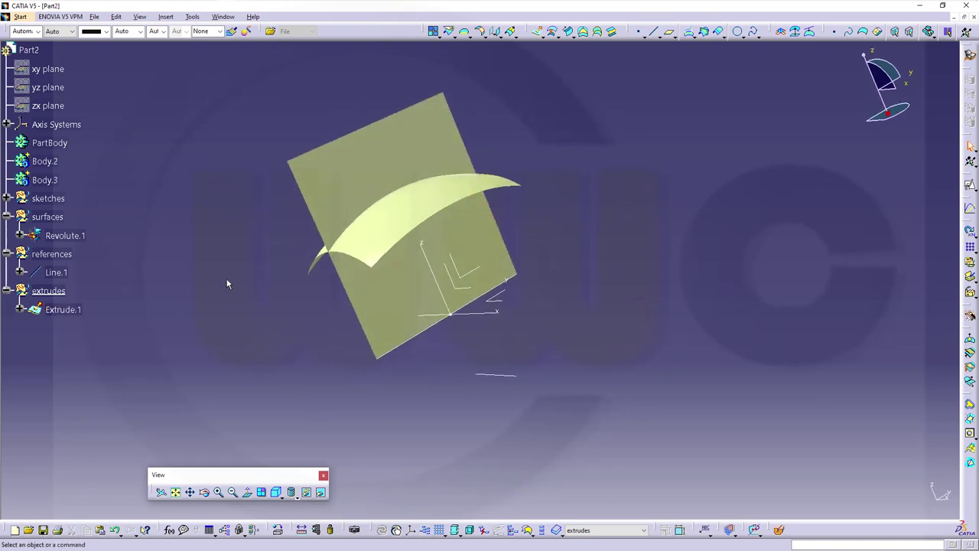
click(65, 312)
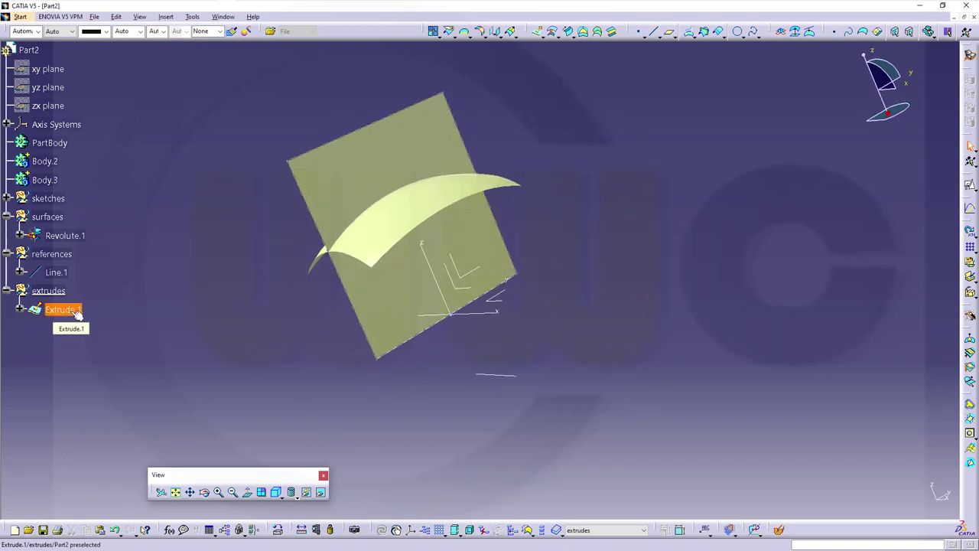
double_click(67, 310)
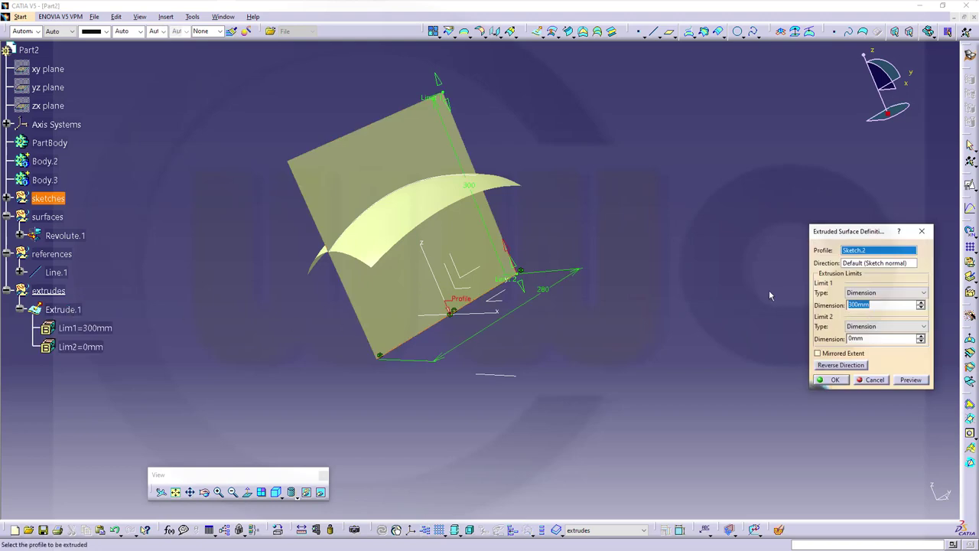
text(250)
key(Return)
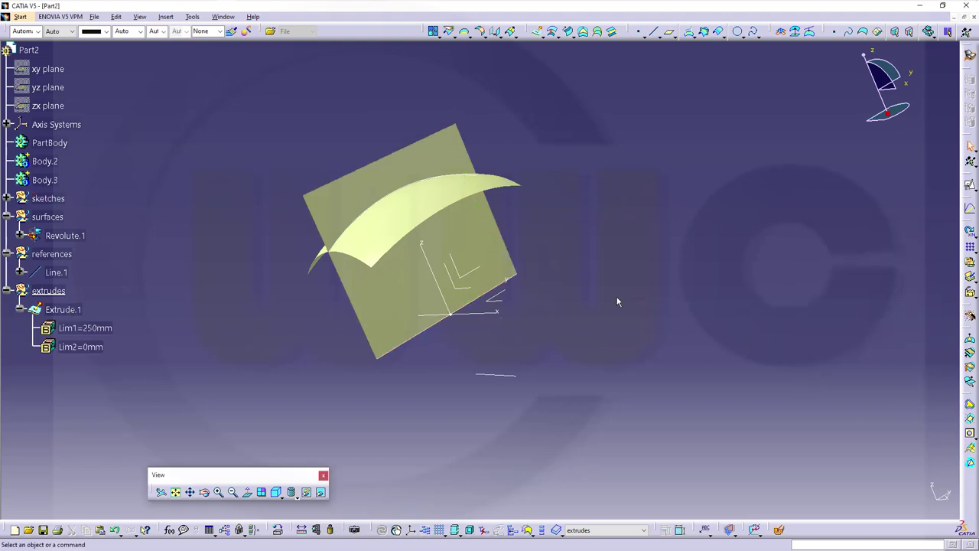
Edit the extruded surface's Lim1 parameter in the tree and set it to 300 mm
double_click(85, 328)
text(300)
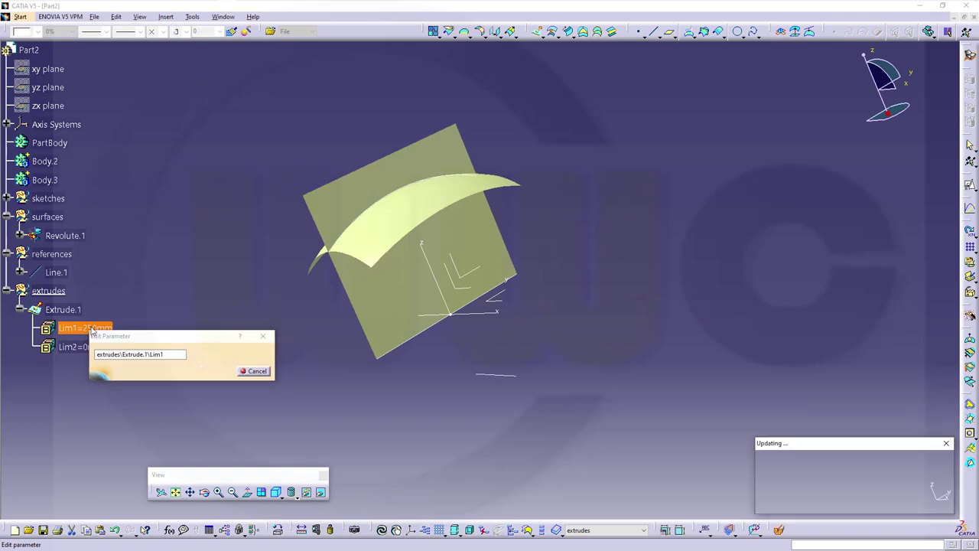
key(Return)
middle_drag(324, 287, 470, 222)
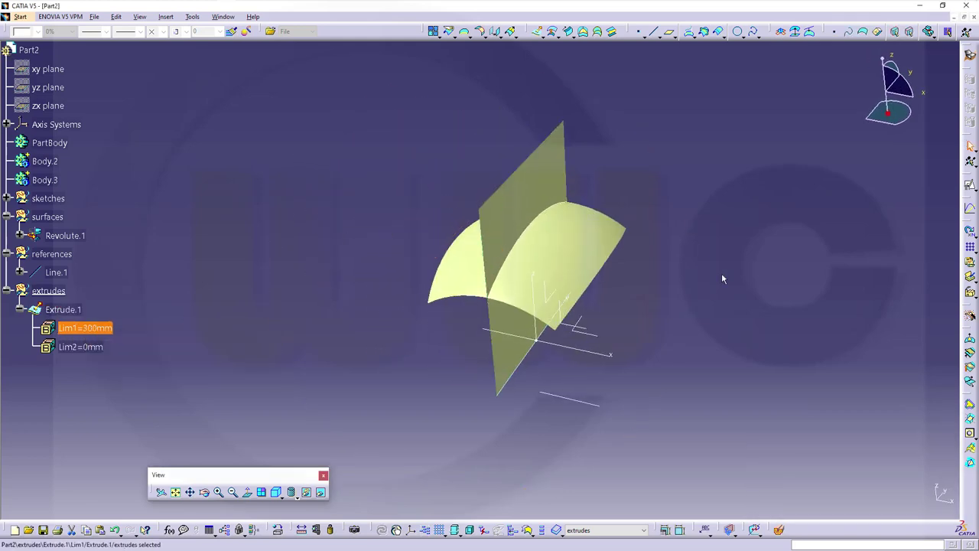
middle_drag(722, 272, 592, 179)
mouse_move(580, 223)
middle_down()
mouse_move(627, 242)
mouse_move(545, 329)
middle_up()
click(288, 310)
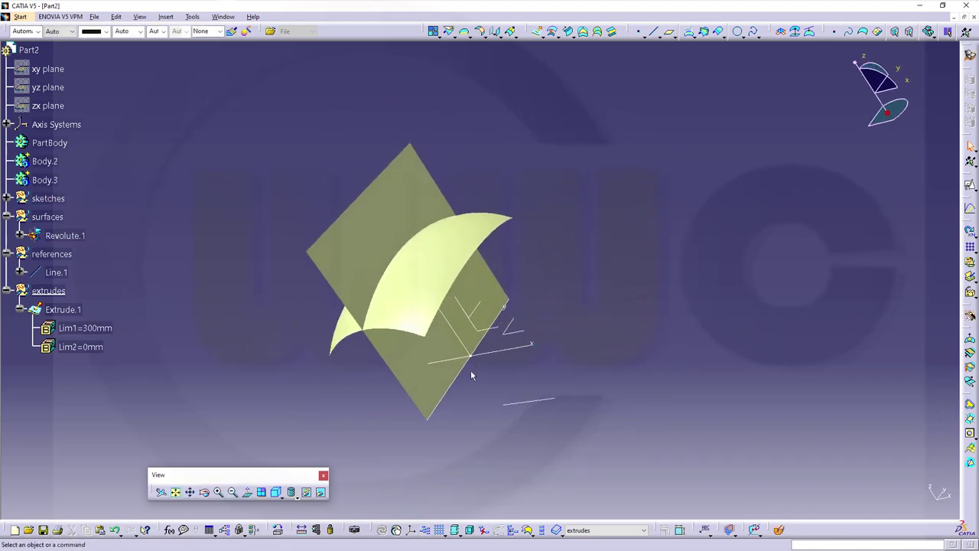
Edit Sketch.2 in the sketches set, set the line's length dimension to 260 mm and exit the sketch
click(6, 198)
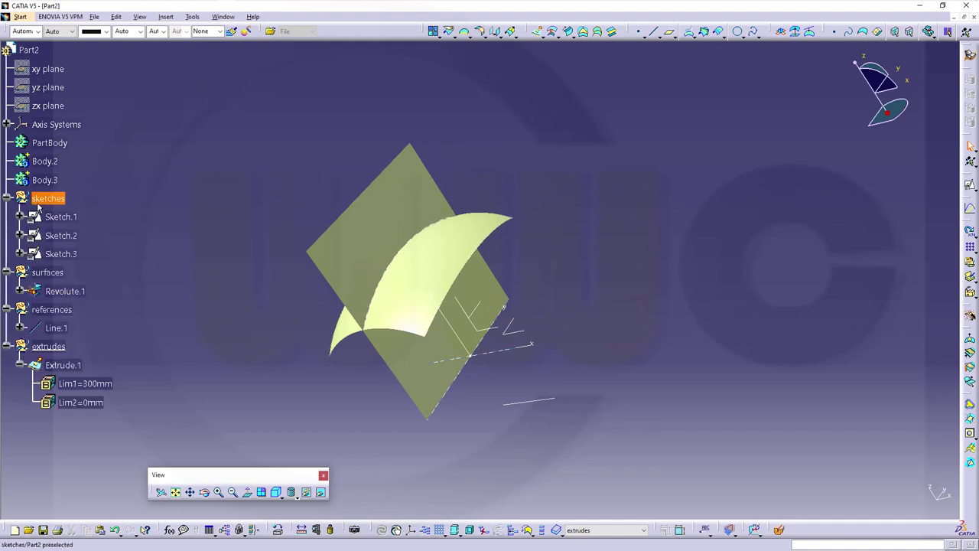
click(56, 236)
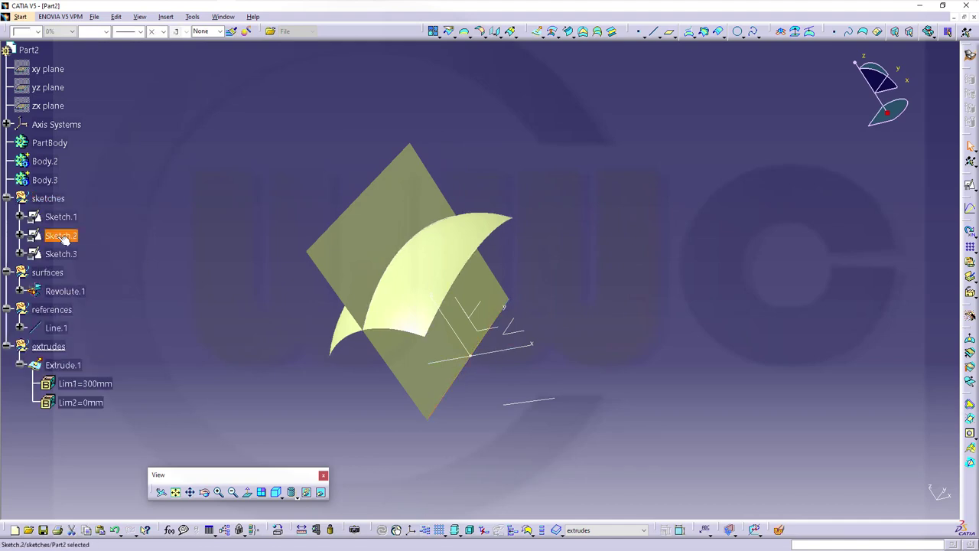
double_click(57, 235)
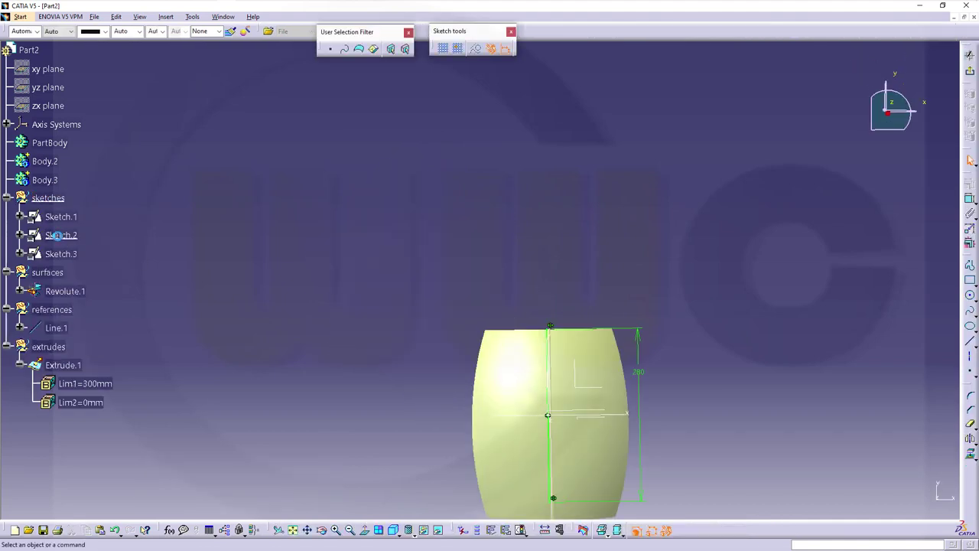
double_click(632, 371)
text(26)
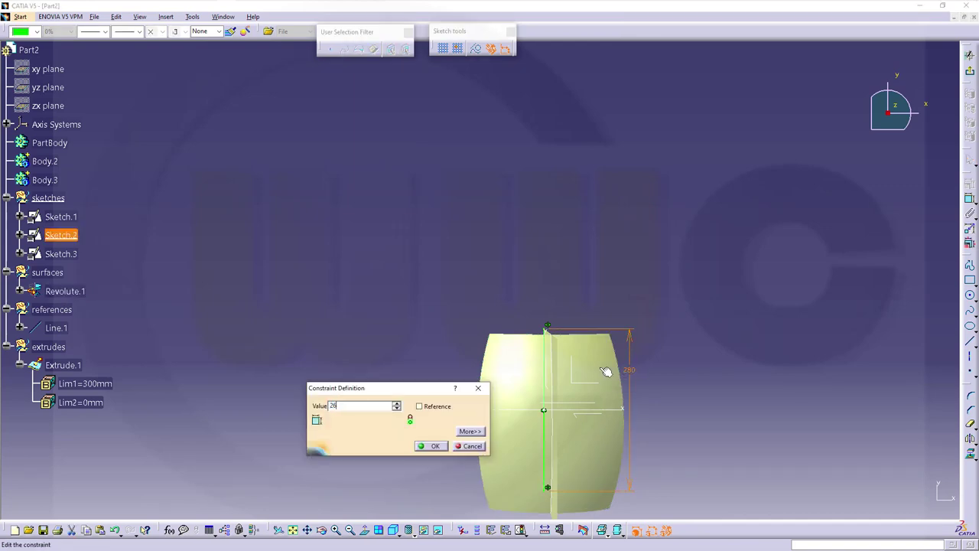
text(0)
key(Return)
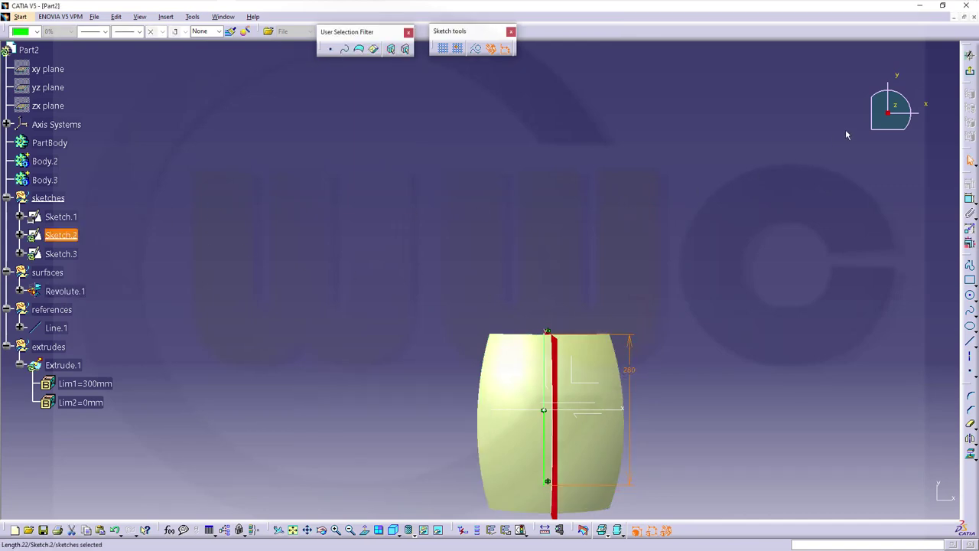
click(969, 55)
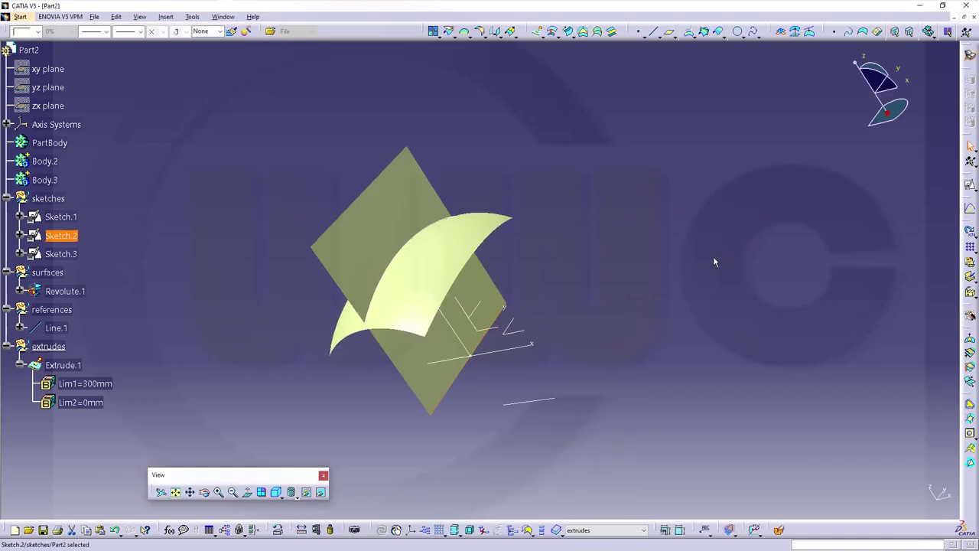
Start an extruded surface in the extrudes set and choose Sketch.3 as its profile
middle_drag(584, 278, 606, 322)
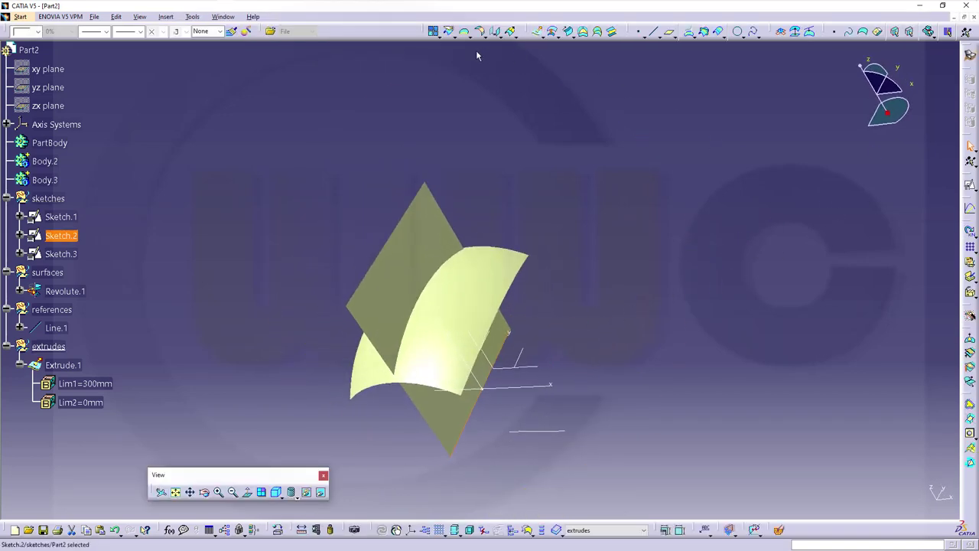
click(537, 31)
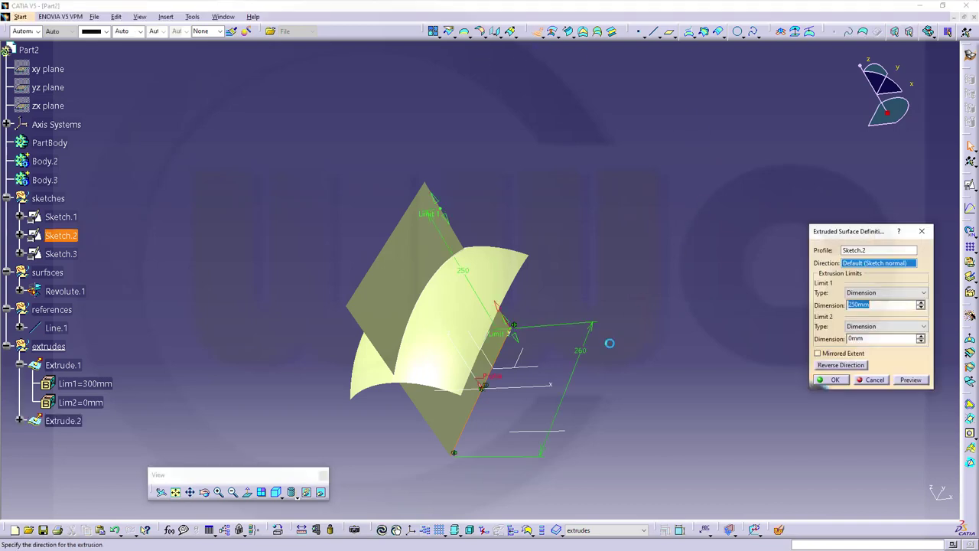
click(483, 389)
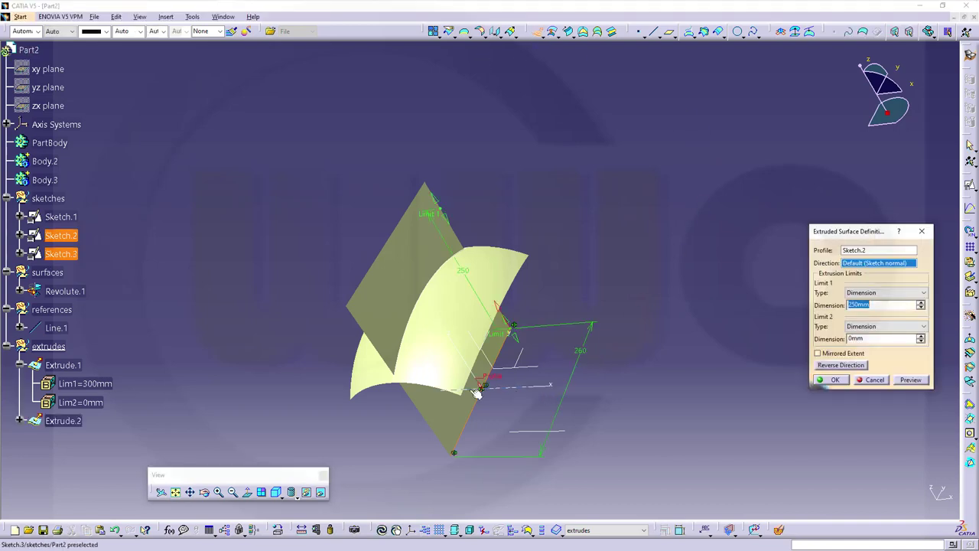
middle_drag(614, 362, 582, 147)
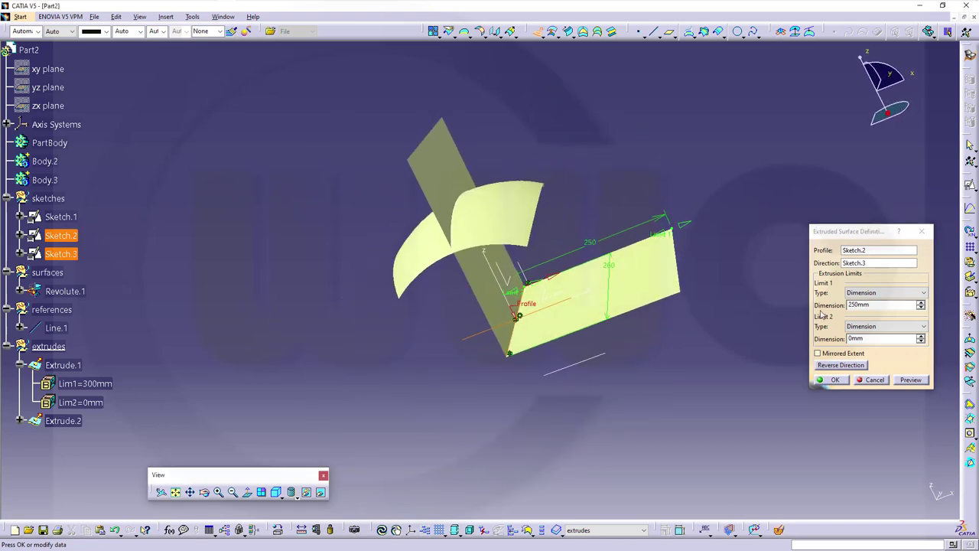
click(863, 253)
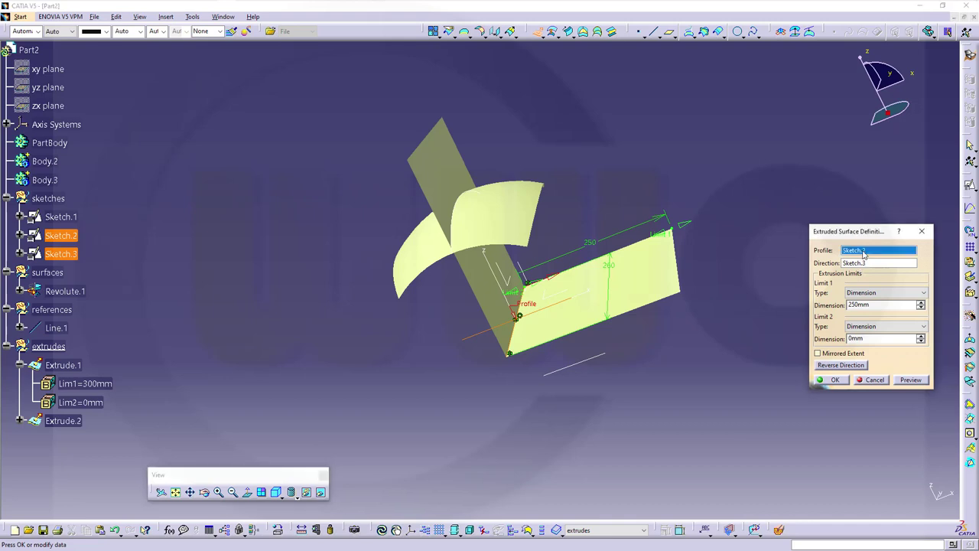
right_click(863, 252)
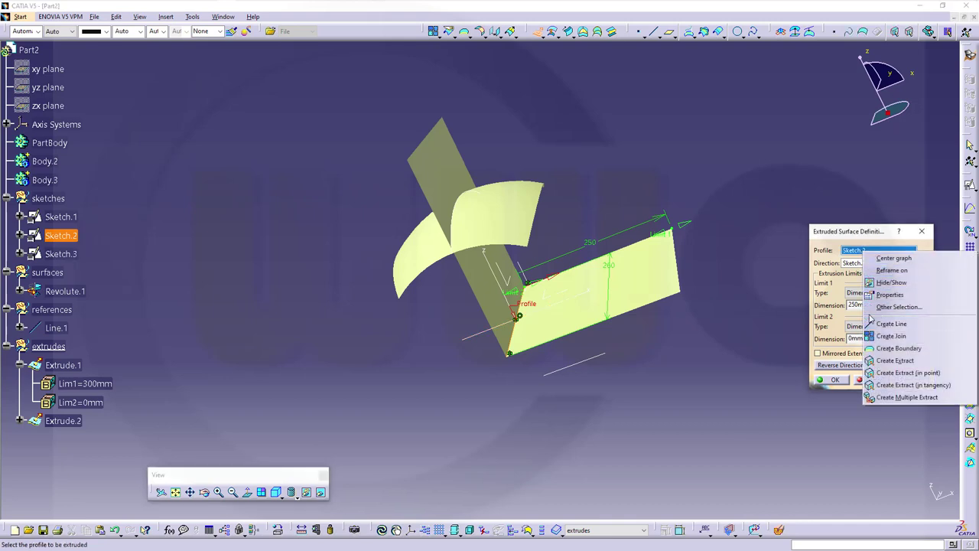
click(801, 271)
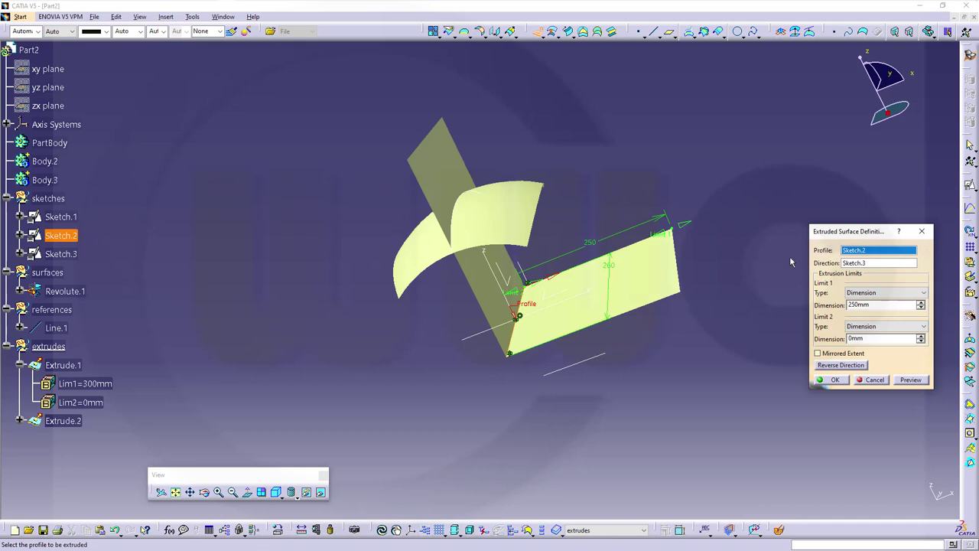
mouse_move(685, 242)
middle_down()
mouse_move(658, 230)
mouse_move(590, 225)
mouse_move(549, 317)
mouse_move(567, 305)
middle_up()
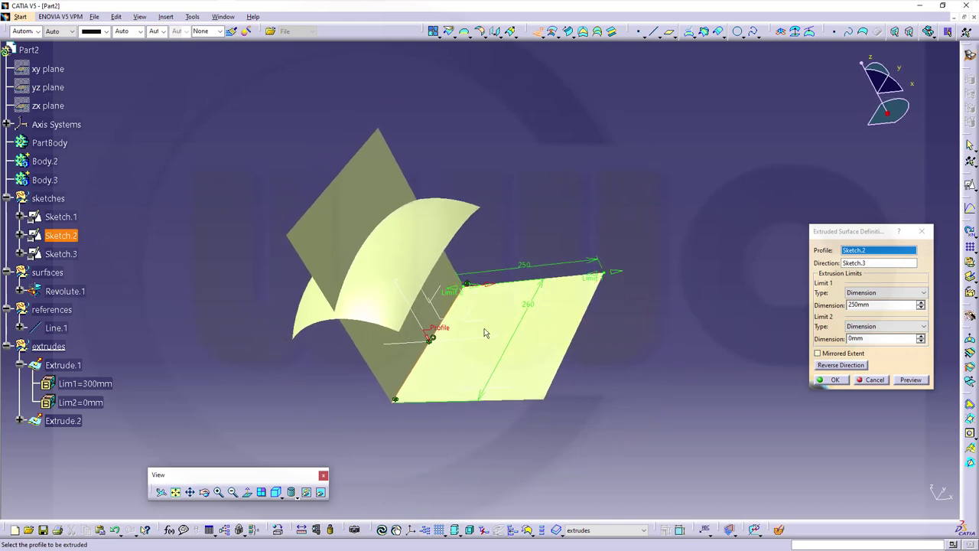
click(401, 346)
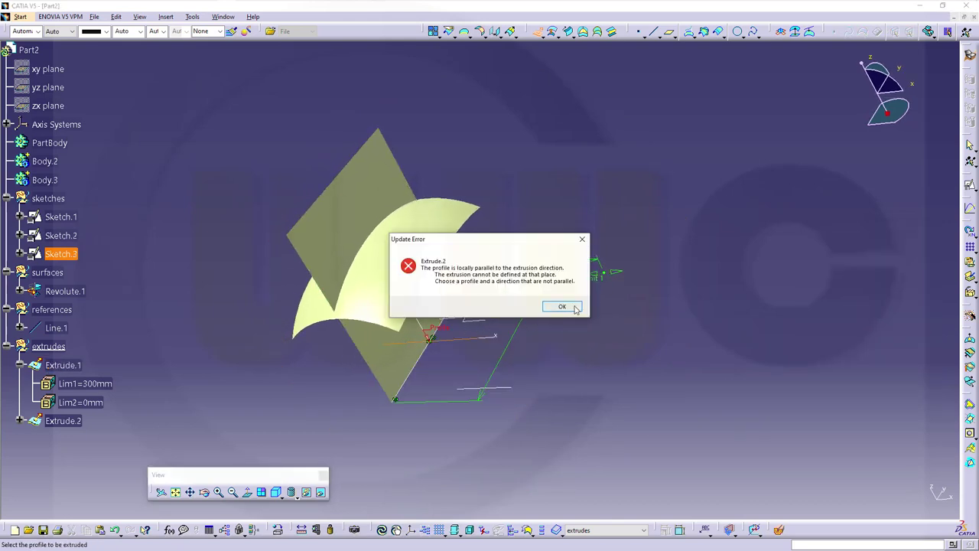
click(575, 308)
Set the extrusion direction to the absolute axis system's XY plane and limit 1 to 300 mm, and create the surface
middle_drag(550, 328, 493, 283)
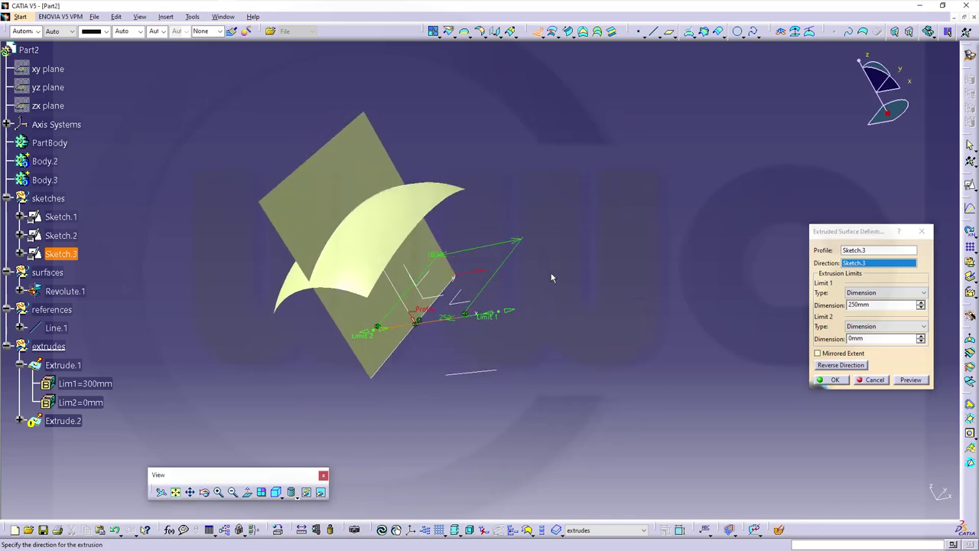
click(868, 266)
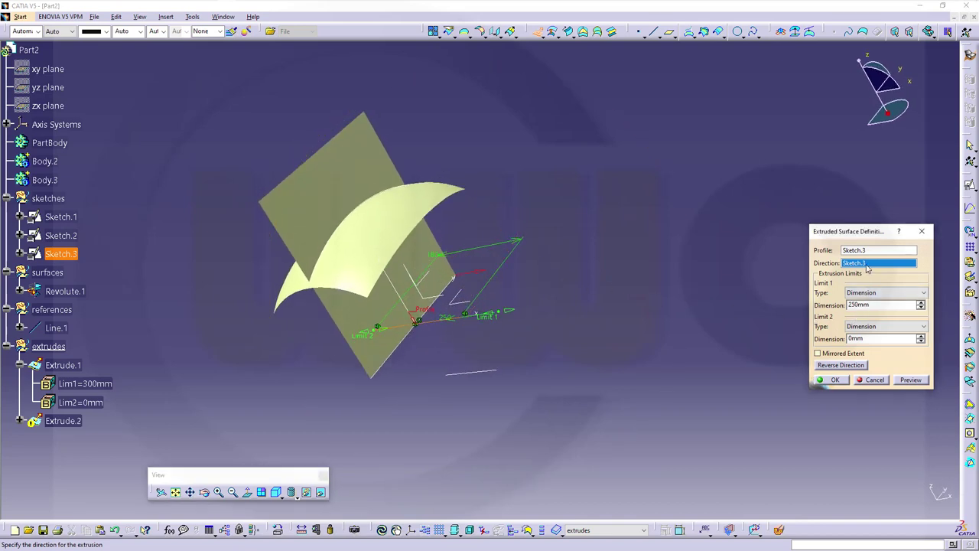
click(465, 307)
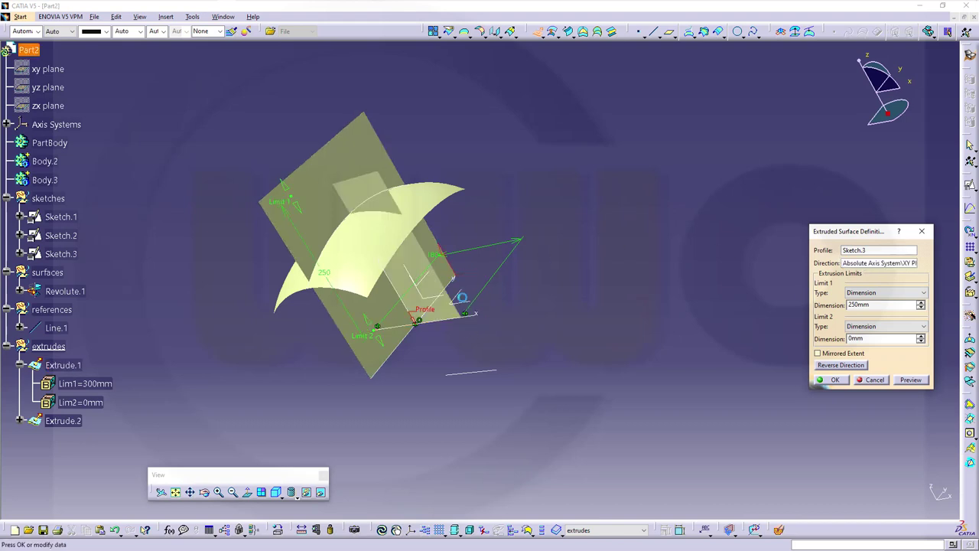
double_click(876, 306)
text(300)
key(Return)
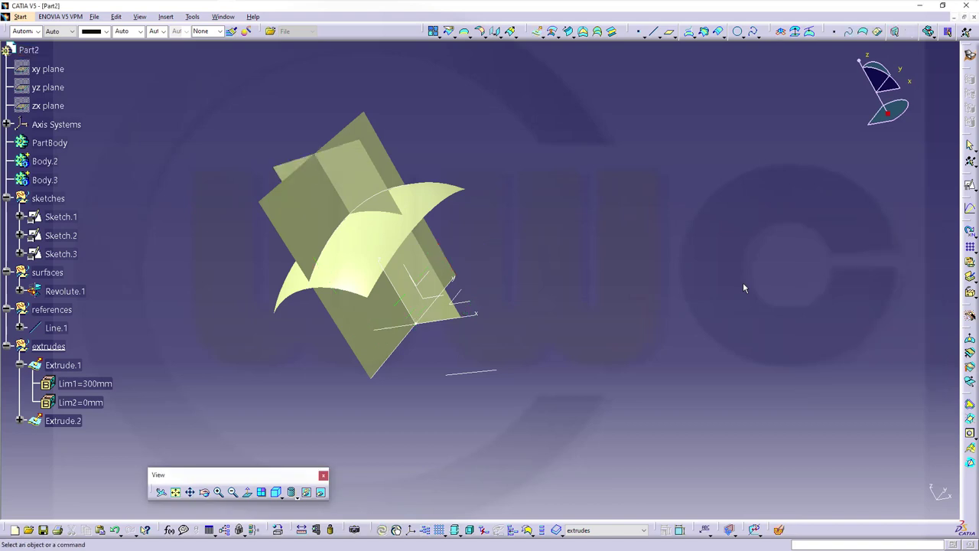
middle_drag(255, 155, 294, 234)
click(19, 367)
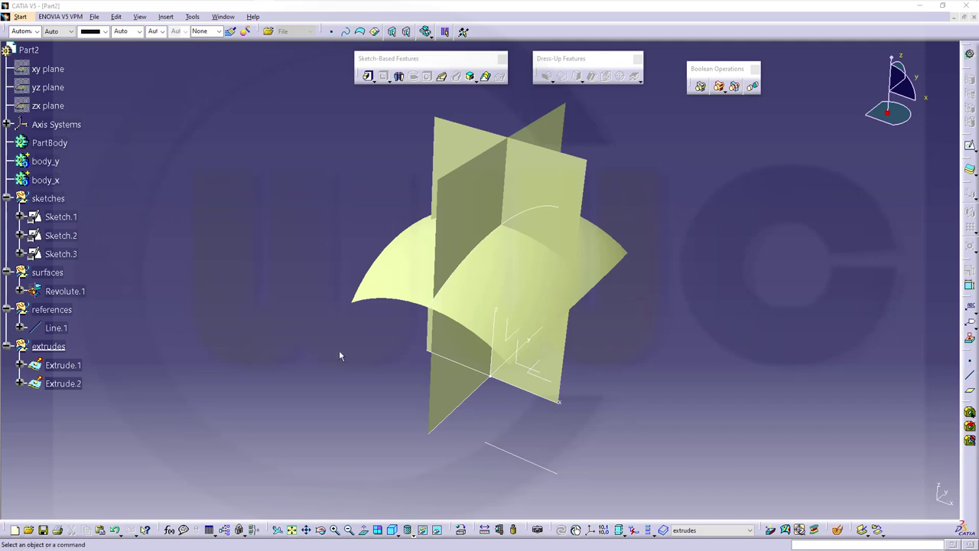
click(45, 162)
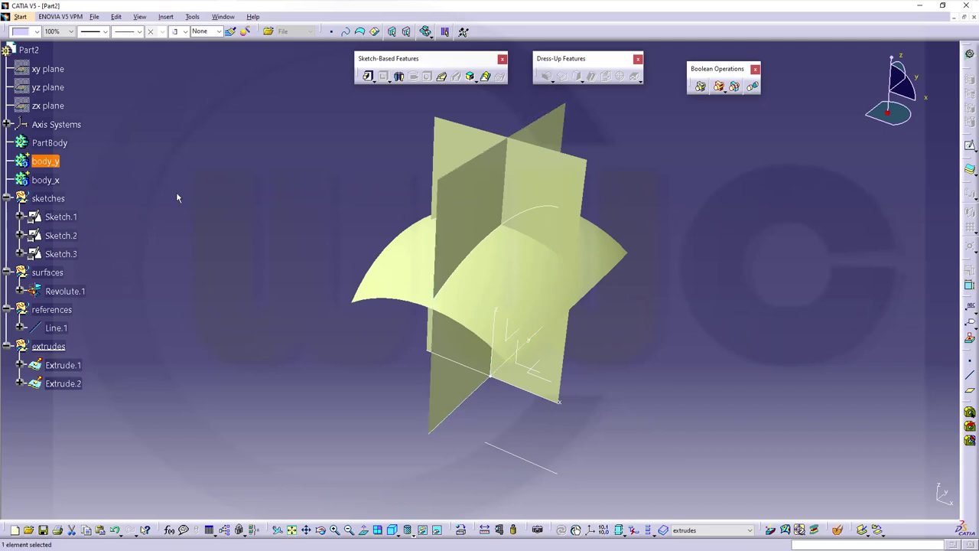
click(45, 180)
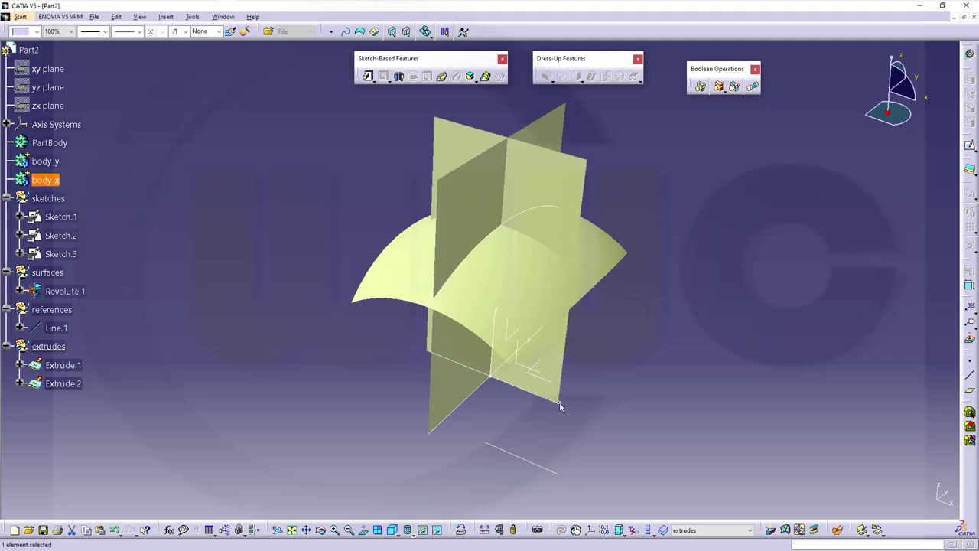
click(258, 176)
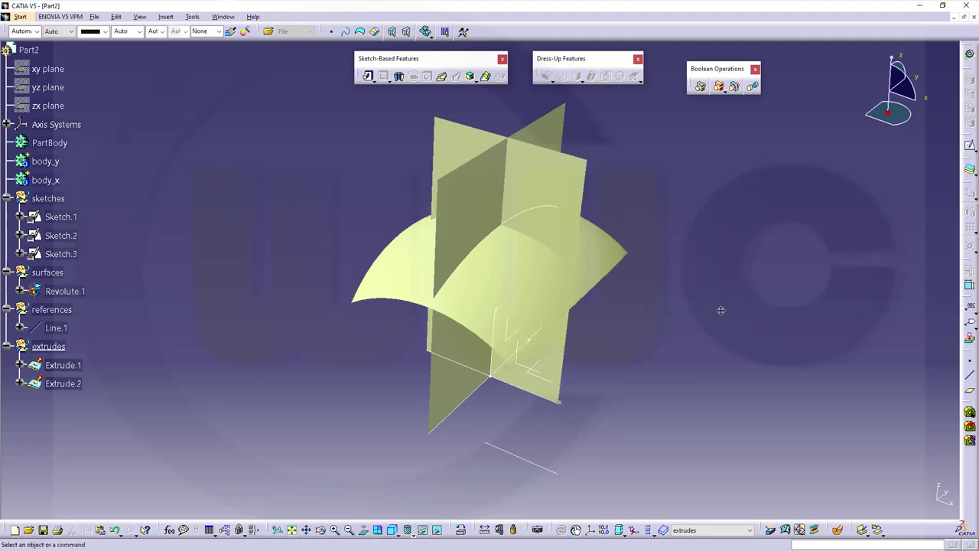
middle_drag(722, 310, 322, 279)
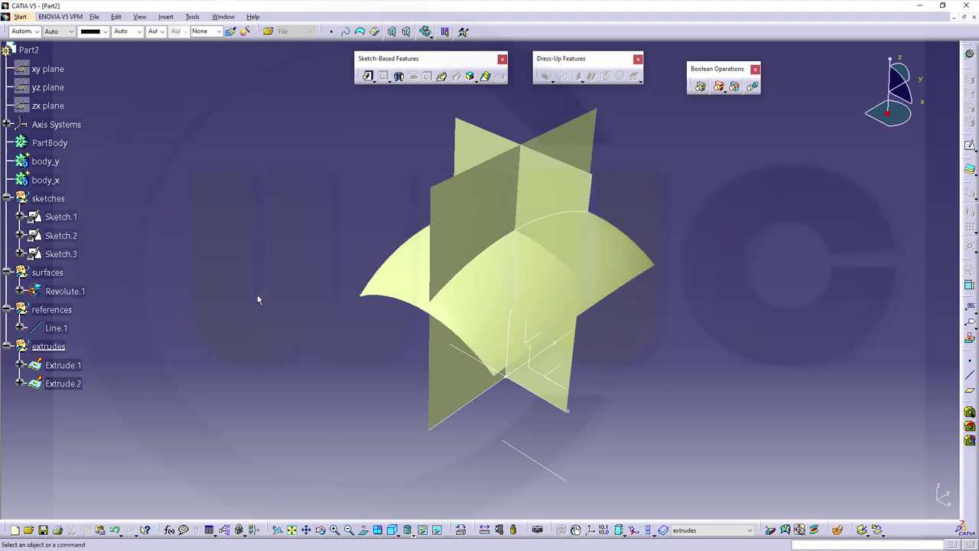
ctrl+middle_drag(546, 398, 531, 354)
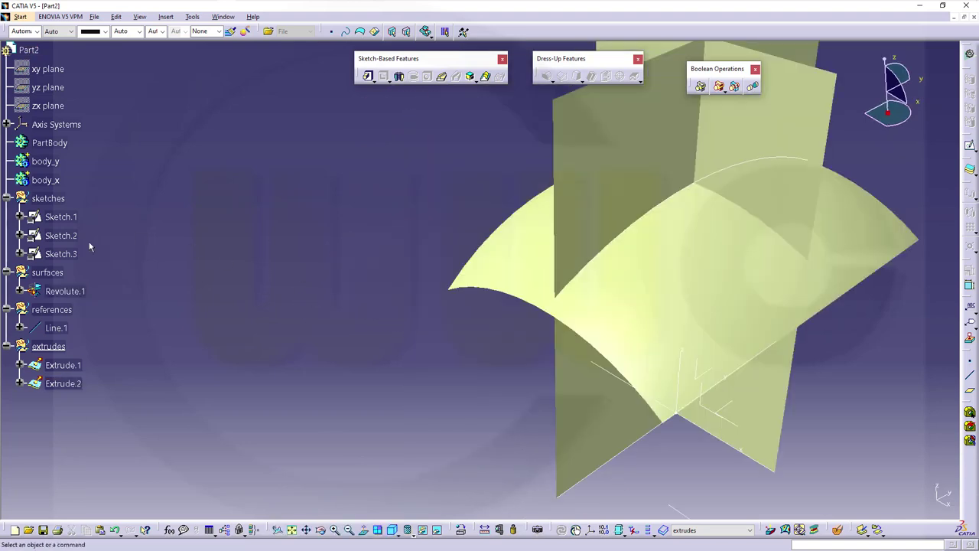
Define the surfaces set as the in-work object and switch to the Generative Shape Design workbench
right_click(57, 274)
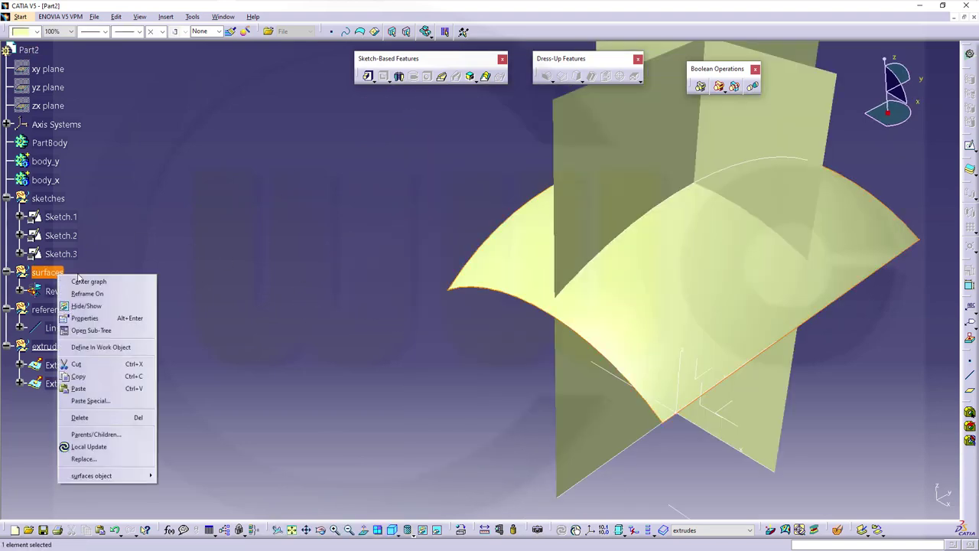
click(111, 347)
ctrl+middle_drag(323, 345, 439, 317)
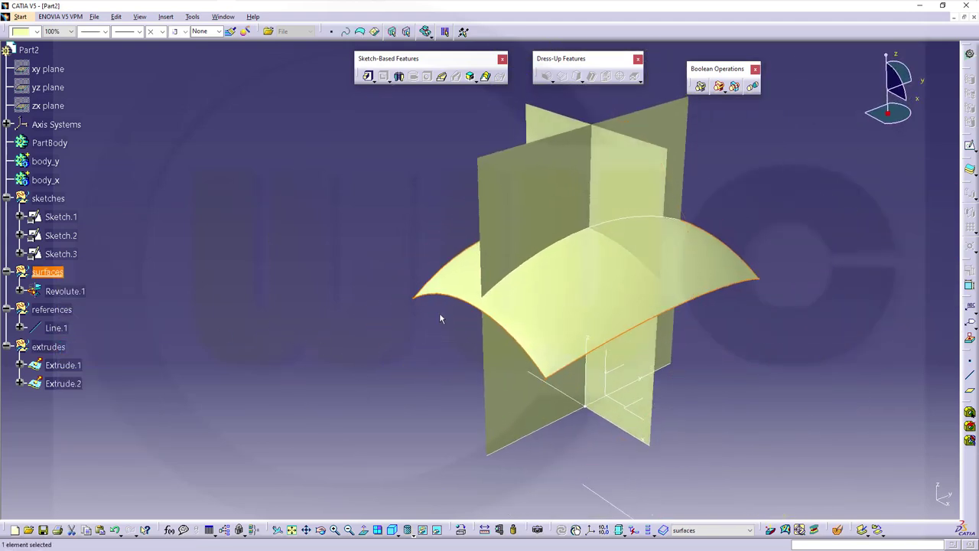
click(468, 286)
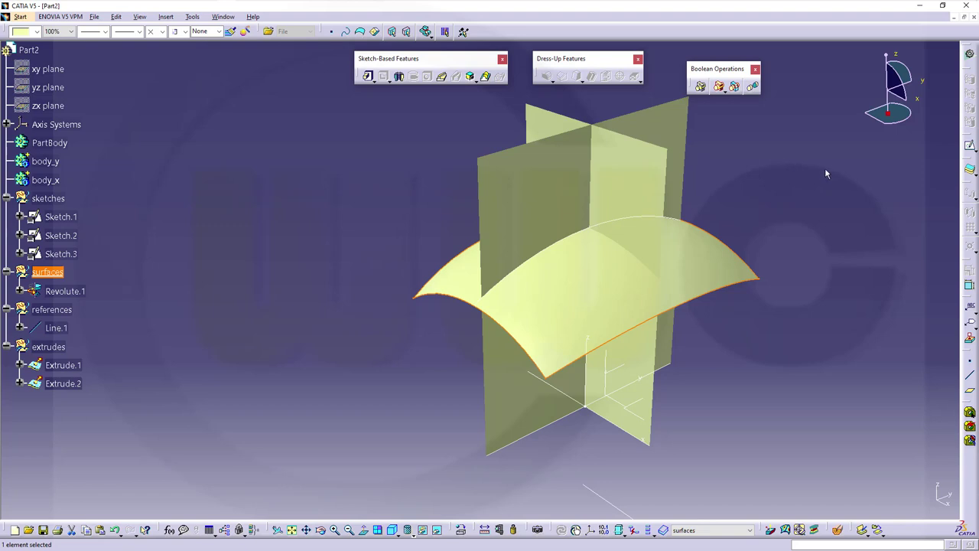
click(969, 53)
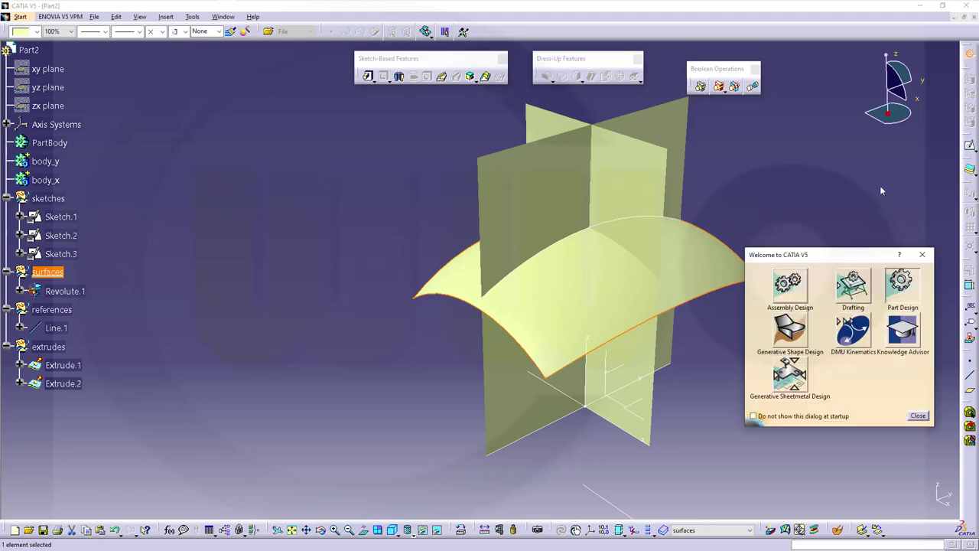
click(791, 329)
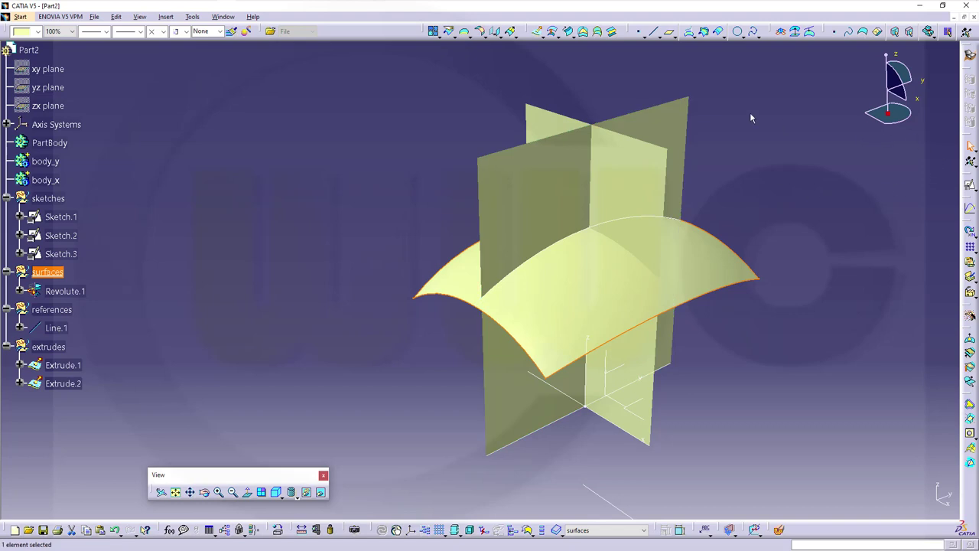
Offset the Revolute.1 surface by 2 mm toward its underside, reversing the offset direction
click(554, 32)
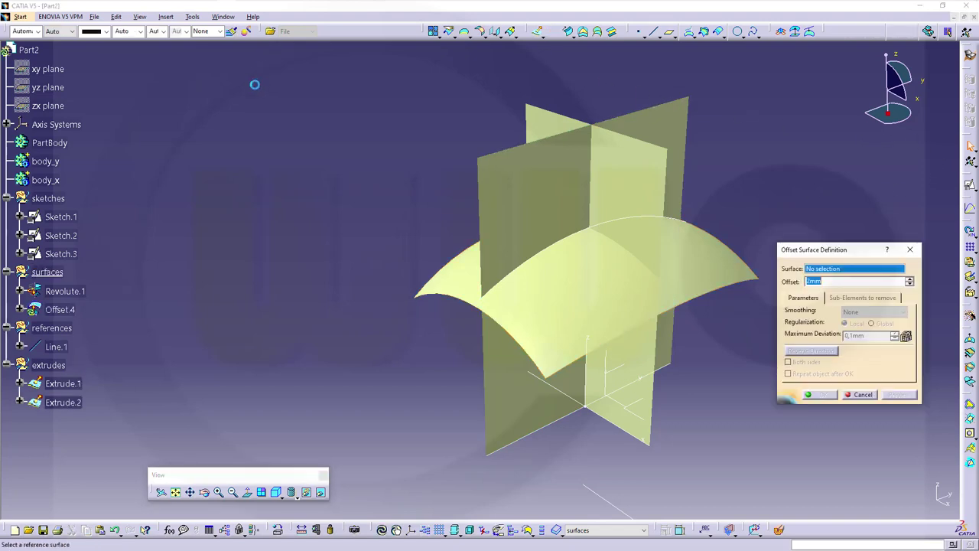
click(77, 291)
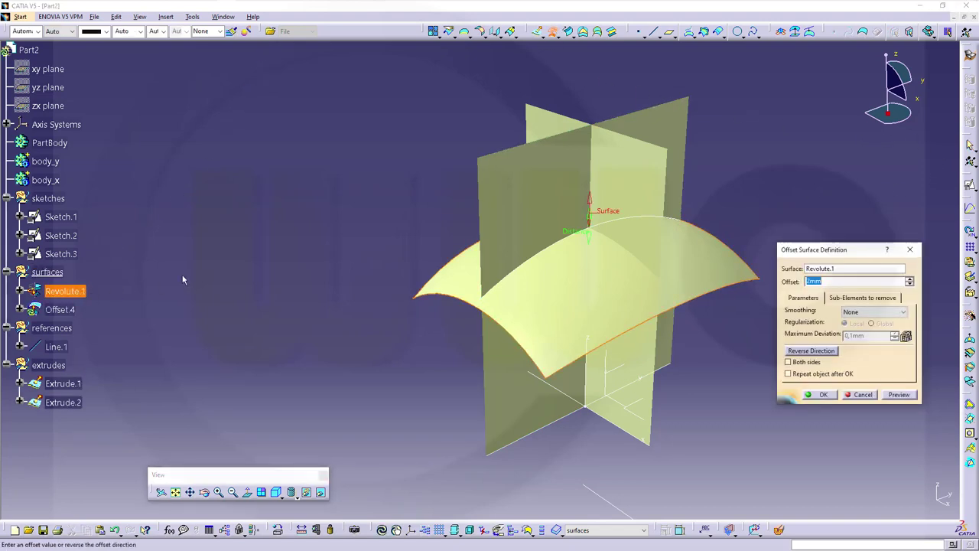
middle_drag(324, 200, 294, 177)
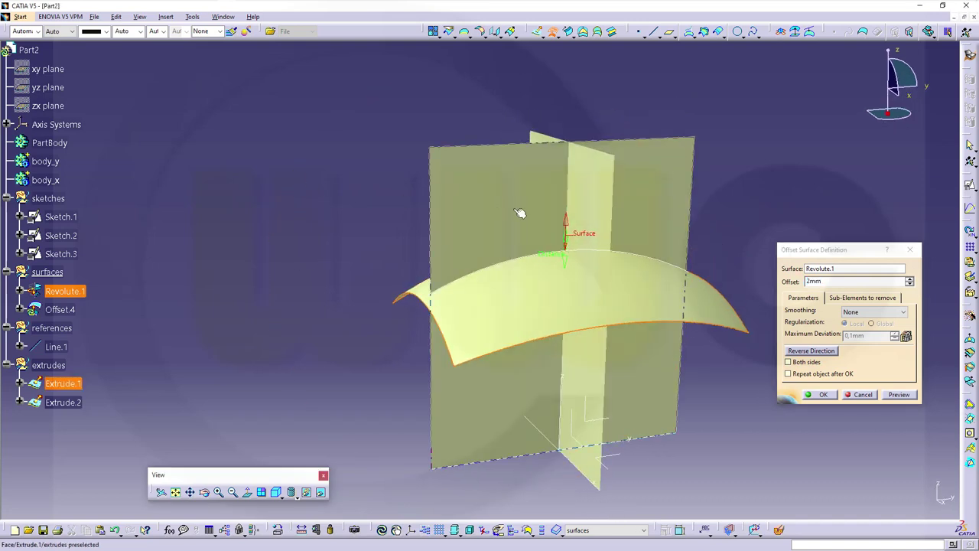
drag(571, 207, 583, 162)
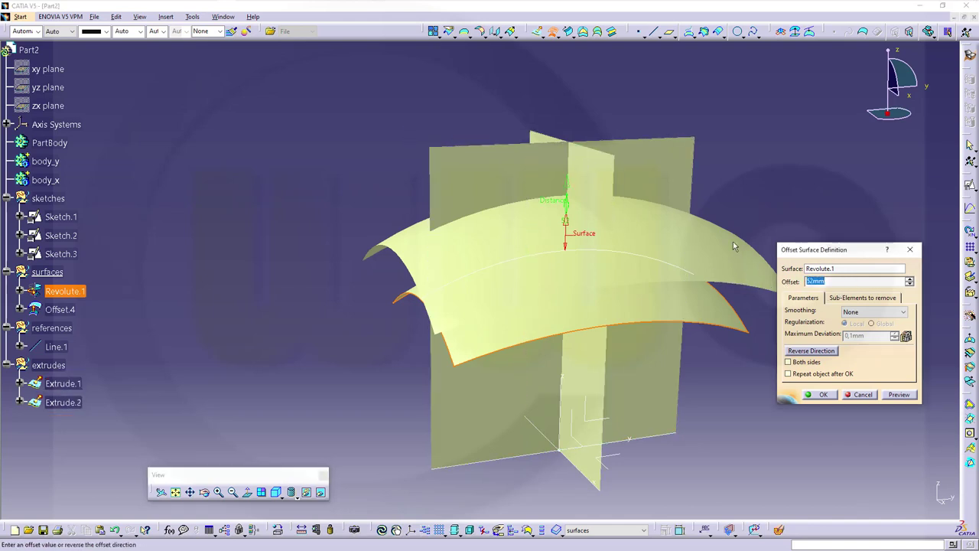
text(2)
click(809, 354)
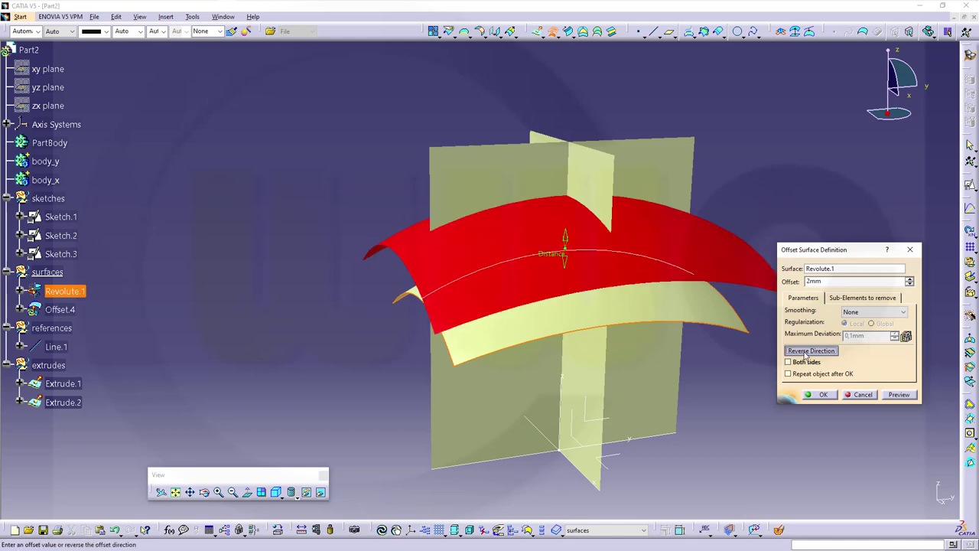
click(824, 394)
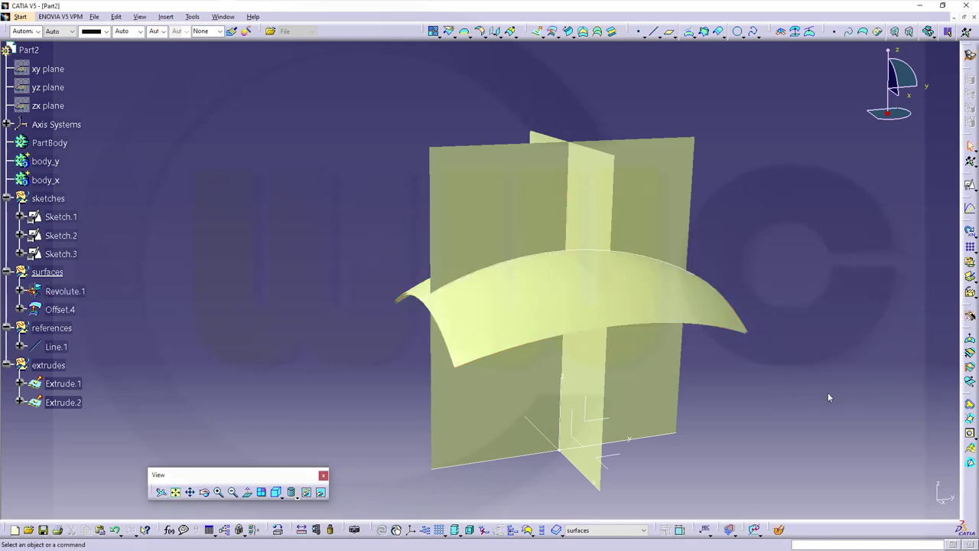
Change the view mode to shading with edges to distinguish the offset surface from the revolved one
middle_drag(710, 376, 628, 183)
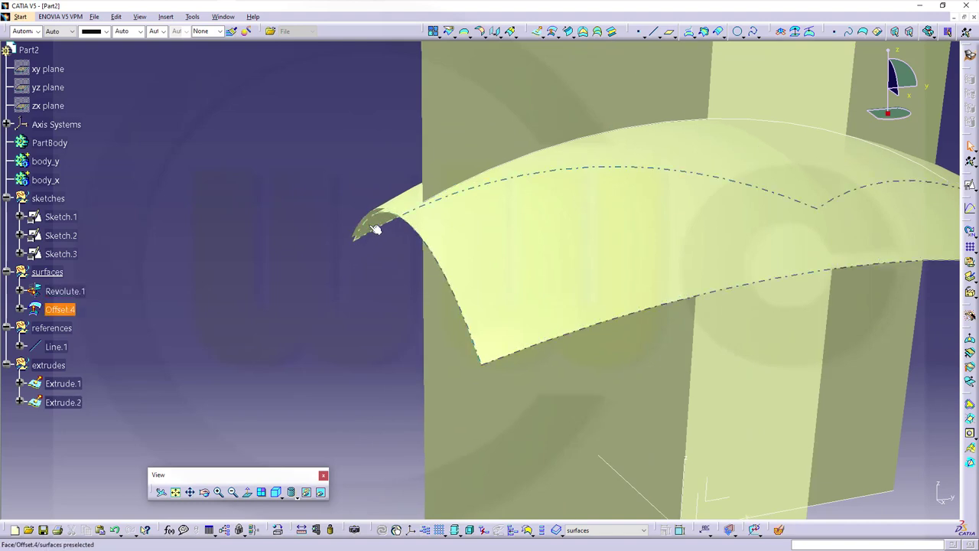
click(296, 497)
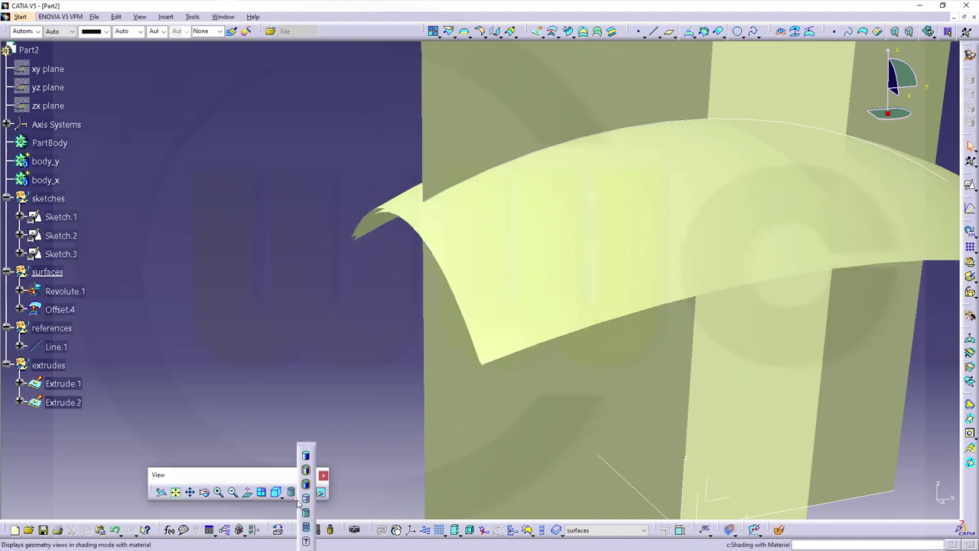
click(306, 472)
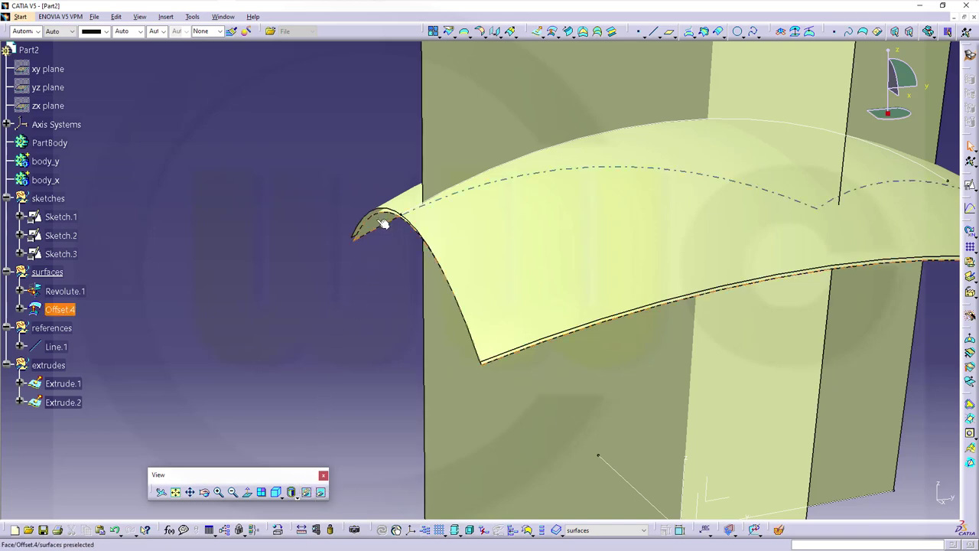
Rename the Offset.4 surface as "offset -2"
right_click(71, 313)
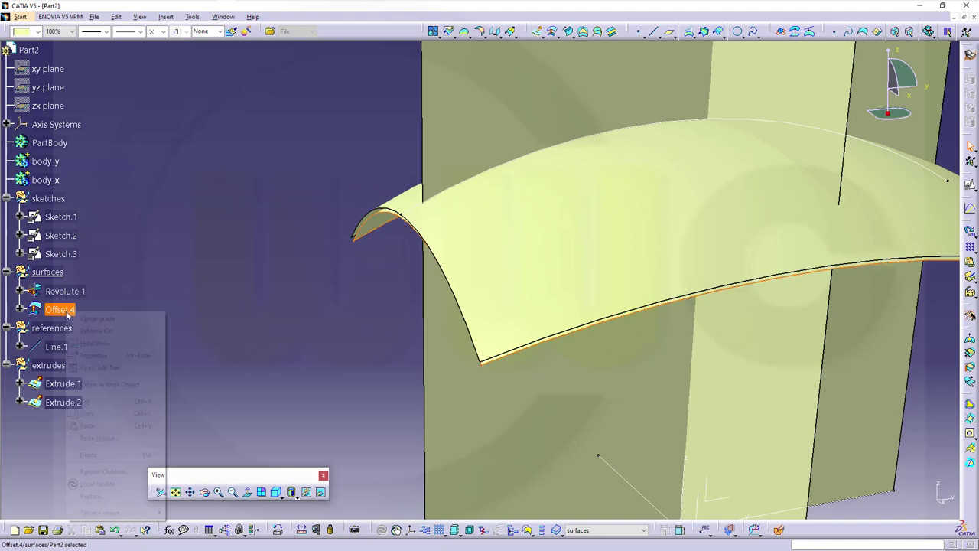
click(94, 355)
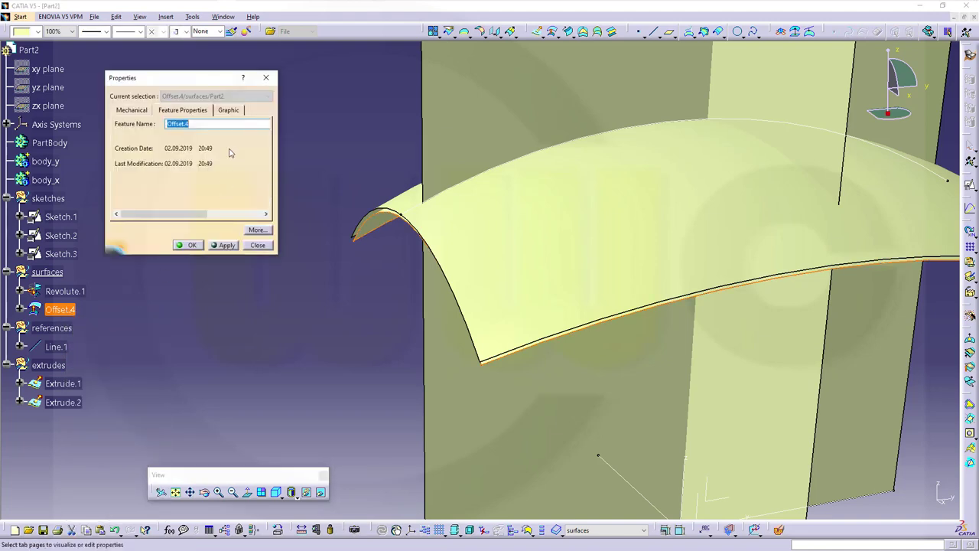
text(offset -2)
key(Return)
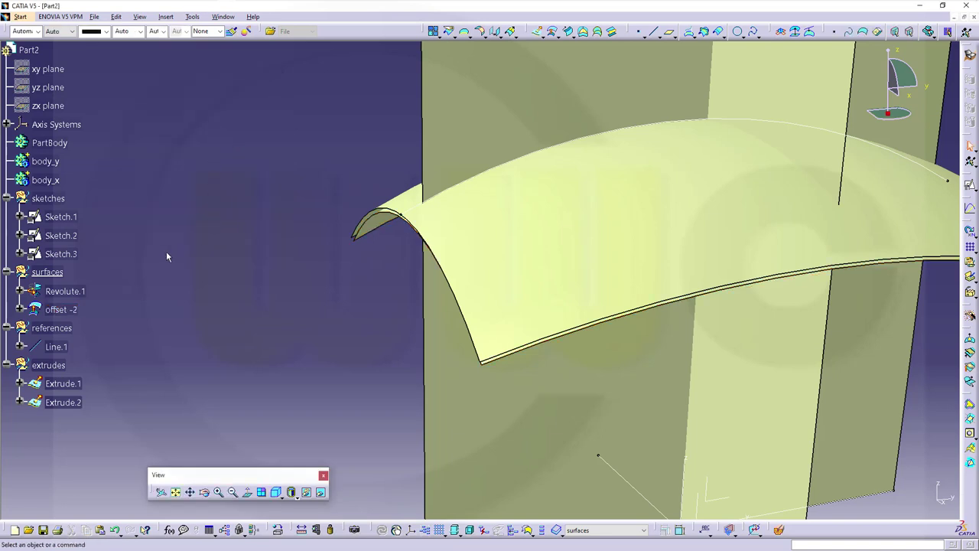
Define body_y as the in-work object and switch to the Part Design workbench
ctrl+middle_drag(197, 307, 201, 324)
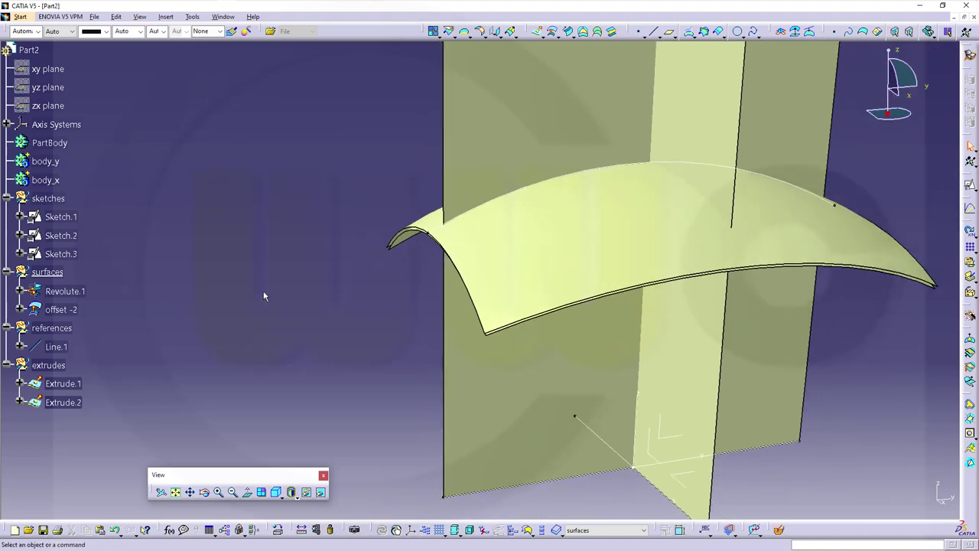
ctrl+middle_drag(265, 293, 344, 288)
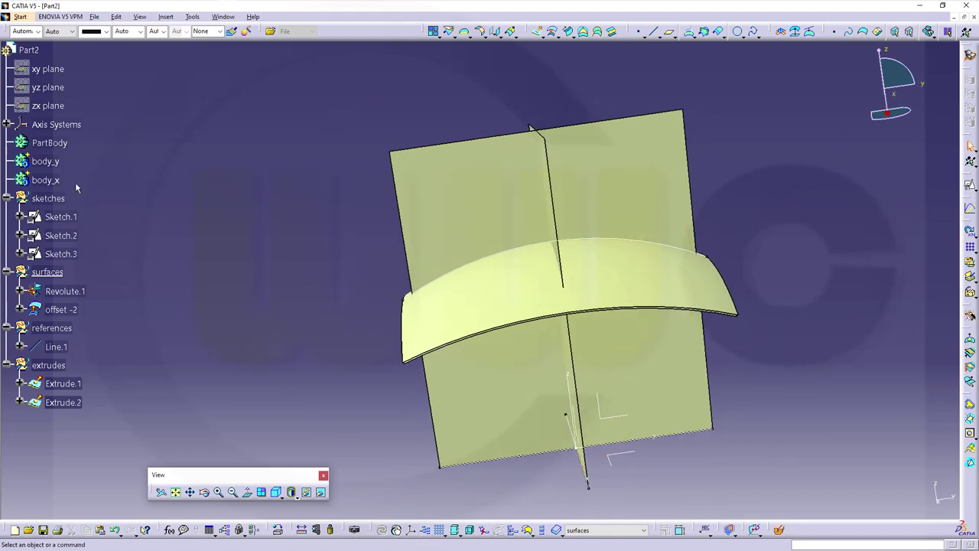
right_click(56, 165)
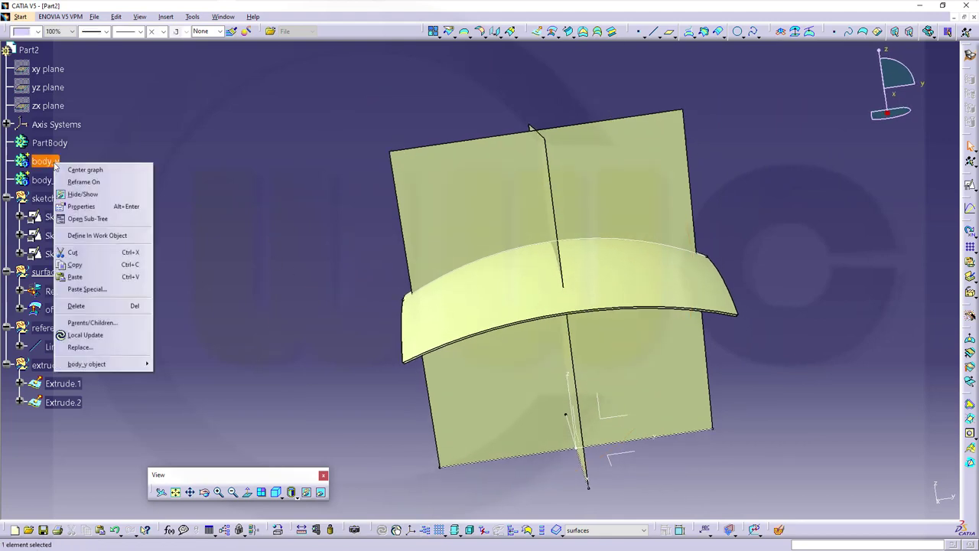
click(97, 235)
middle_drag(671, 284, 723, 264)
click(970, 60)
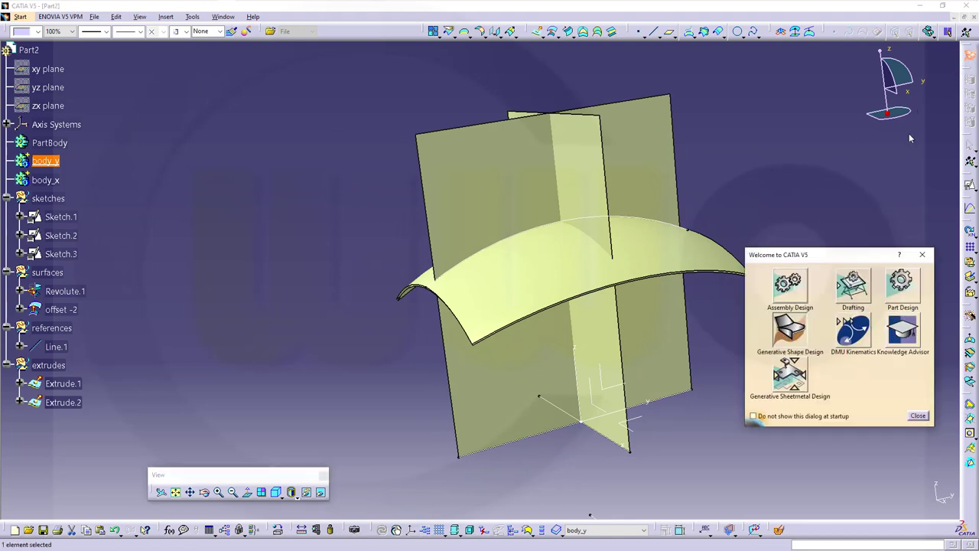
click(900, 285)
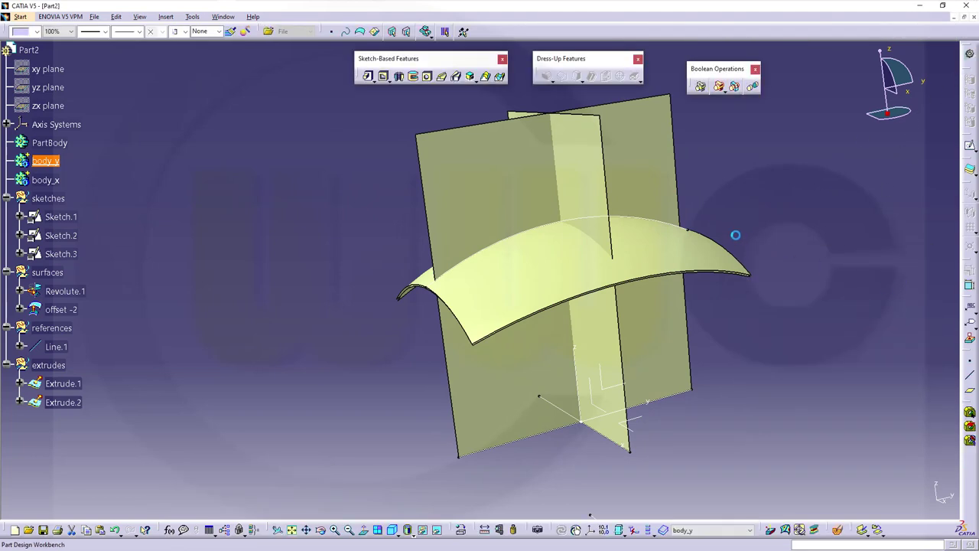
Thicken the Extrude.1 surface into a solid in body_y with first and second offsets of 0.5 mm
click(970, 170)
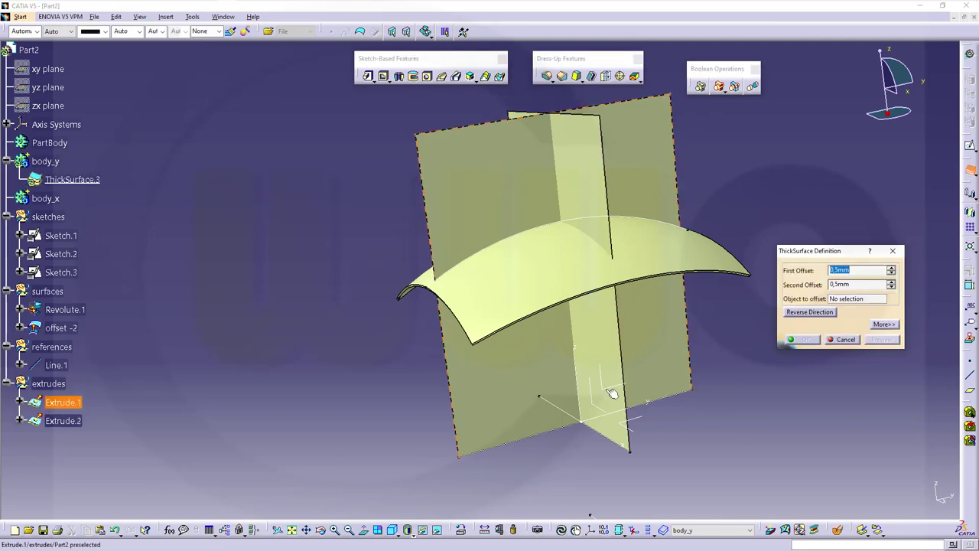
click(491, 190)
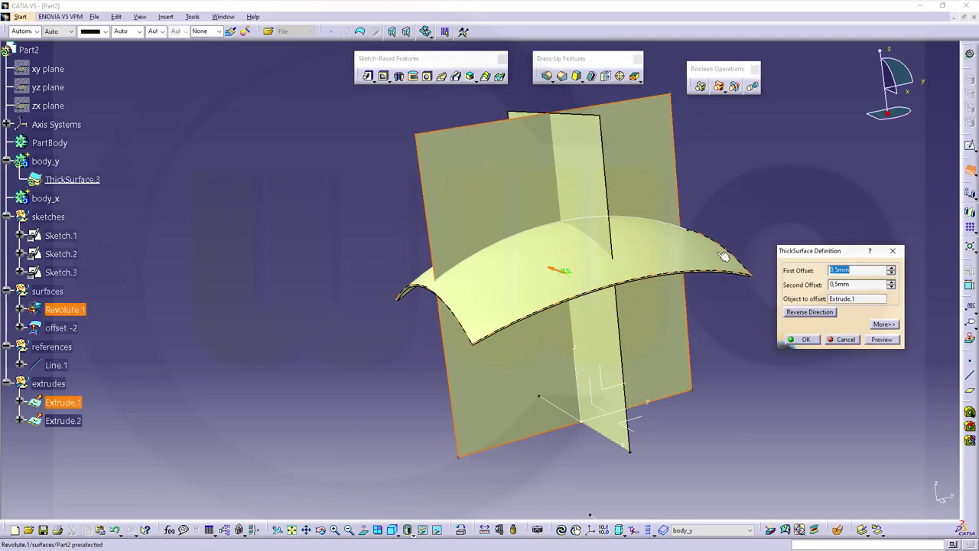
click(808, 340)
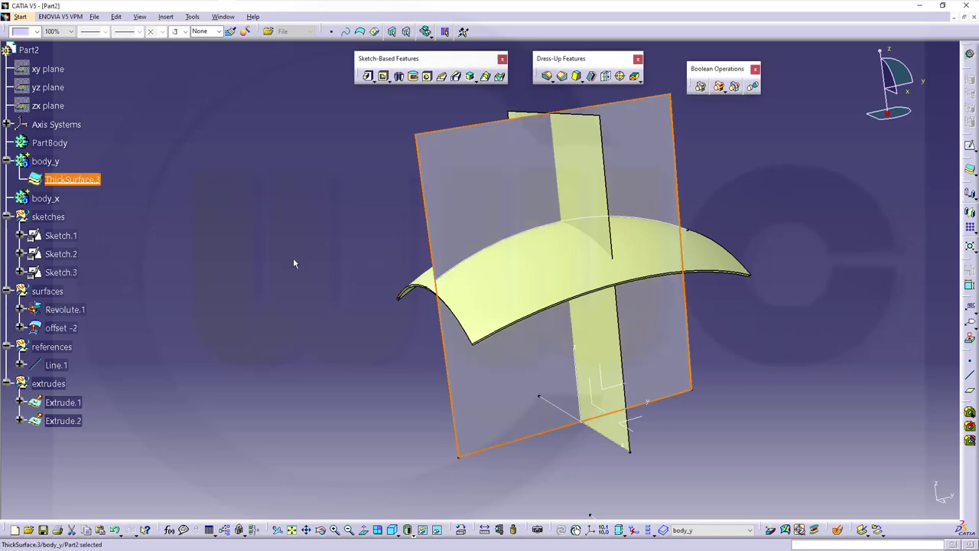
Define body_x as the in-work object and thicken the Extrude.2 surface with first and second offsets of 0.5 mm
click(51, 201)
right_click(53, 202)
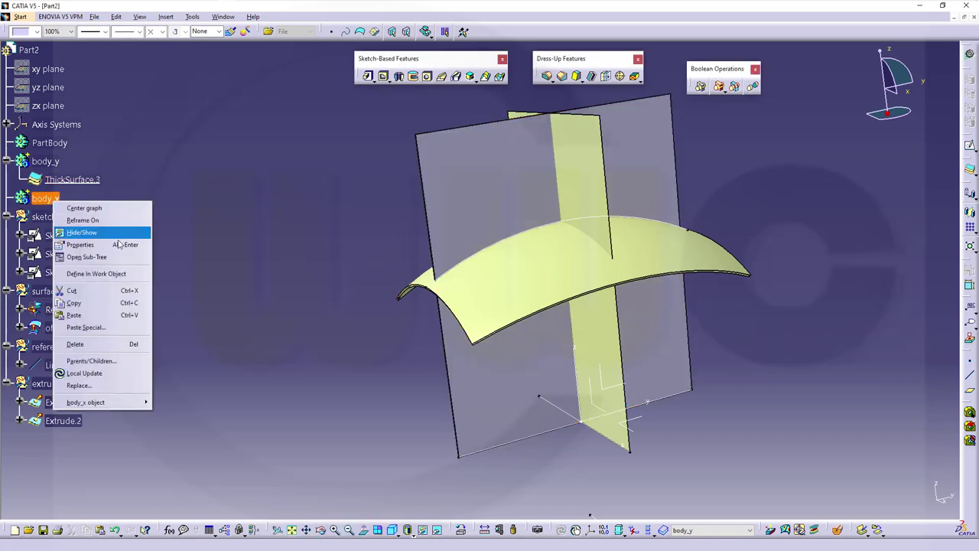
click(96, 274)
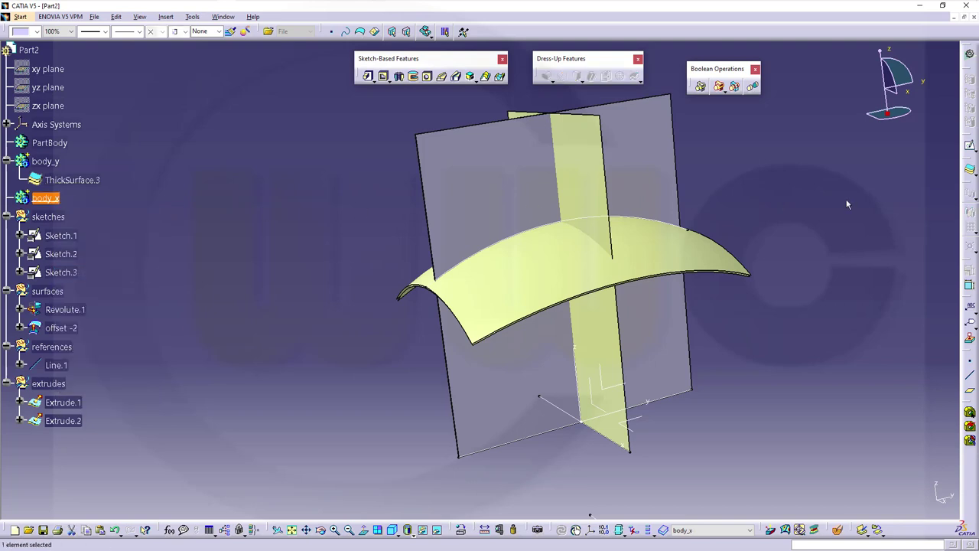
click(969, 175)
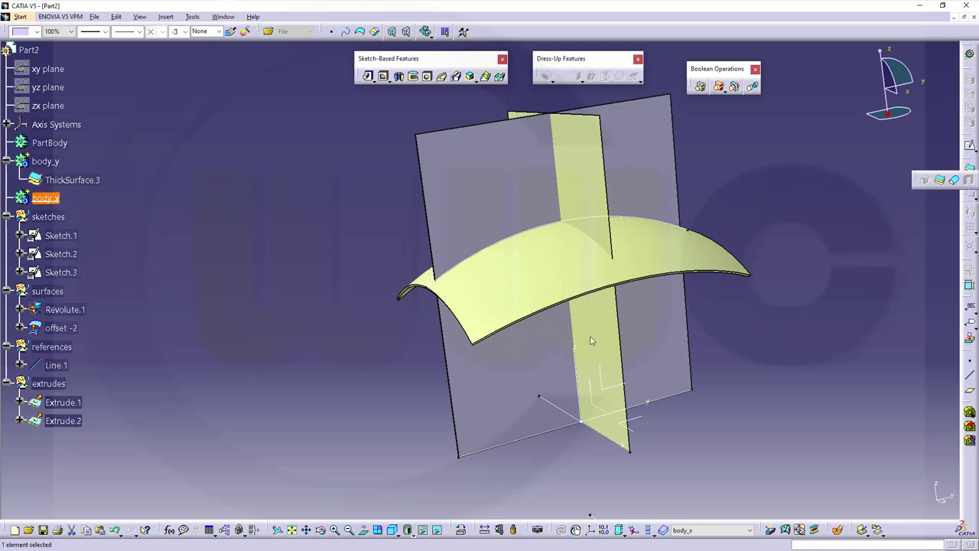
click(941, 181)
click(594, 199)
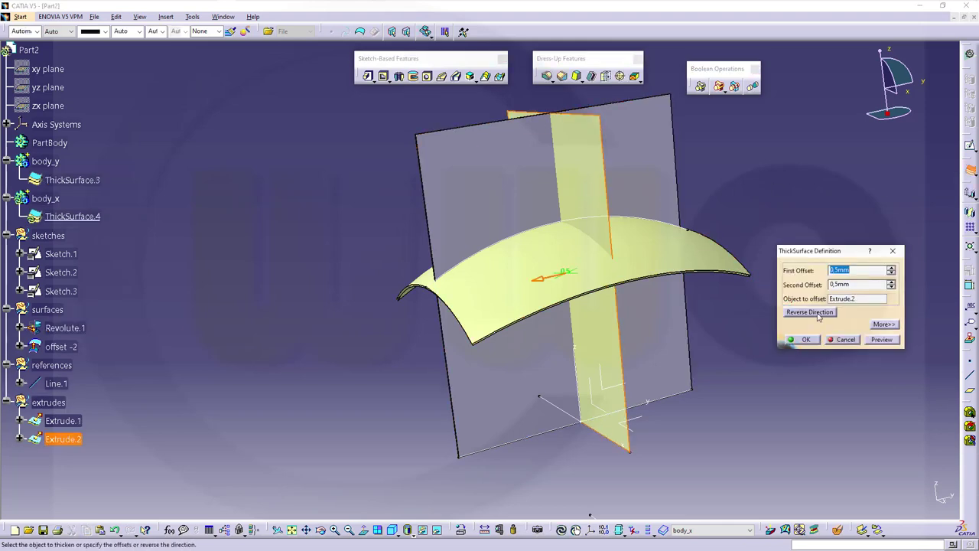
click(805, 339)
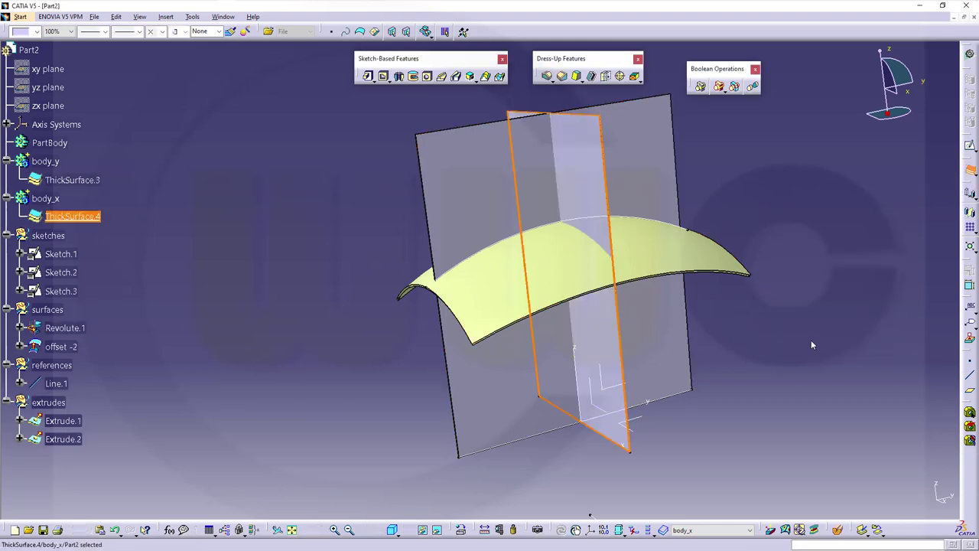
Set up a circular pattern of the body_x solid around Line.1 with 8 instances at 3 degrees angular spacing
middle_drag(551, 401, 523, 360)
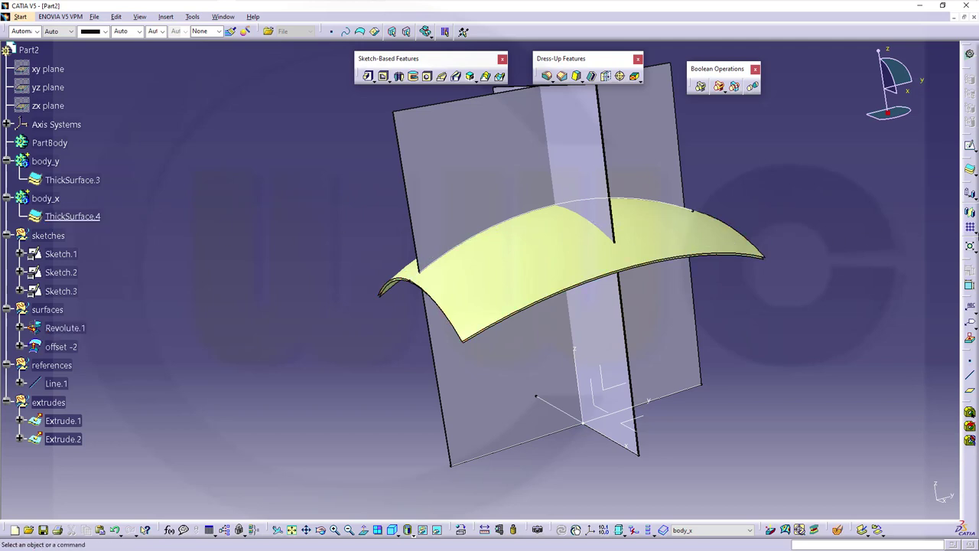
click(976, 229)
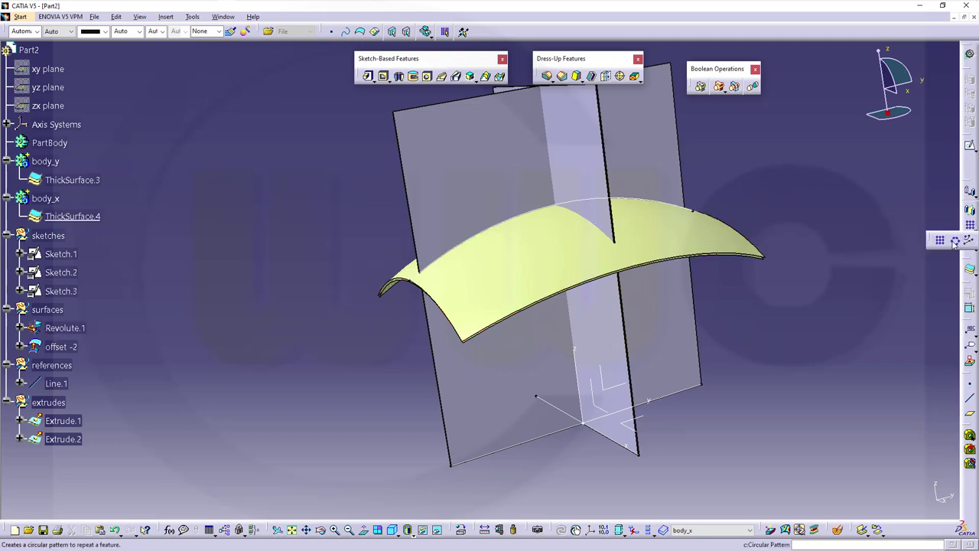
click(951, 243)
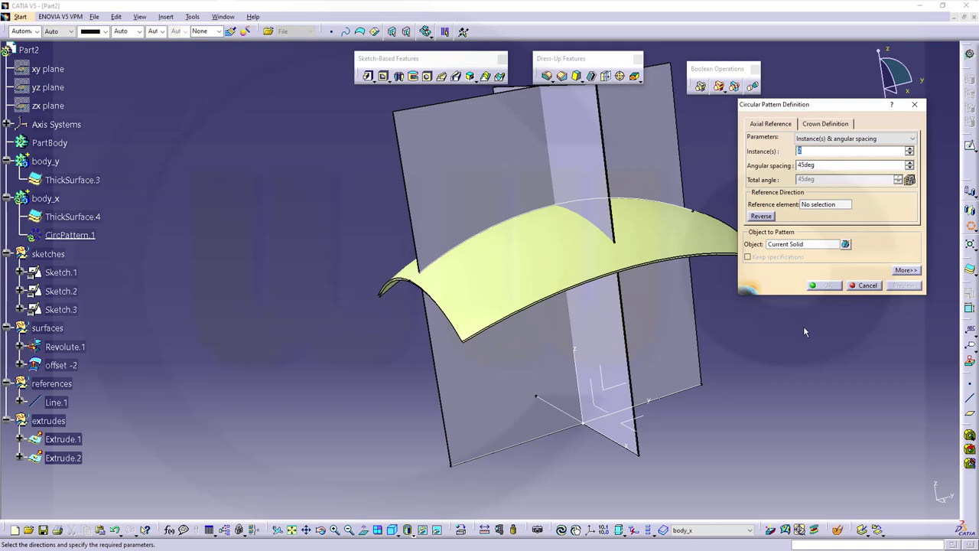
middle_drag(803, 332, 559, 454)
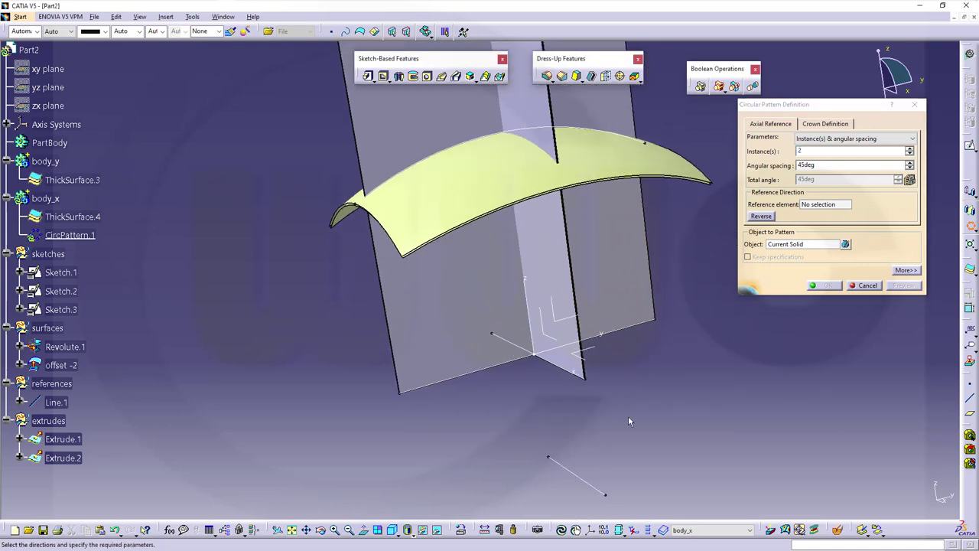
click(818, 204)
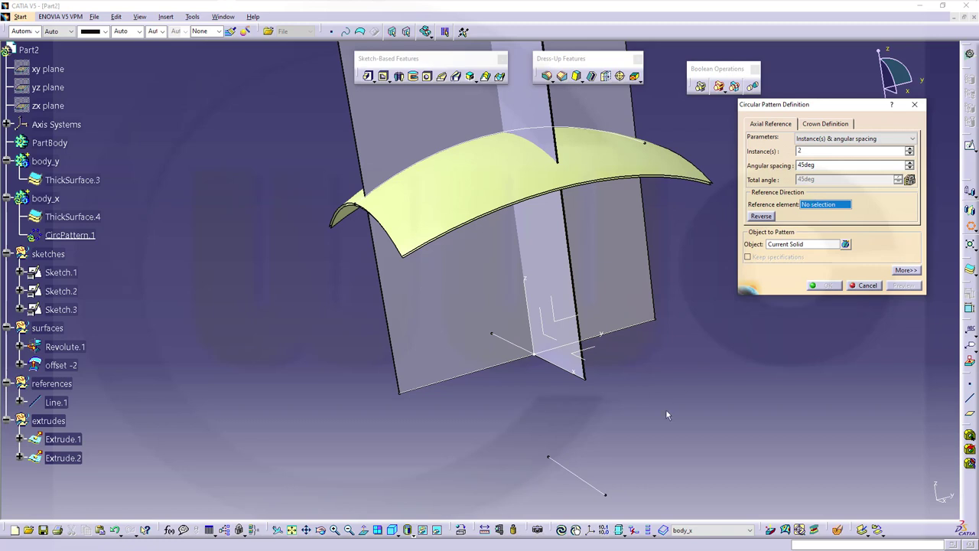
click(593, 487)
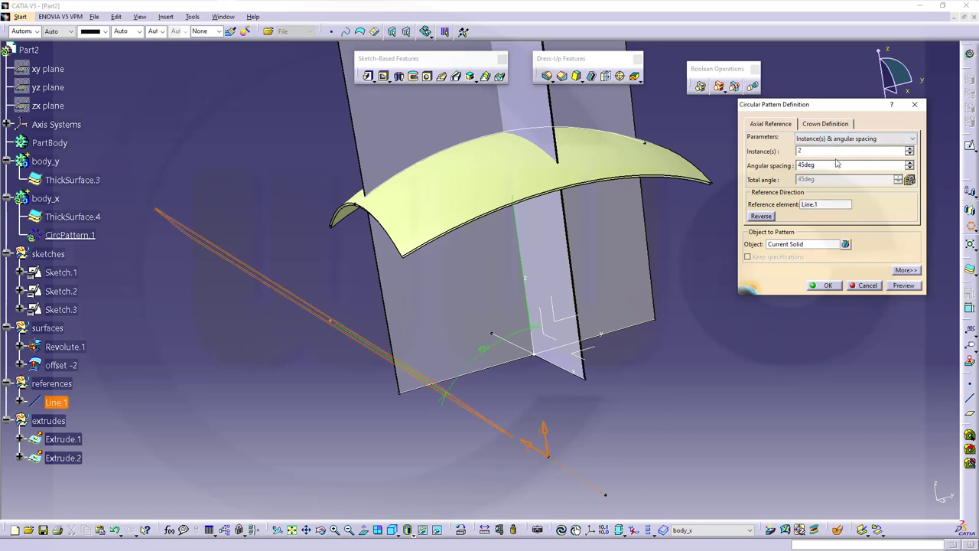
double_click(819, 152)
key(Tab)
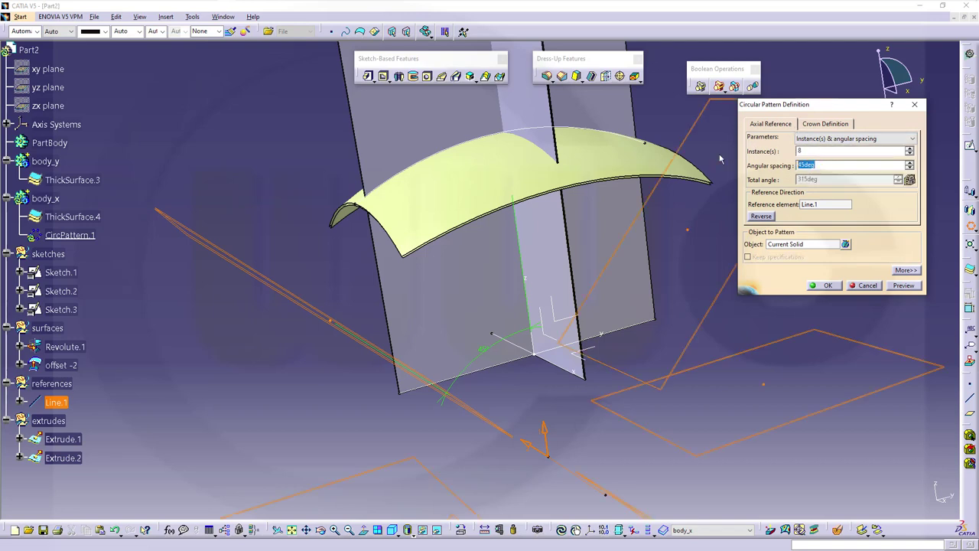
key(Return)
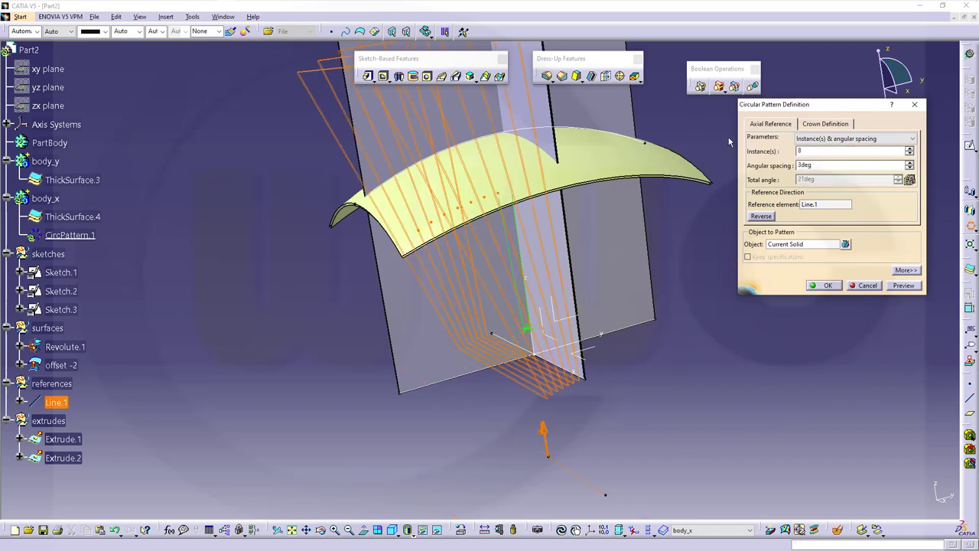
Reverse the circular pattern's direction, set the instances to 7 and create the pattern
click(762, 217)
middle_drag(732, 235, 470, 237)
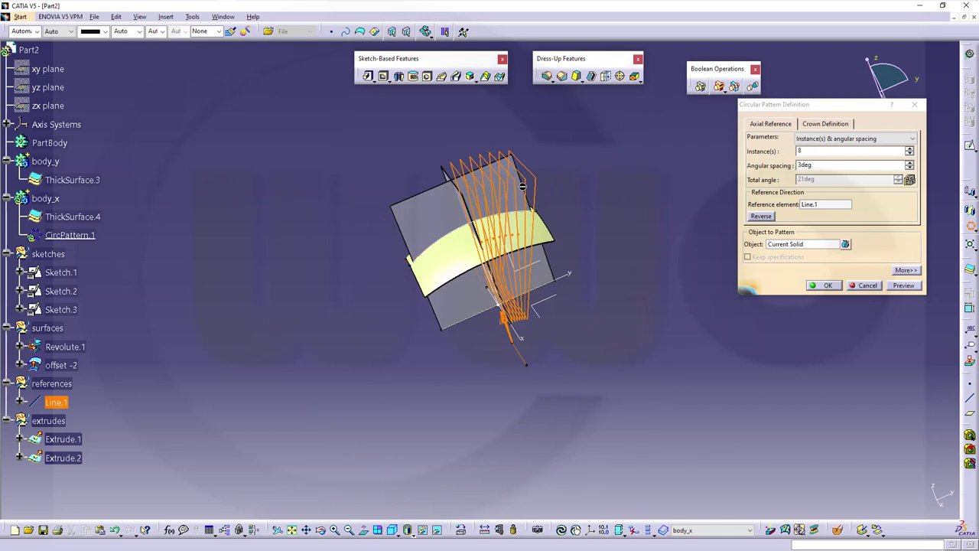
click(827, 150)
double_click(827, 150)
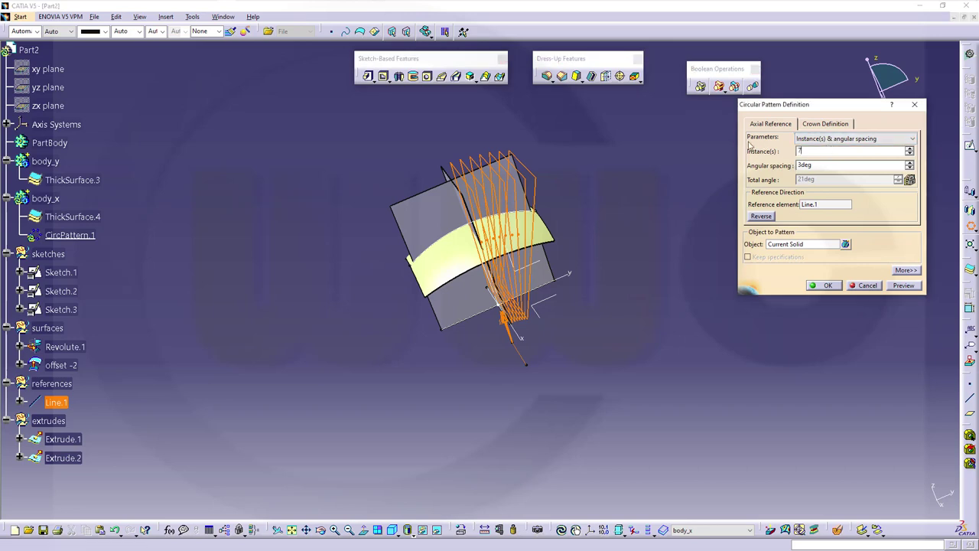
text(7)
key(Return)
Define body_y as the in-work object again
middle_drag(590, 212, 546, 311)
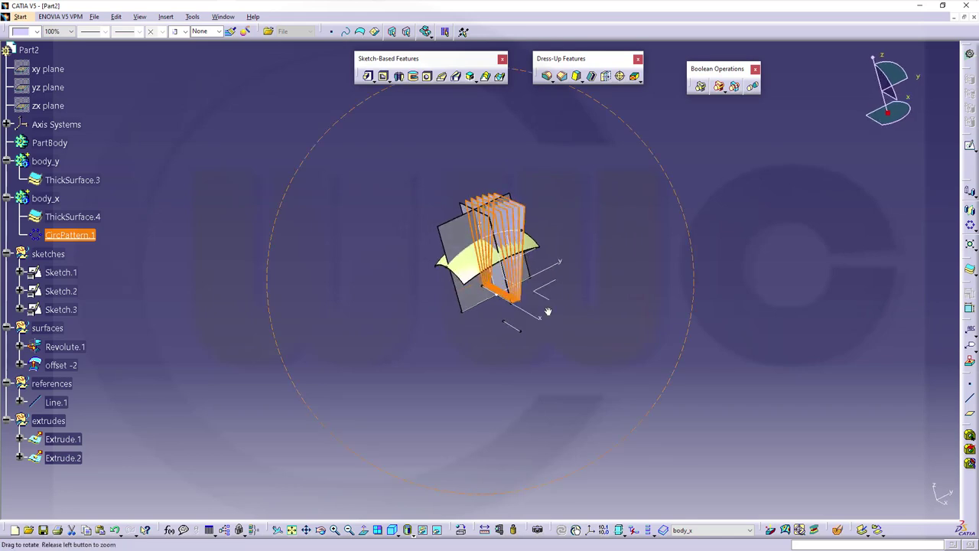
right_click(59, 163)
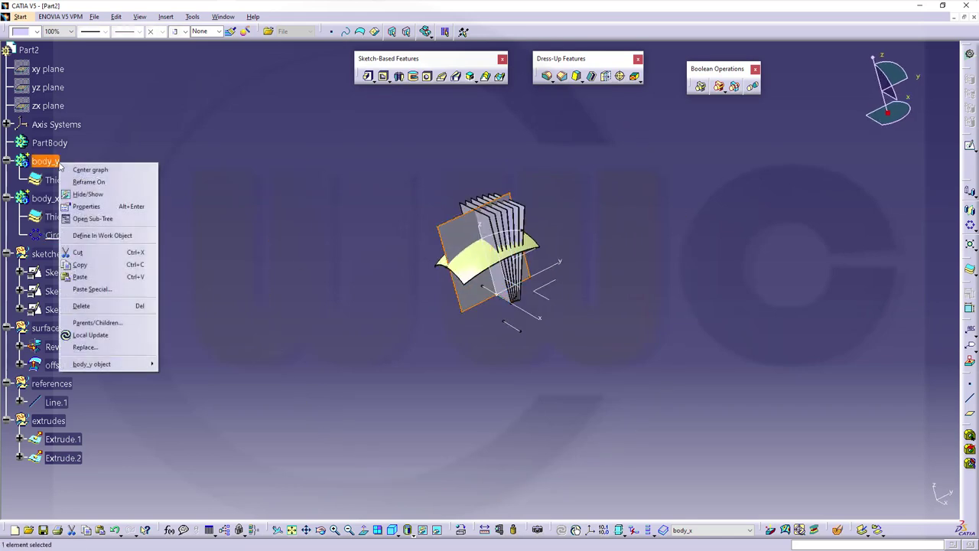
click(84, 234)
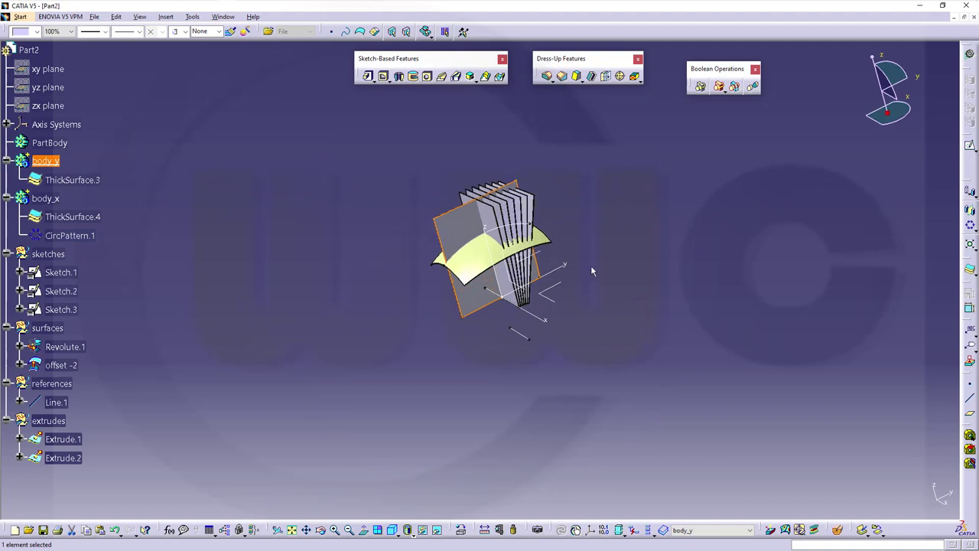
middle_click(593, 242)
Create a circular pattern of the body_y solid around the absolute axis system's Y axis with 7 instances at 3 degrees spacing
click(968, 225)
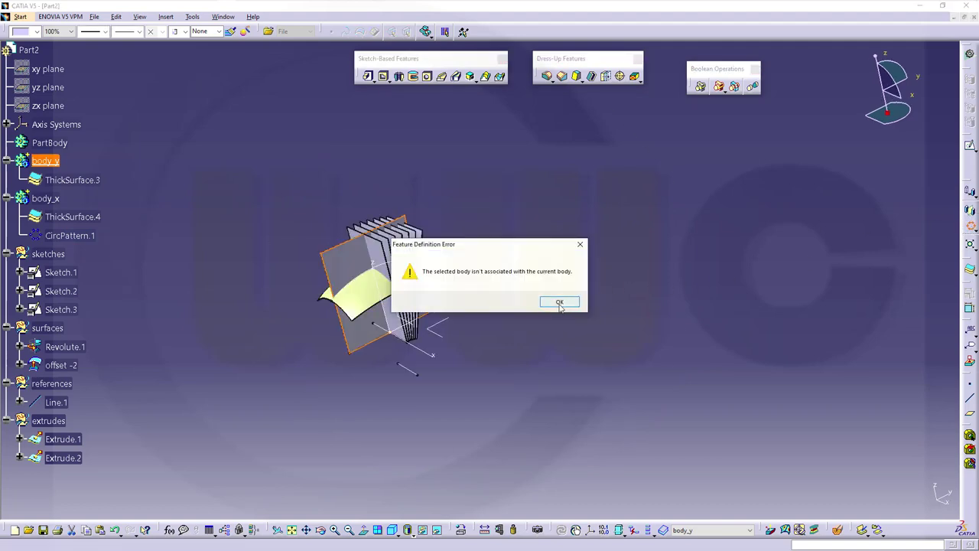
click(559, 302)
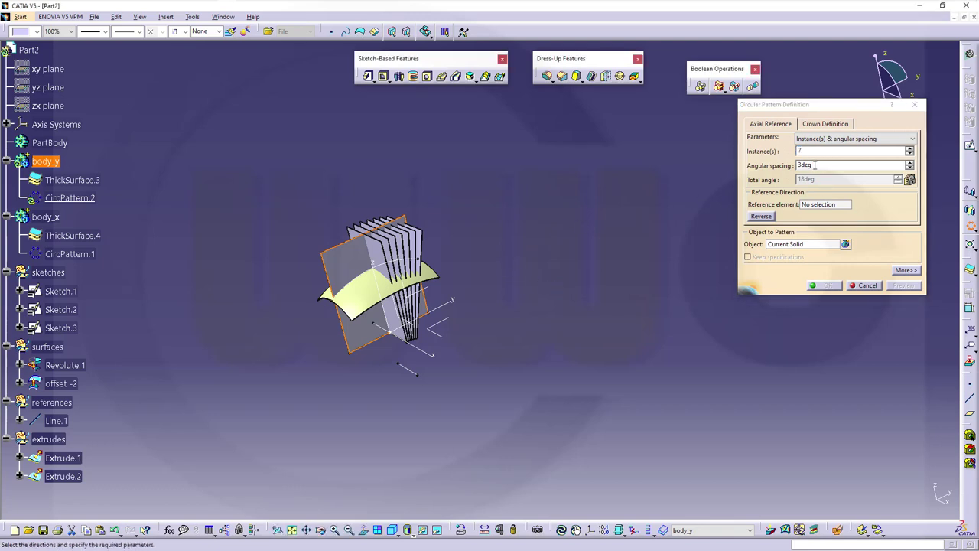
click(821, 205)
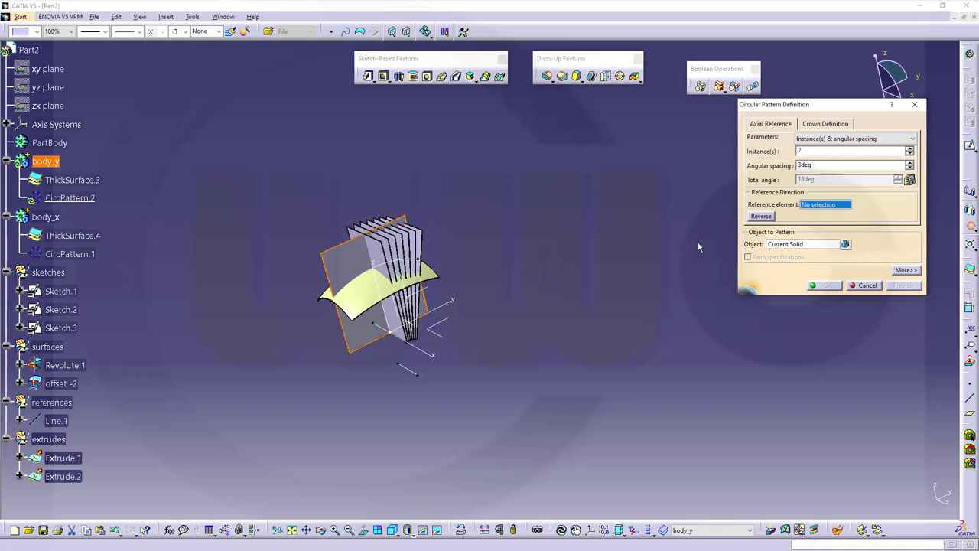
click(461, 303)
middle_drag(277, 299, 443, 317)
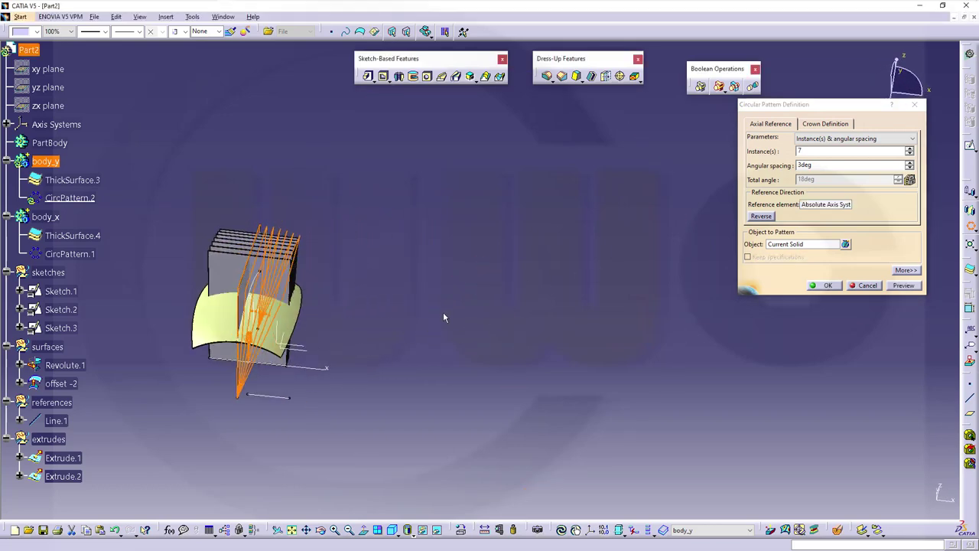
click(827, 286)
Add the body_y and body_x bodies to PartBody with a Boolean Add operation
middle_drag(660, 240, 283, 241)
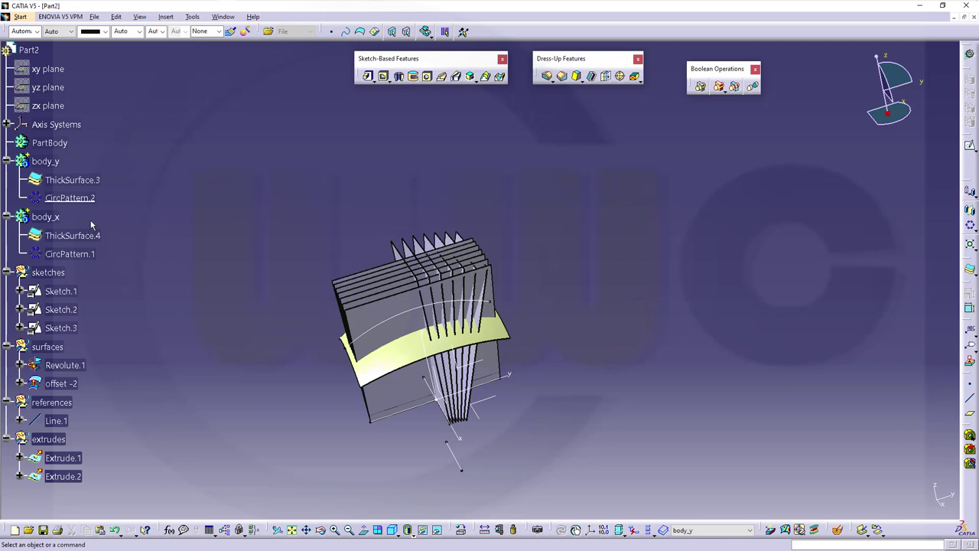
click(45, 161)
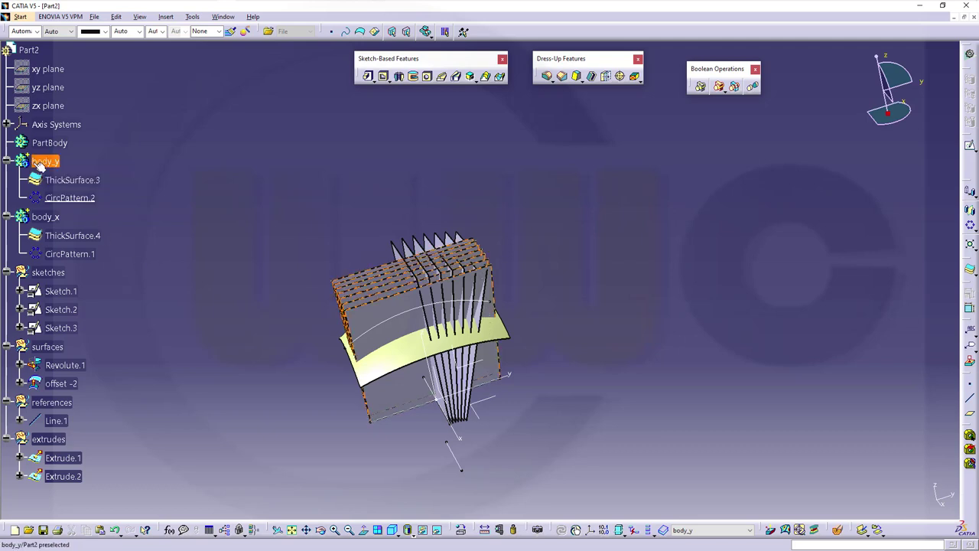
ctrl+click(45, 217)
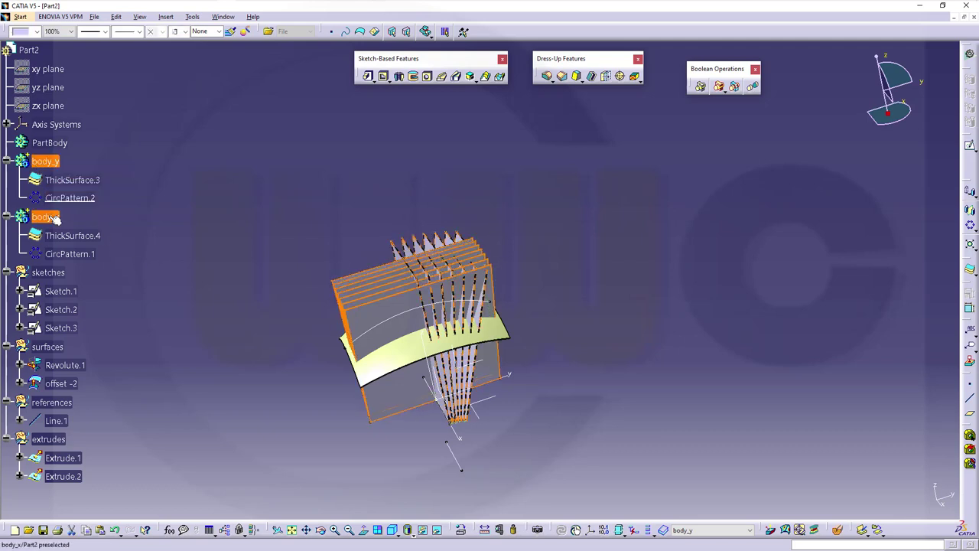
click(720, 88)
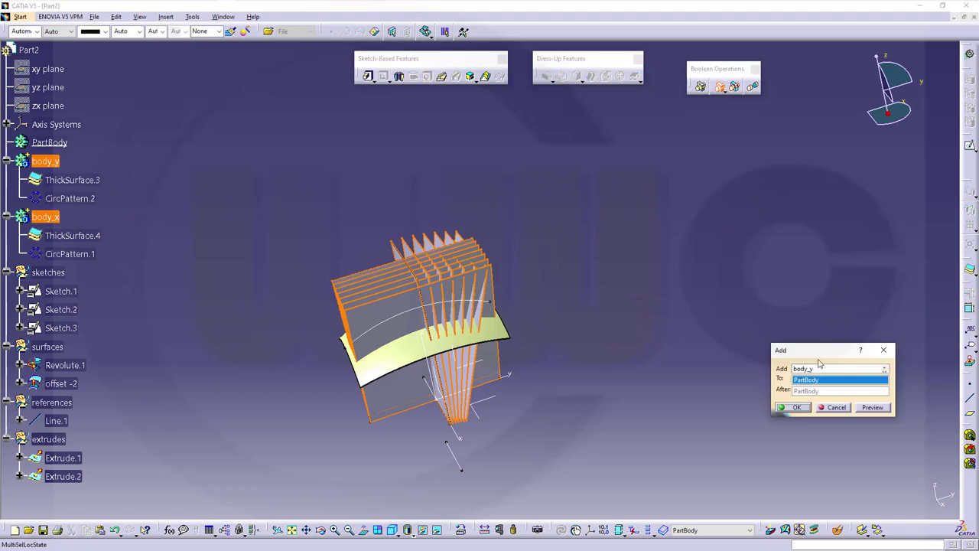
click(797, 407)
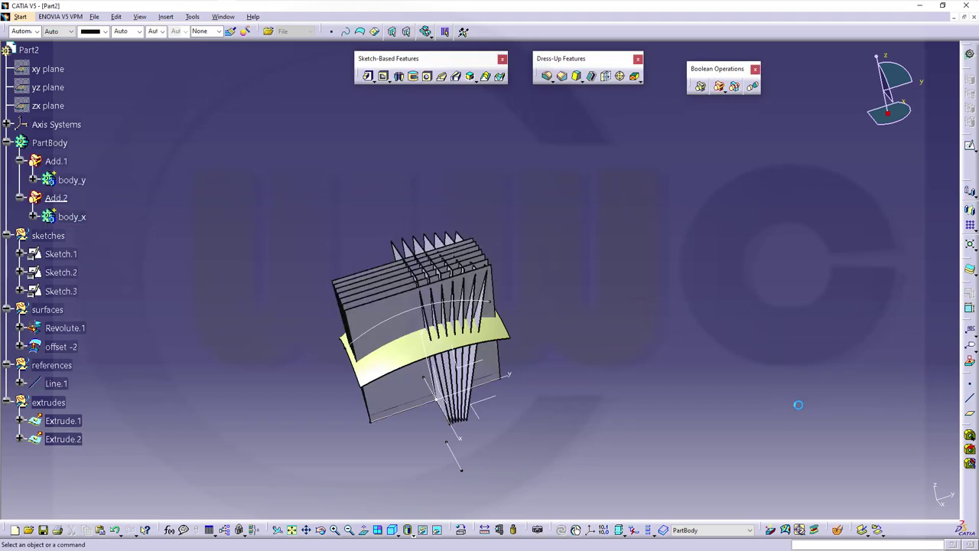
Split PartBody with the Revolute.1 surface, keeping the material below the surface
middle_drag(545, 388, 320, 210)
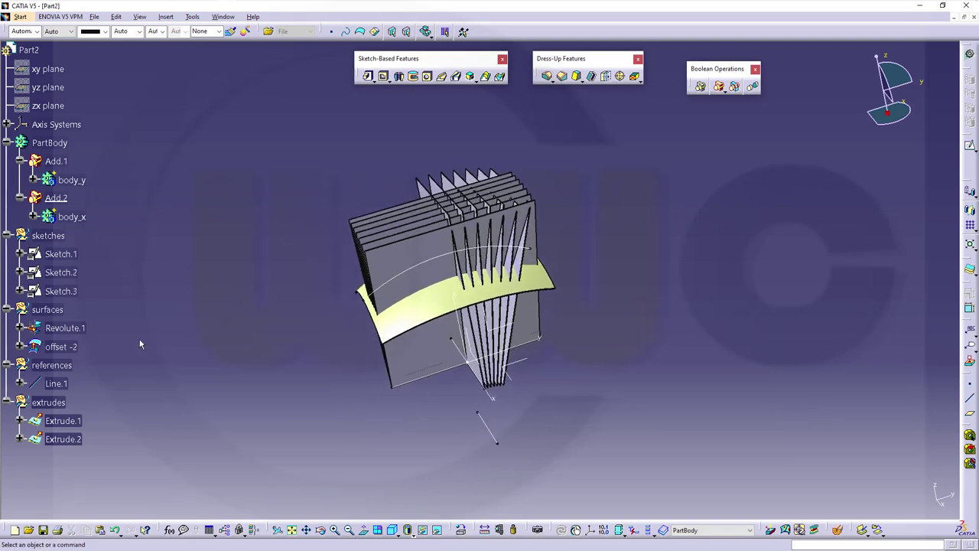
click(75, 329)
click(754, 292)
click(968, 273)
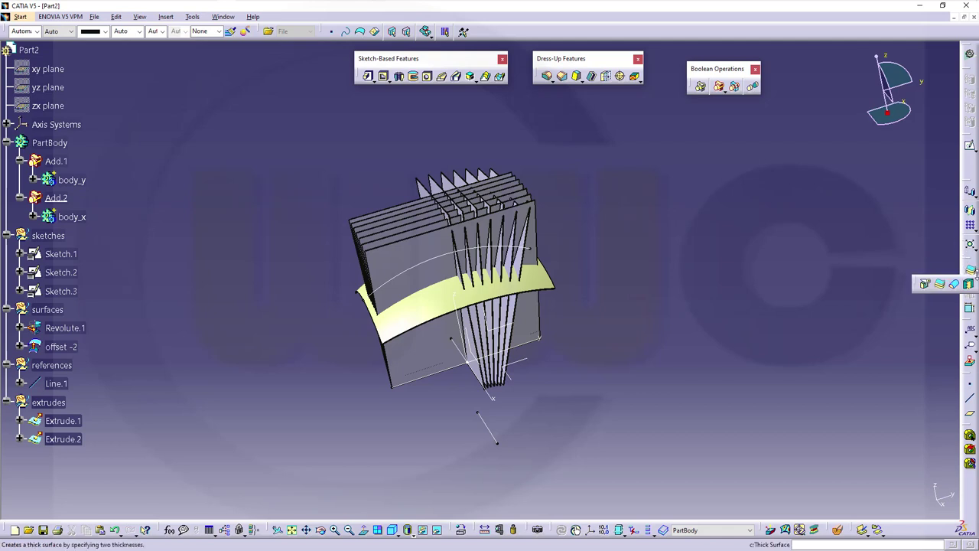
click(924, 285)
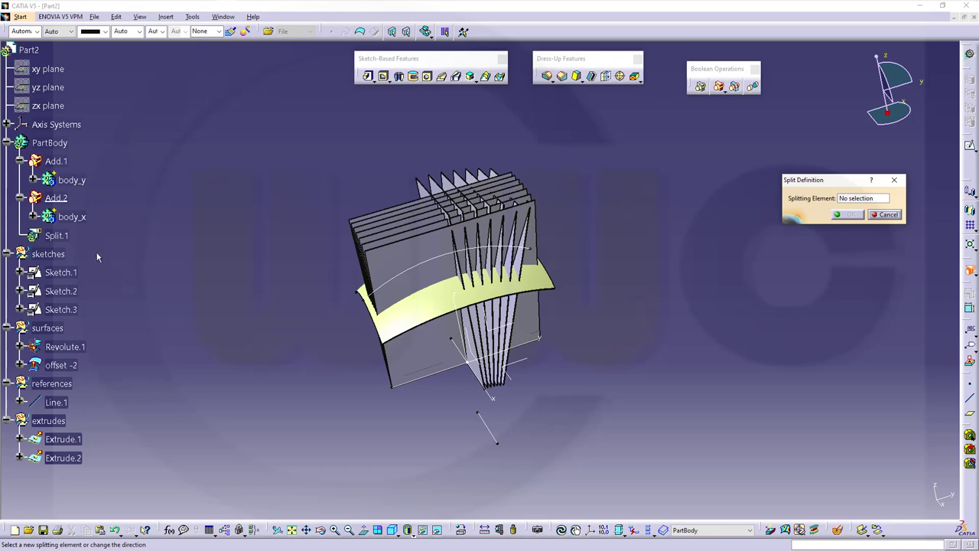
click(65, 346)
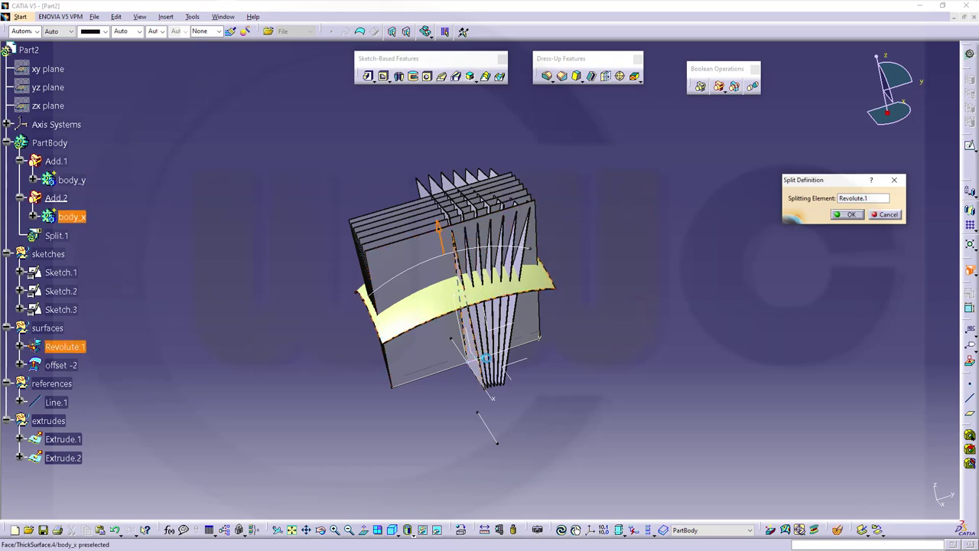
middle_drag(577, 330, 488, 297)
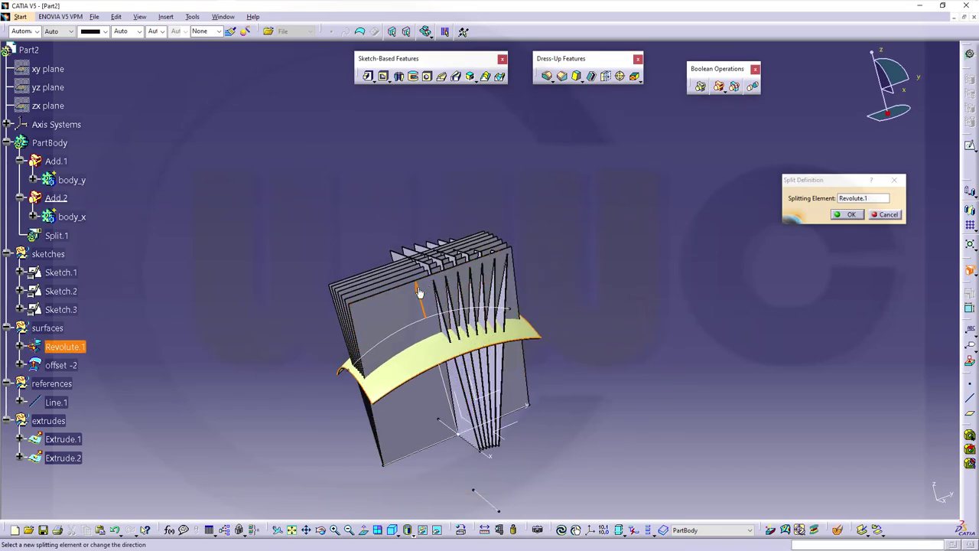
click(851, 215)
click(670, 293)
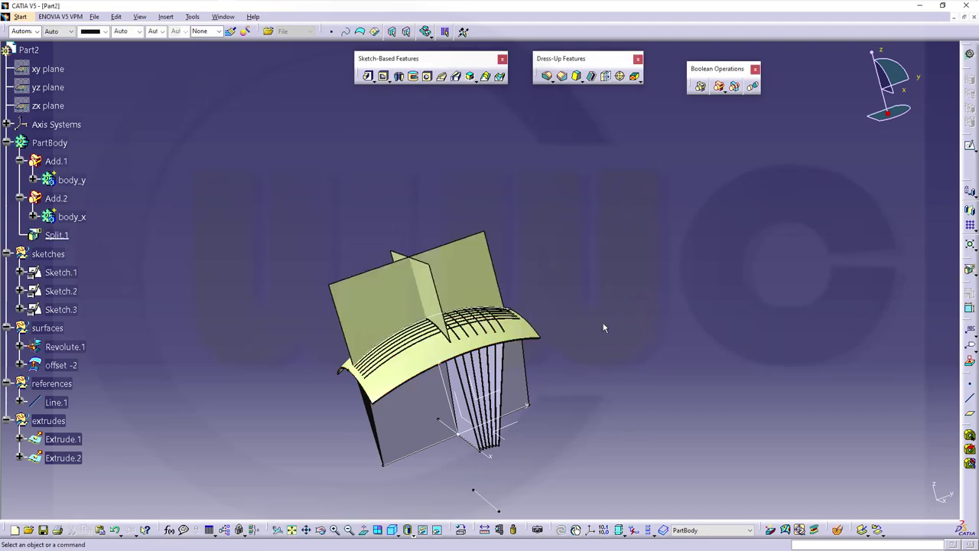
Split PartBody with the offset -2 surface, keeping the material above it
middle_drag(669, 293, 247, 247)
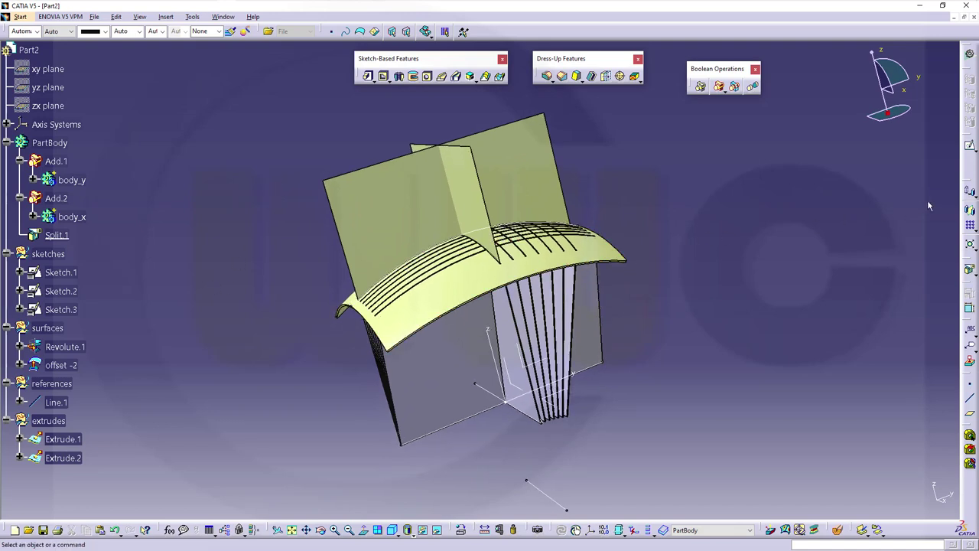
click(970, 269)
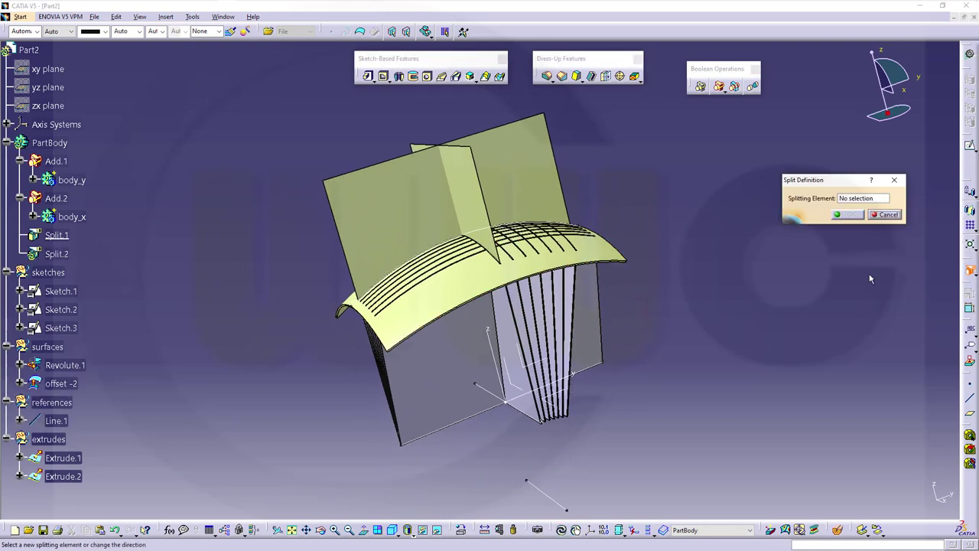
click(65, 384)
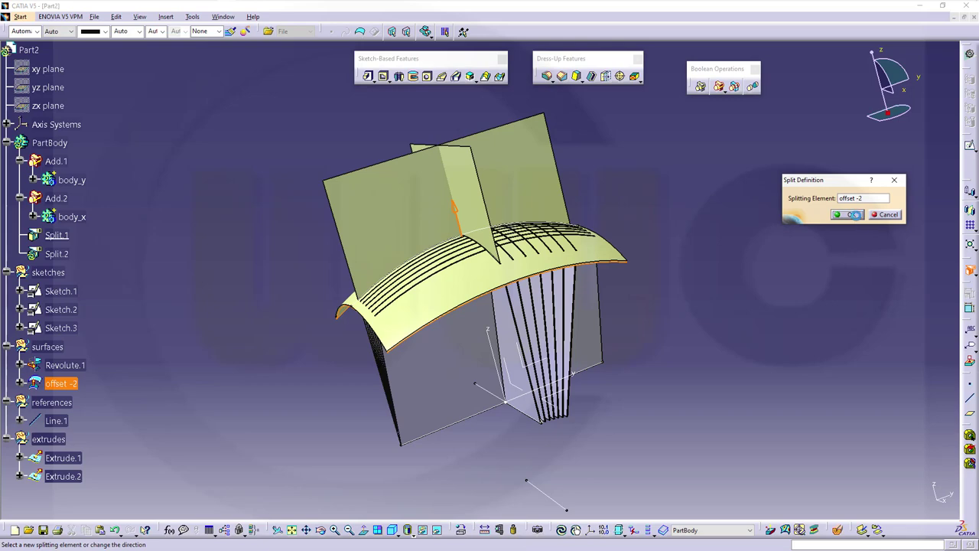
middle_drag(628, 333, 205, 283)
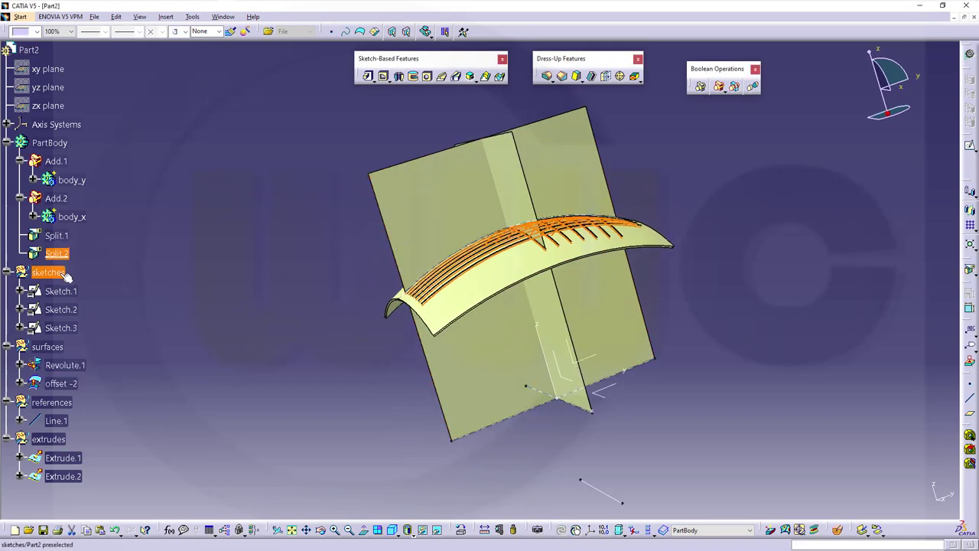
Hide the surfaces and extrudes geometrical sets
right_click(45, 353)
click(92, 173)
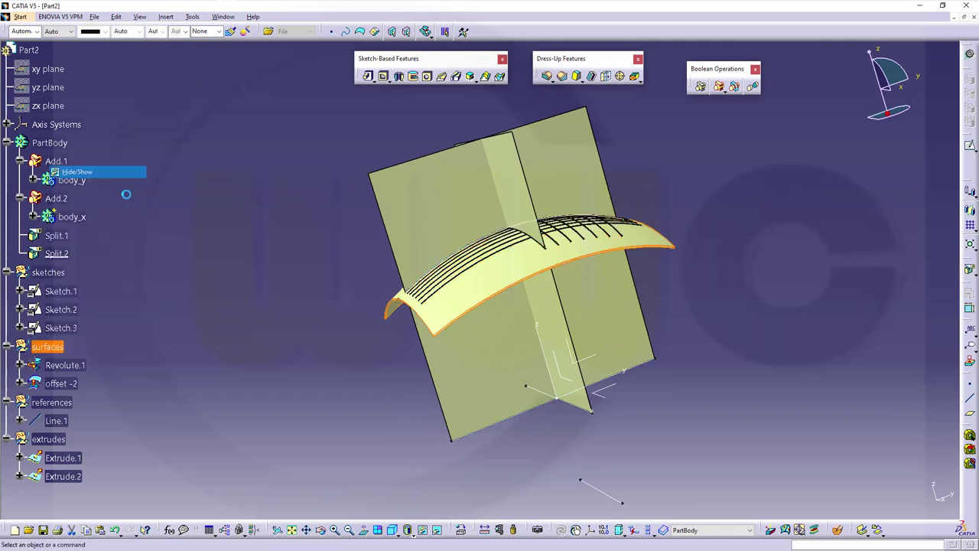
right_click(48, 440)
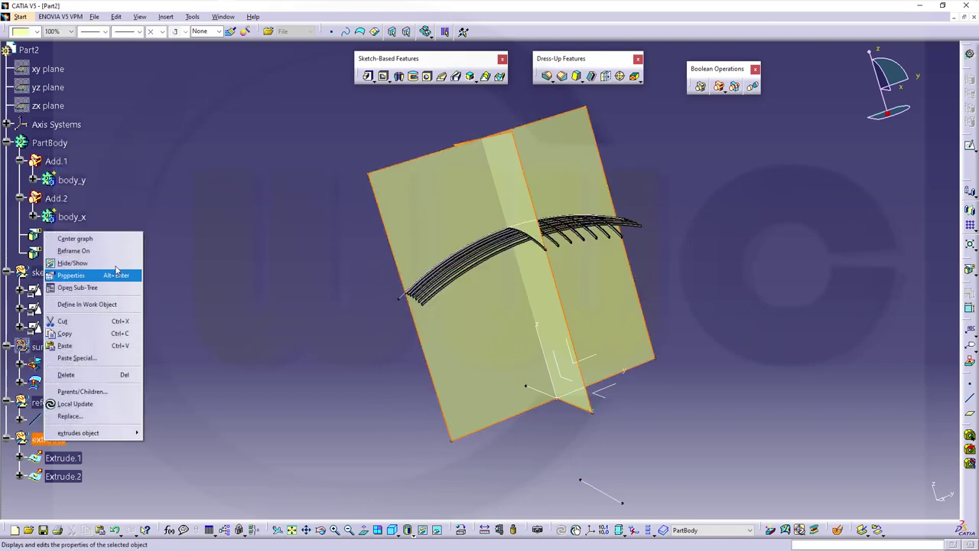
click(113, 262)
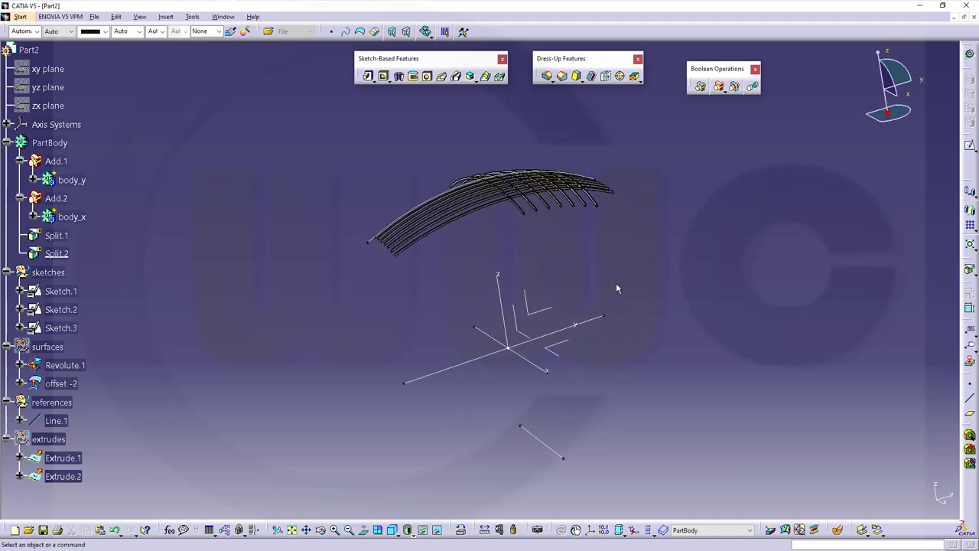